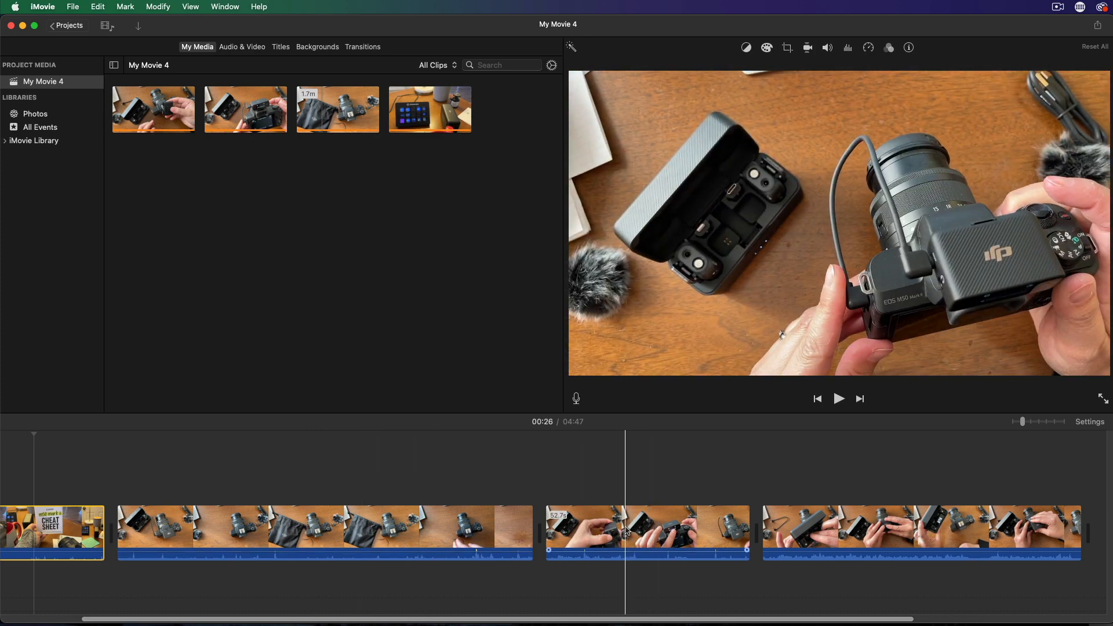
Step: Trim the start and end of the second timeline clip, shortening it to about 1.2 minutes
scroll(406, 528, "left", 3)
left_click(318, 527)
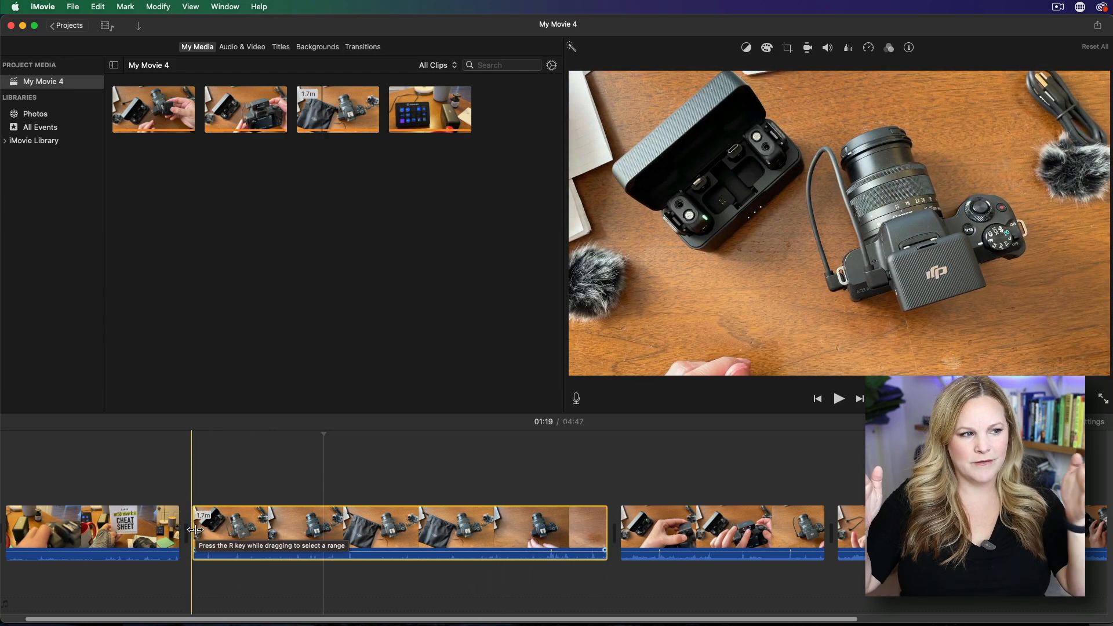
key("super+minus")
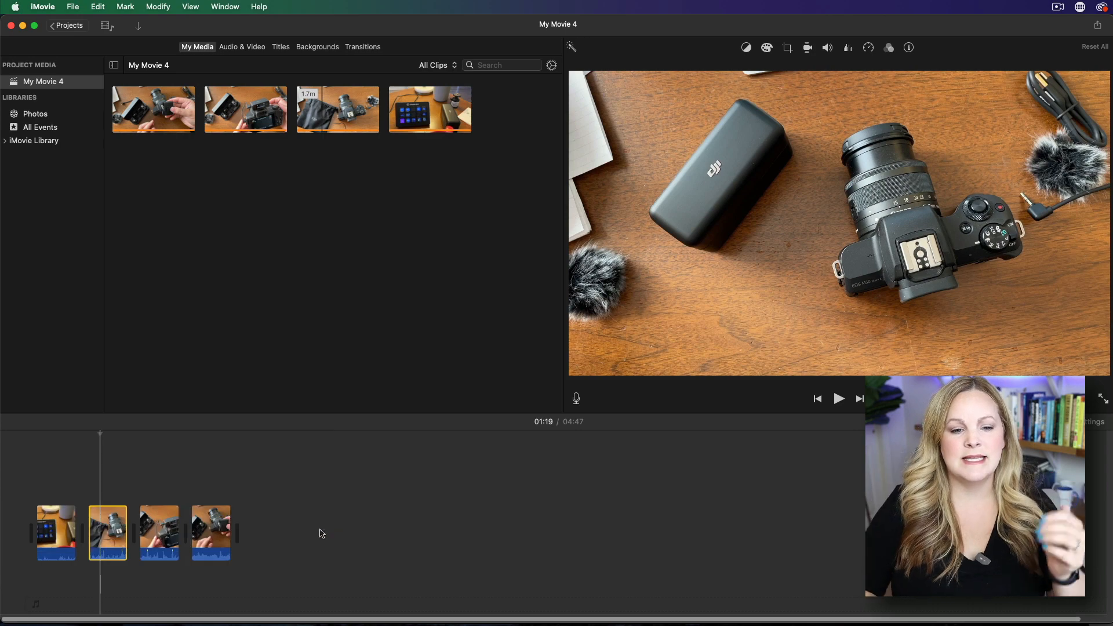
key("super+plus")
scroll(322, 533, "left", 5)
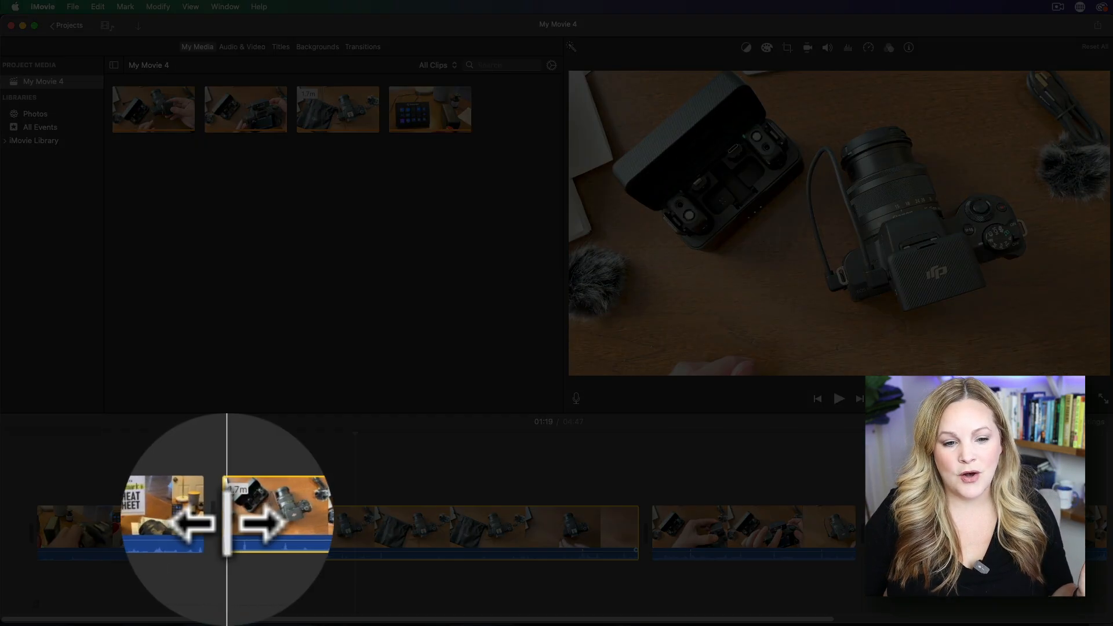
left_click_drag(226, 524, 296, 525)
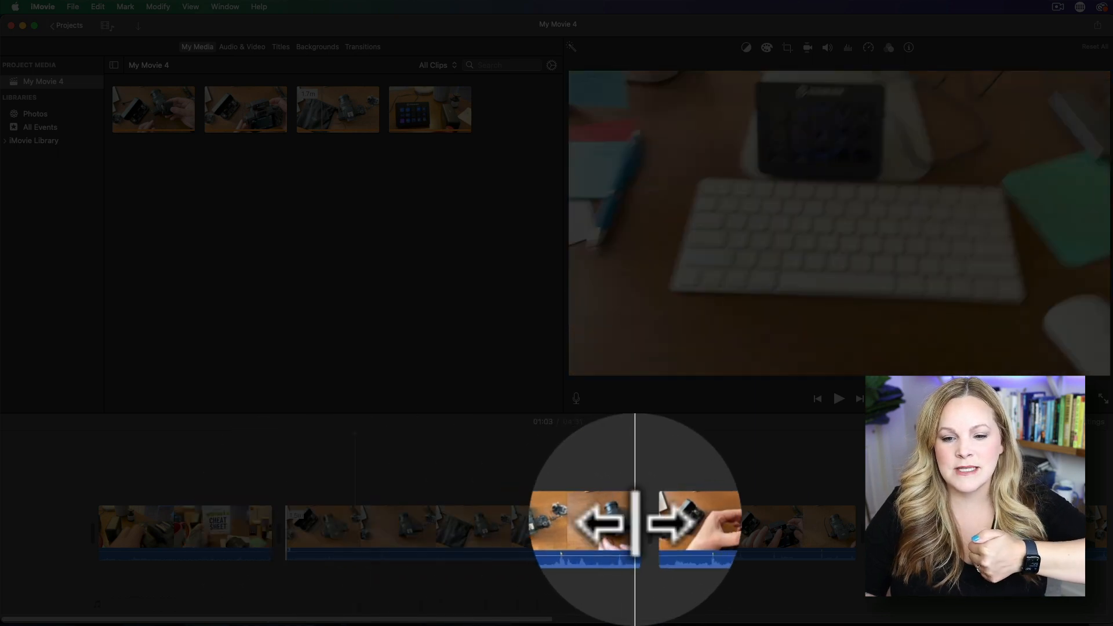
left_click_drag(635, 525, 563, 524)
left_click(530, 522)
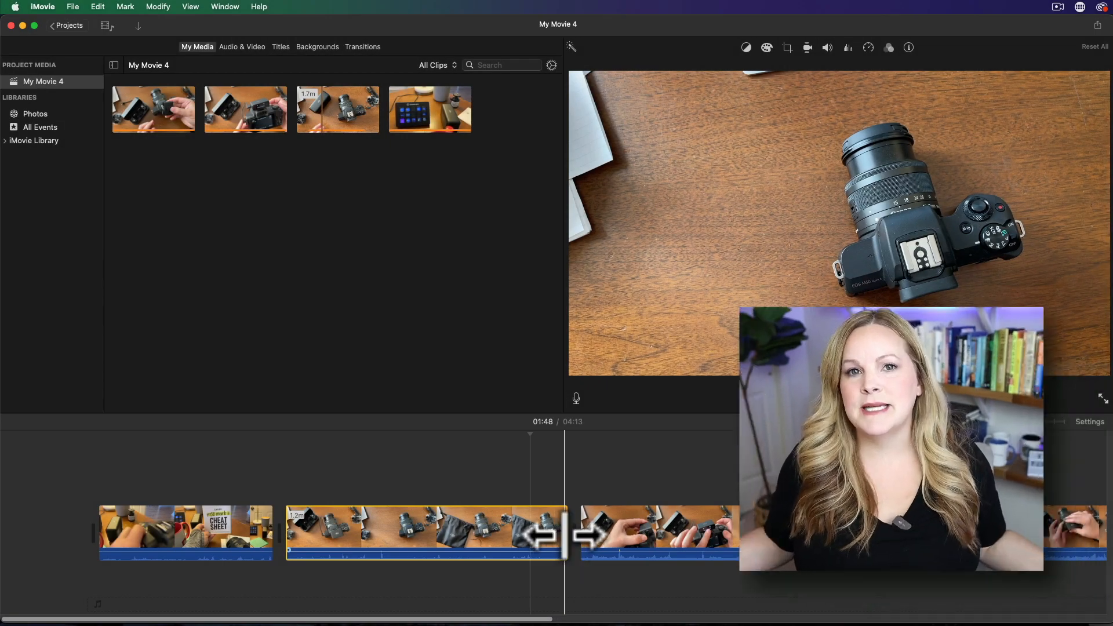
left_click_drag(564, 535, 563, 534)
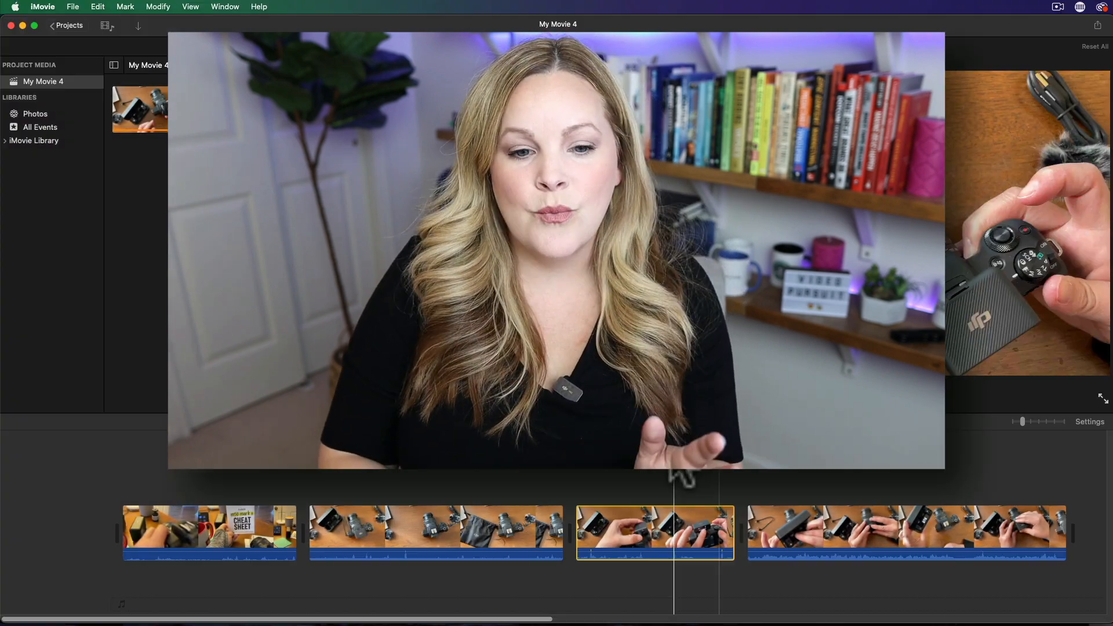
Step: Split the third timeline clip at about 02:03 and again at about 02:20 to isolate its middle section
left_click(600, 477)
left_click(718, 475)
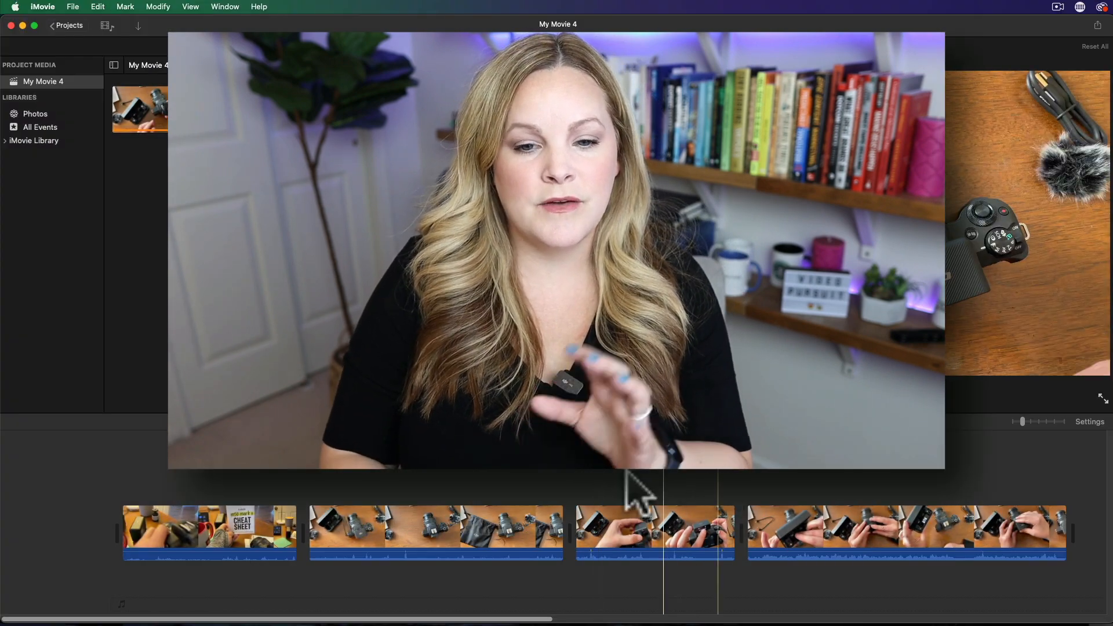
left_click(641, 527)
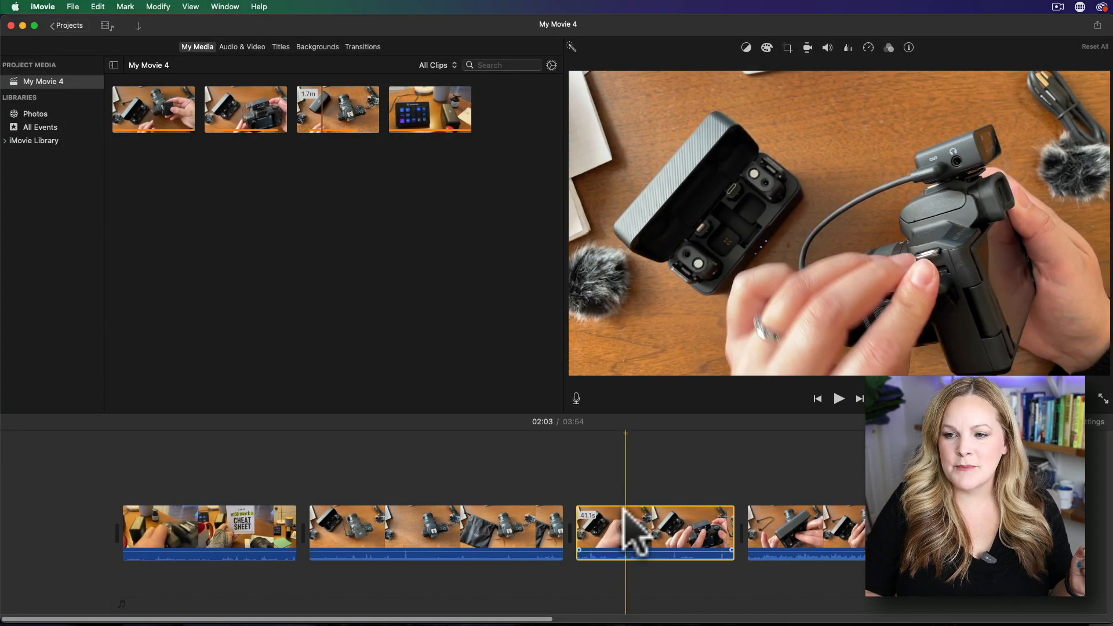
left_click(600, 467)
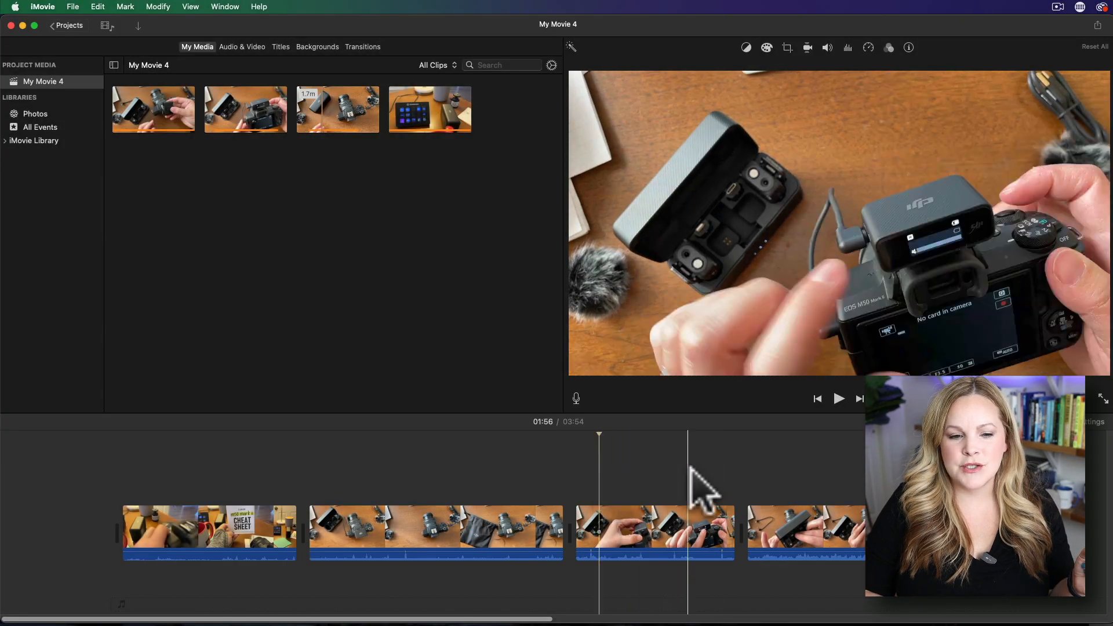
left_click(716, 481)
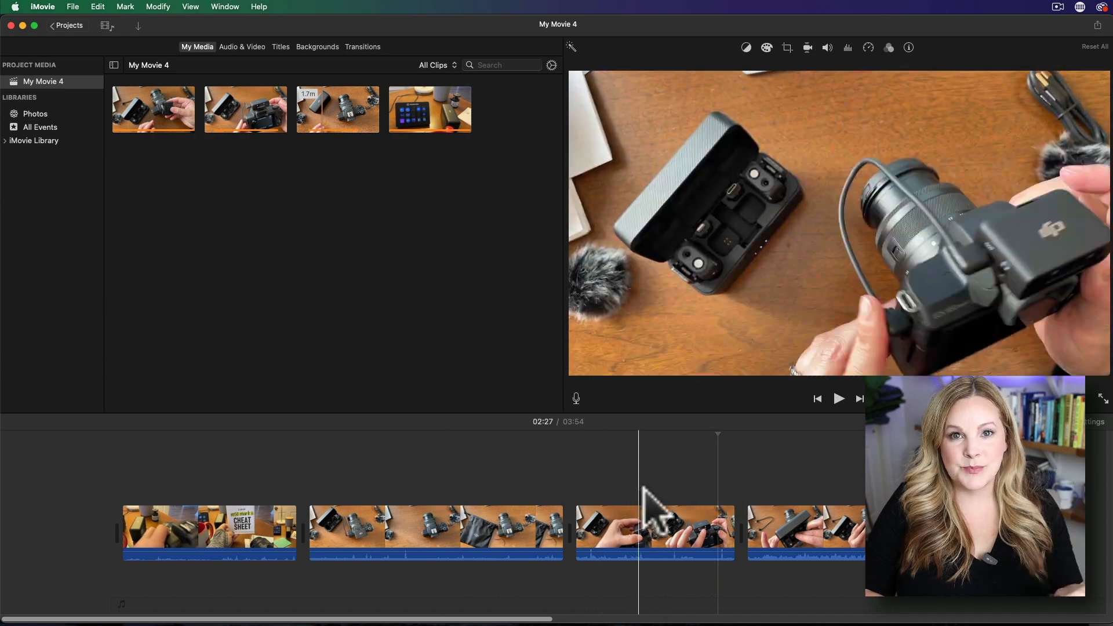
left_click(626, 529)
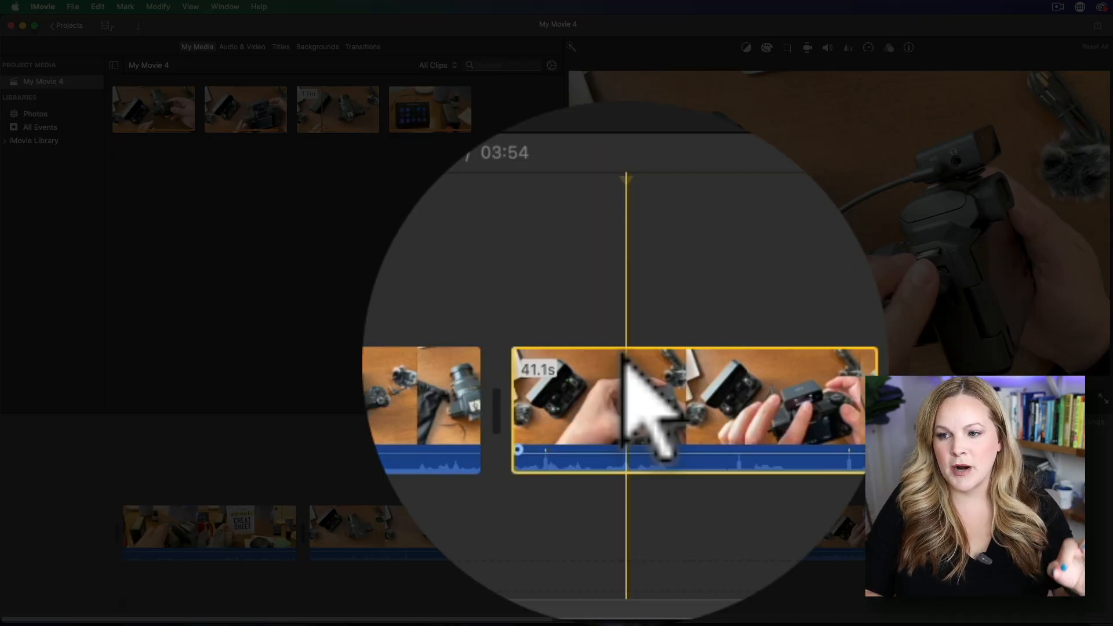
right_click(624, 355)
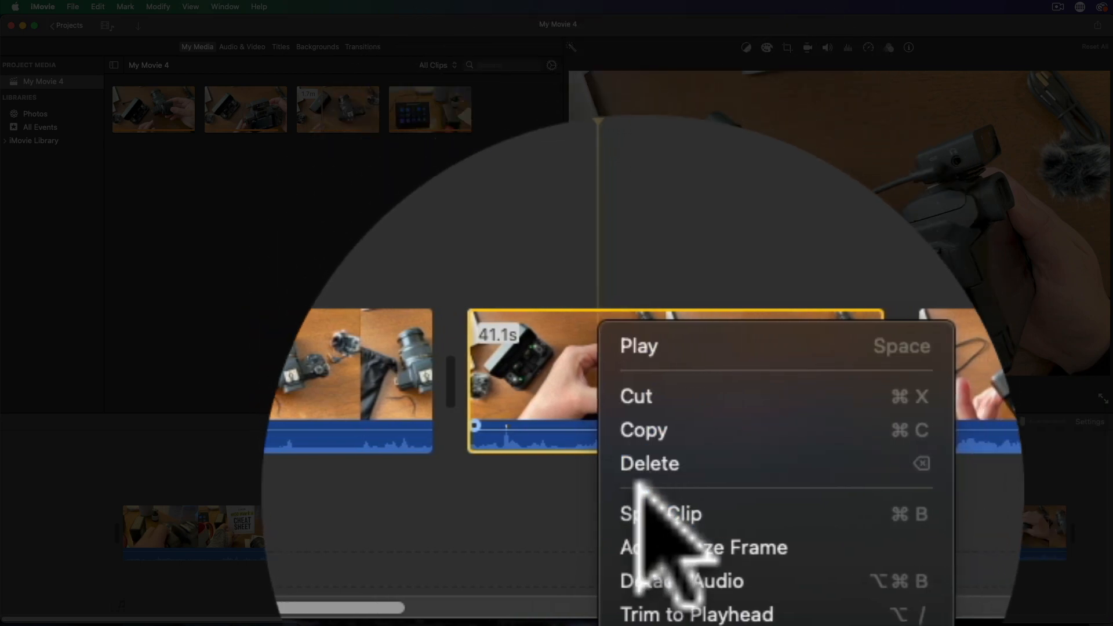
left_click(640, 511)
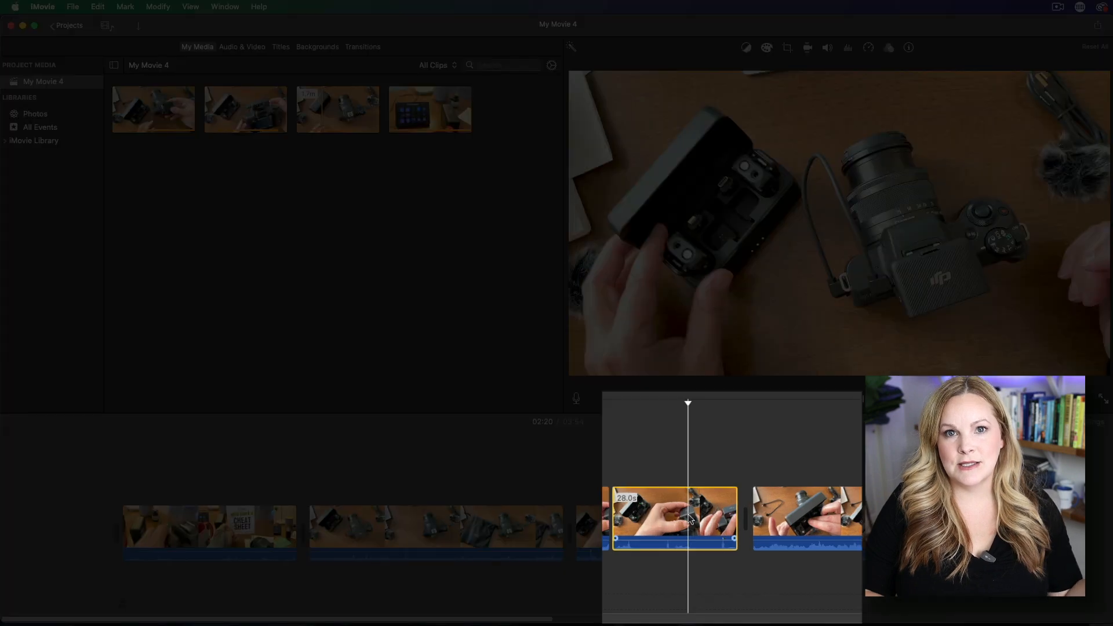
right_click(696, 533)
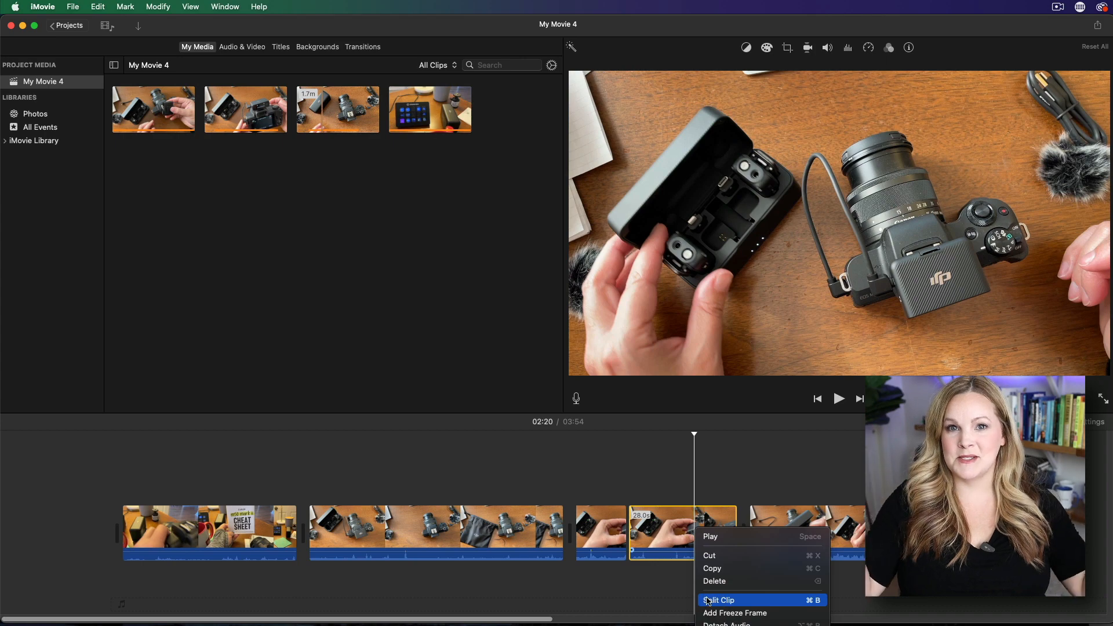
left_click(708, 601)
Step: Remove the third clip's middle section and move its remaining 11-second piece between the first and second timeline clips
left_click(663, 532)
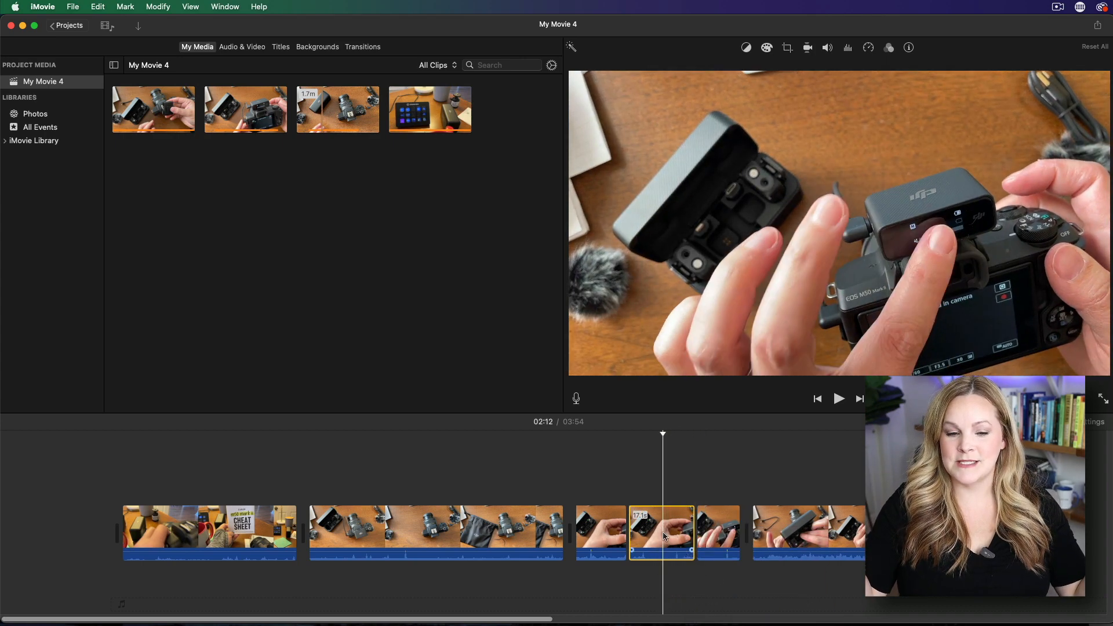
mouse_move(693, 531)
left_mouse_down()
mouse_move(676, 531)
mouse_move(694, 532)
left_mouse_up()
left_click_drag(585, 531, 350, 551)
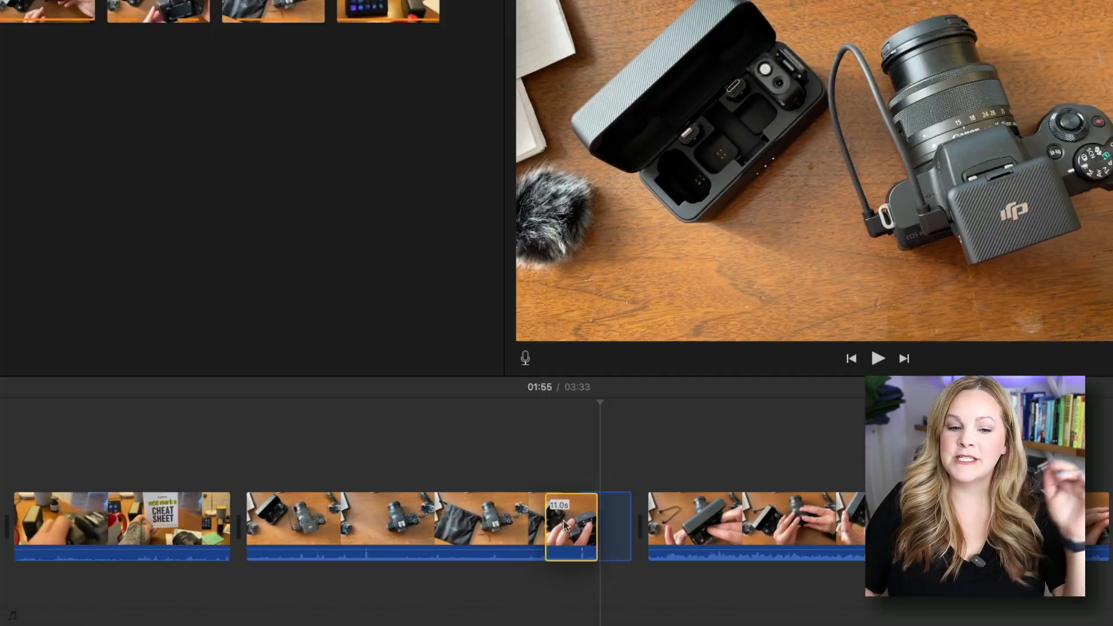
left_click_drag(567, 525, 265, 531)
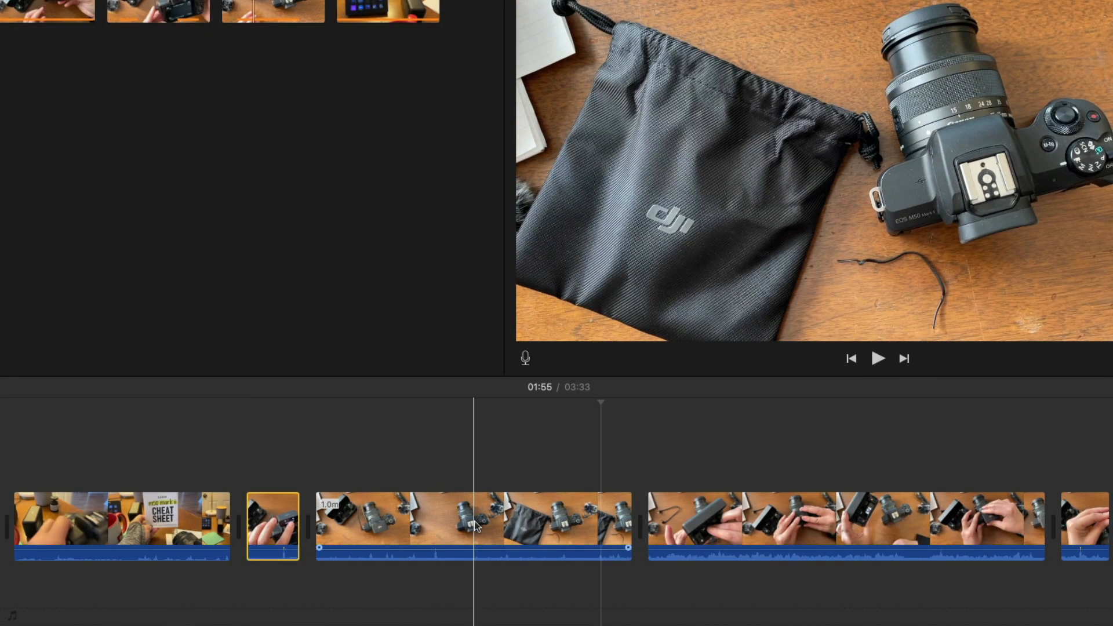
Step: Split the one-minute clip into three parts and move its middle part behind its last part
left_click(474, 526)
key("super+b")
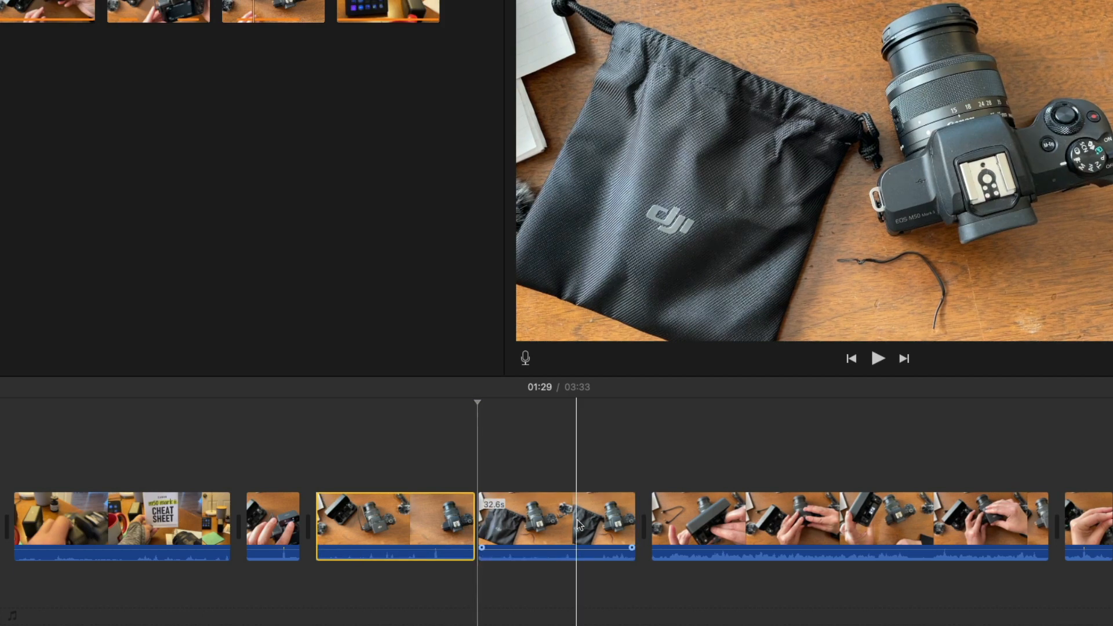
left_click(578, 525)
key("super+b")
left_click_drag(529, 524, 621, 533)
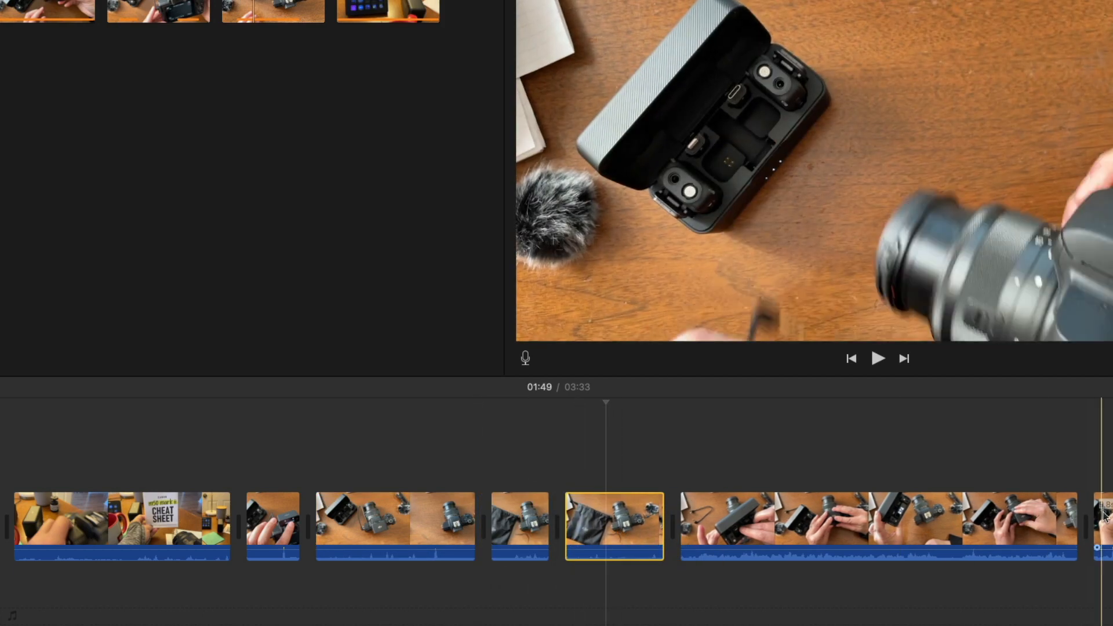
Step: Move the short clip at the end of the timeline to directly after the first part of the split clip
left_click(1107, 516)
left_click_drag(1108, 516, 587, 460)
left_click_drag(588, 413, 510, 423)
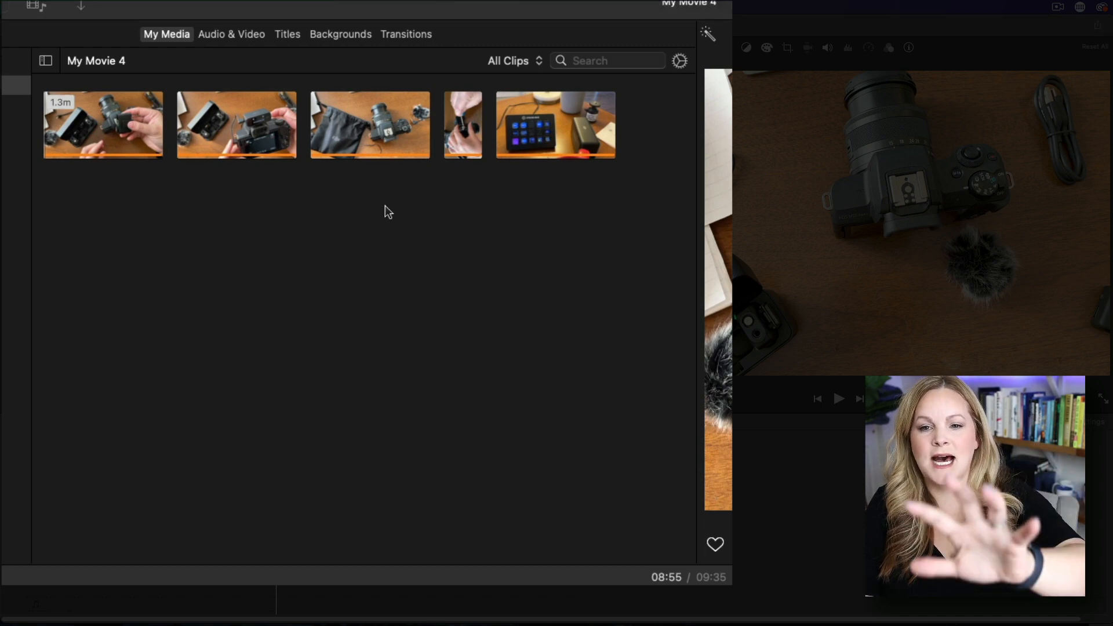
Step: Review the media browser's clip filter options, keeping All Clips
left_click(521, 64)
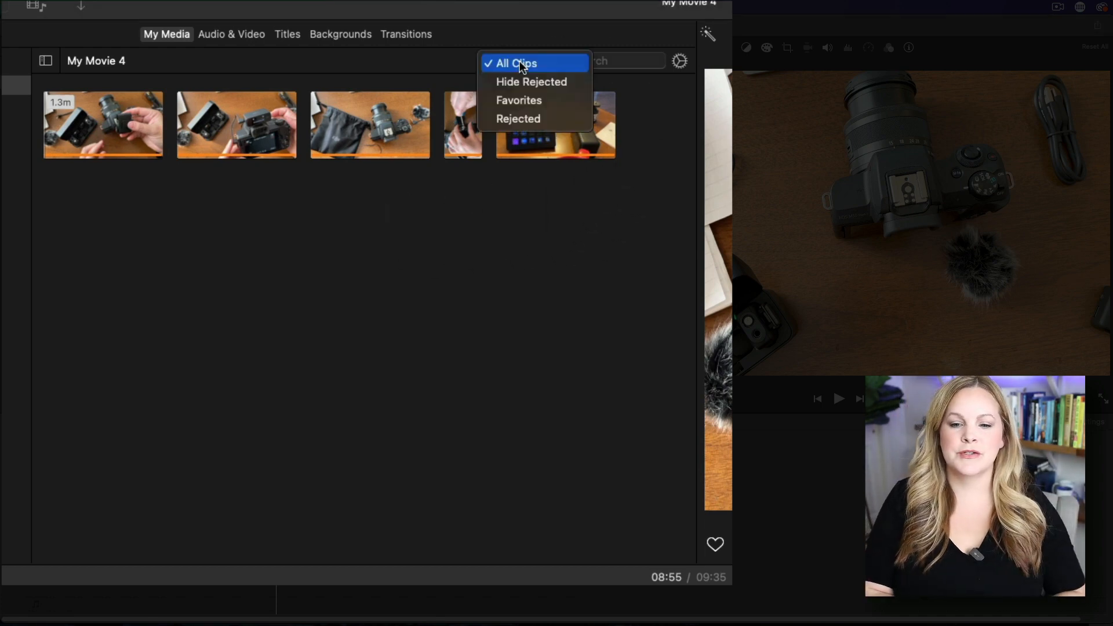
left_click(444, 67)
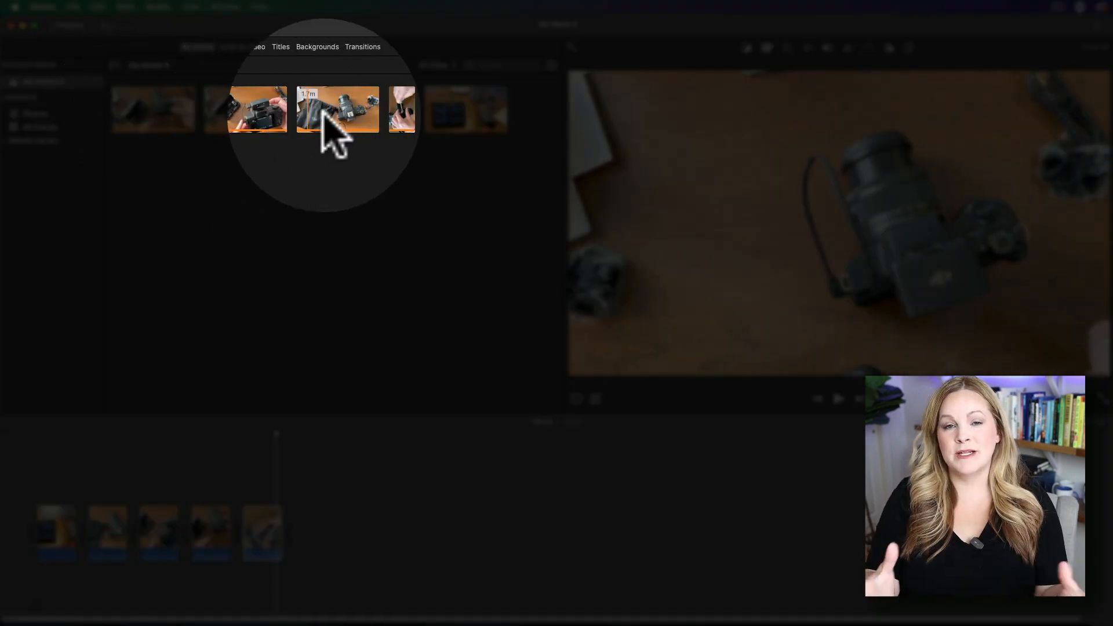
Step: Delete the 1.3-minute fourth clip and the 1.7-minute second clip from the timeline
left_click(210, 532)
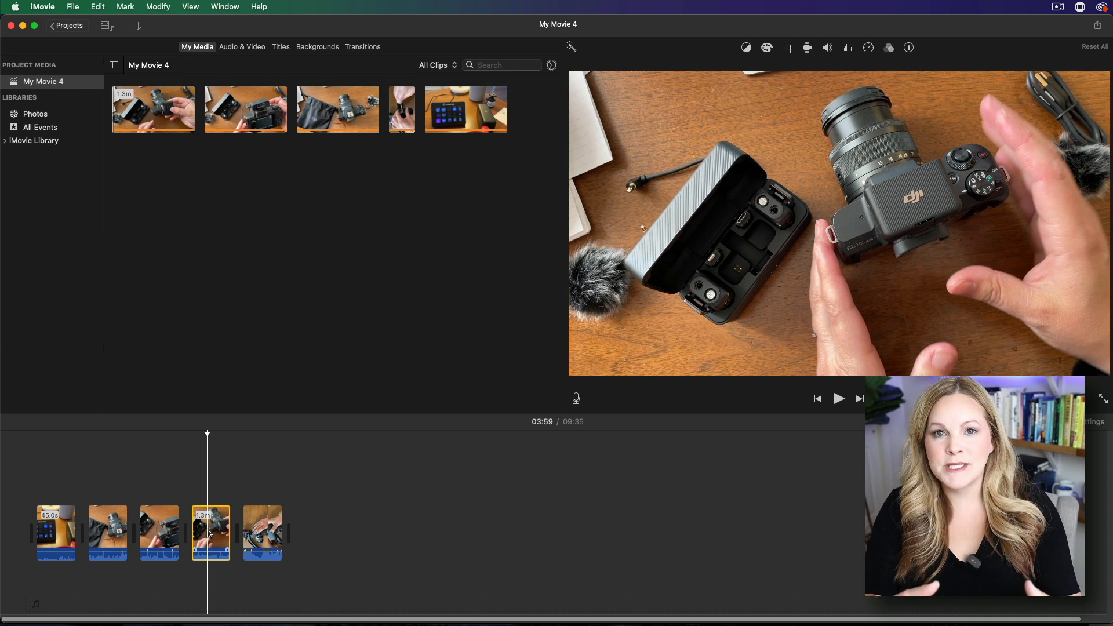
key("Delete")
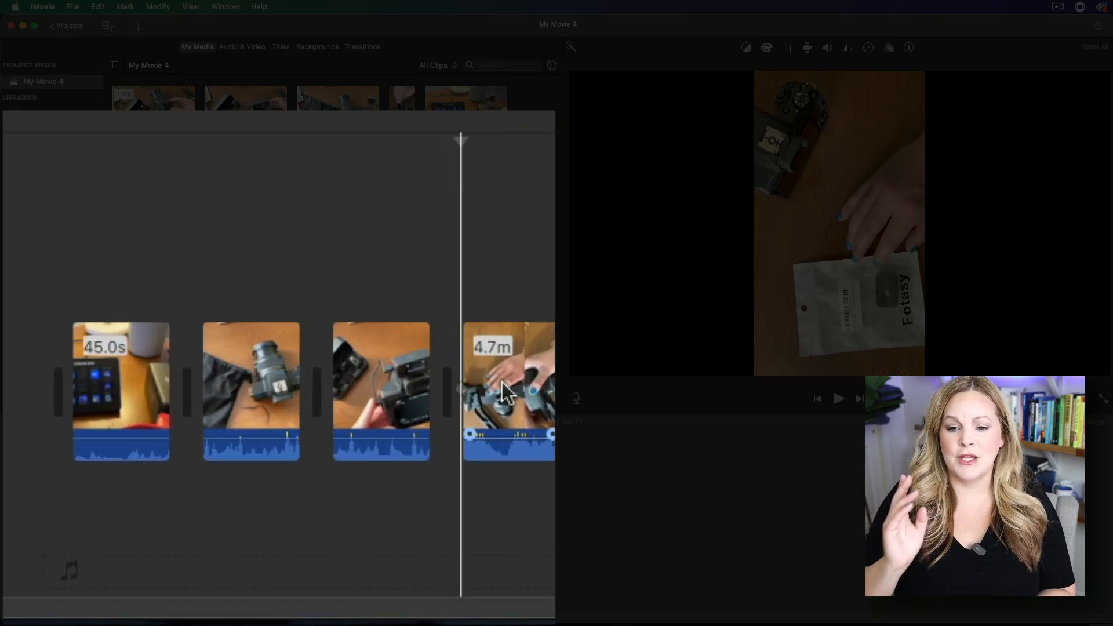
left_click(105, 536)
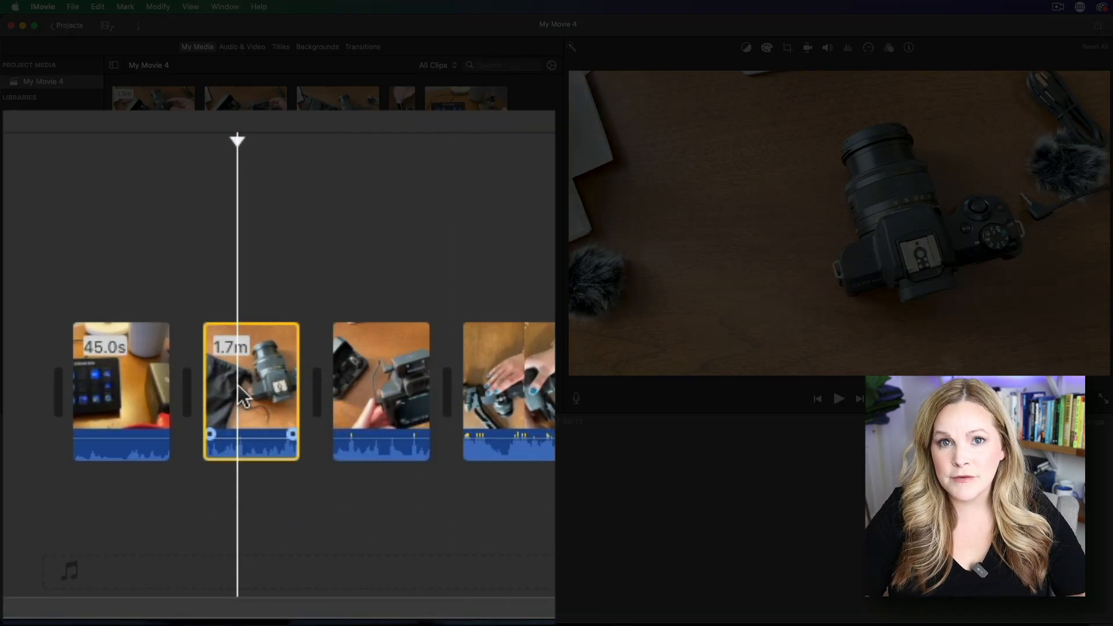
key("Delete")
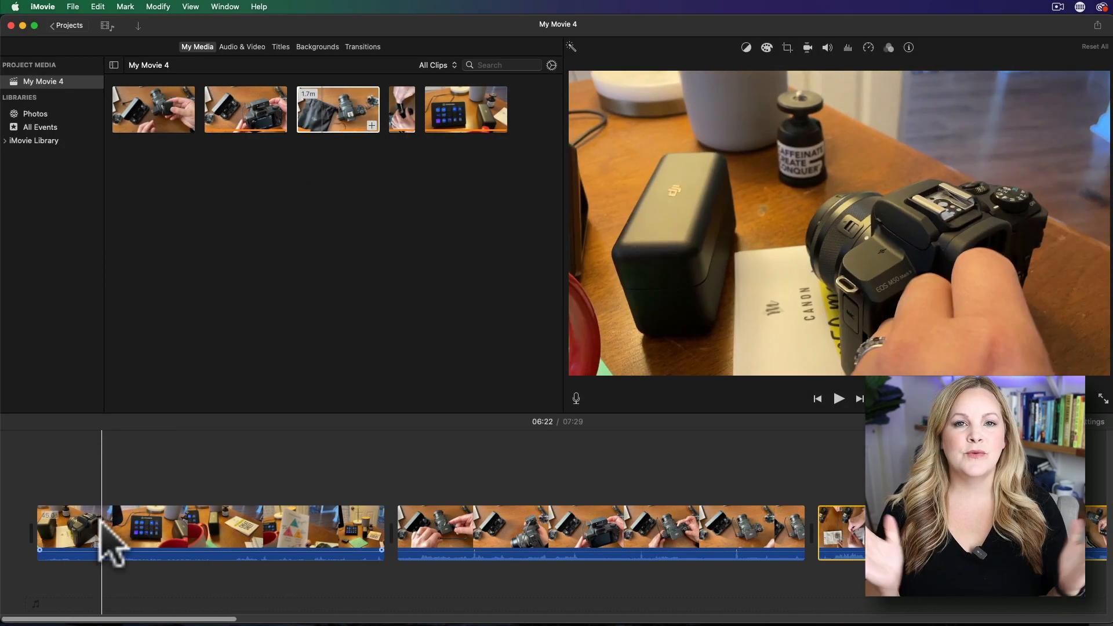
Step: Cut about 11 seconds out of the first timeline clip by splitting it at 00:08 and further on, deleting the section between
right_click(107, 541)
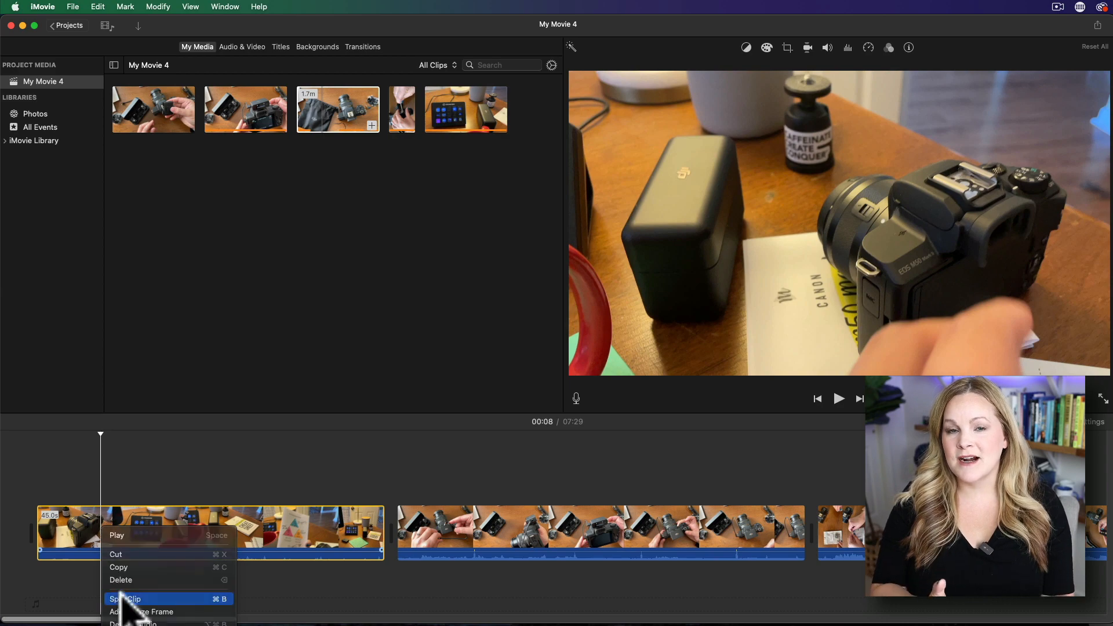
left_click(124, 605)
right_click(185, 538)
left_click(211, 604)
left_click(162, 547)
key("Delete")
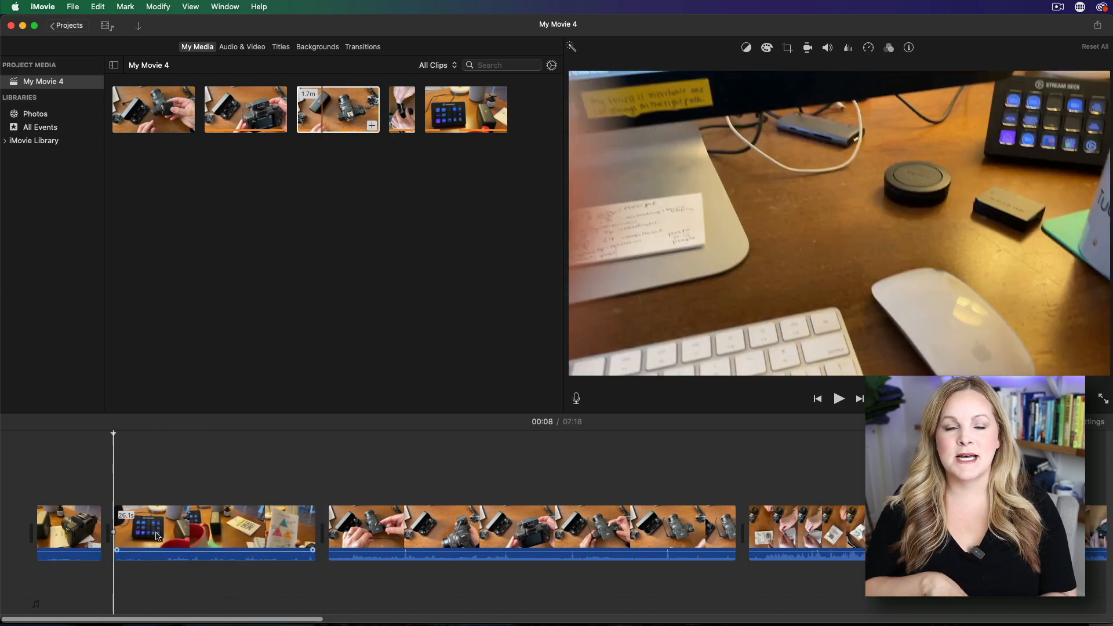
Step: Split the second timeline clip into three parts and shorten the end of its 10.3-second middle part
left_click(177, 537)
key("super+b")
key("super+b")
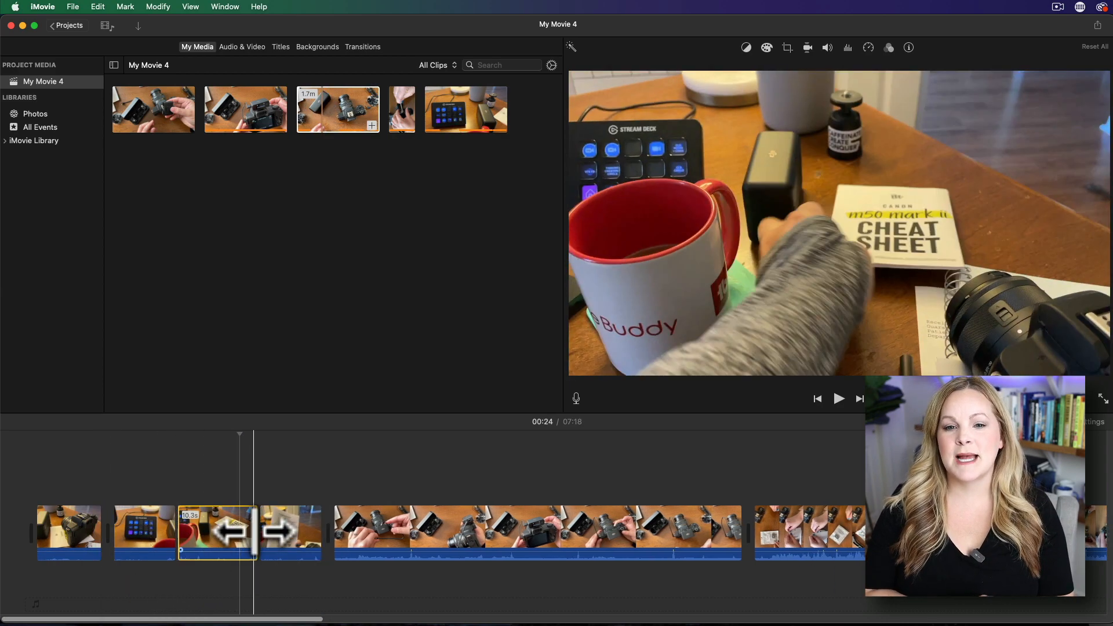
left_click_drag(254, 529, 215, 530)
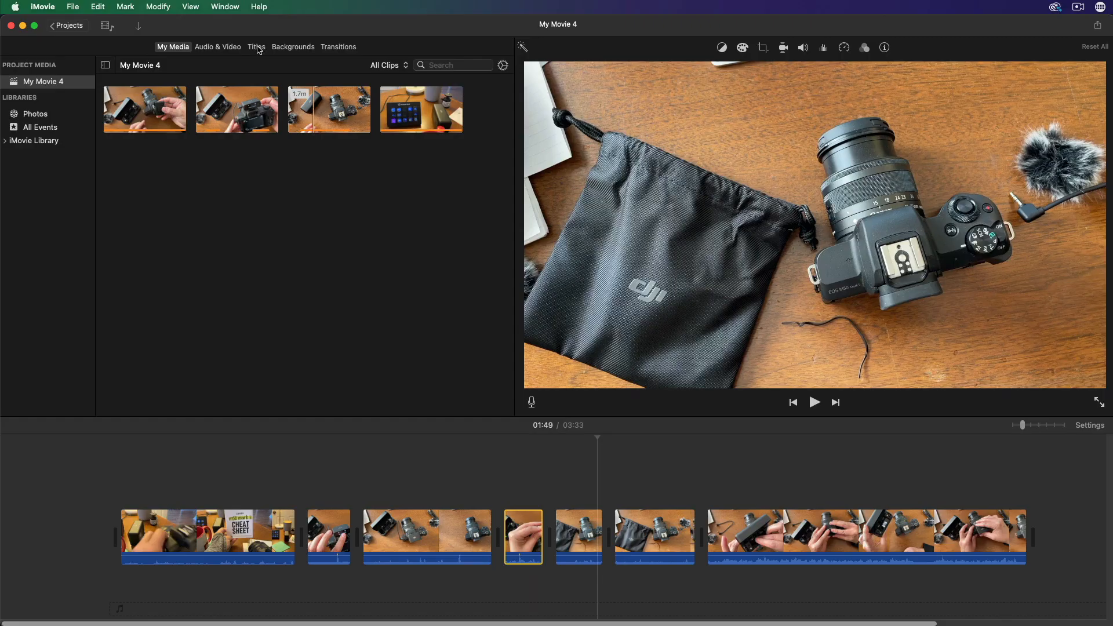
Step: Browse the available title styles and select the Lower Third title
left_click(258, 49)
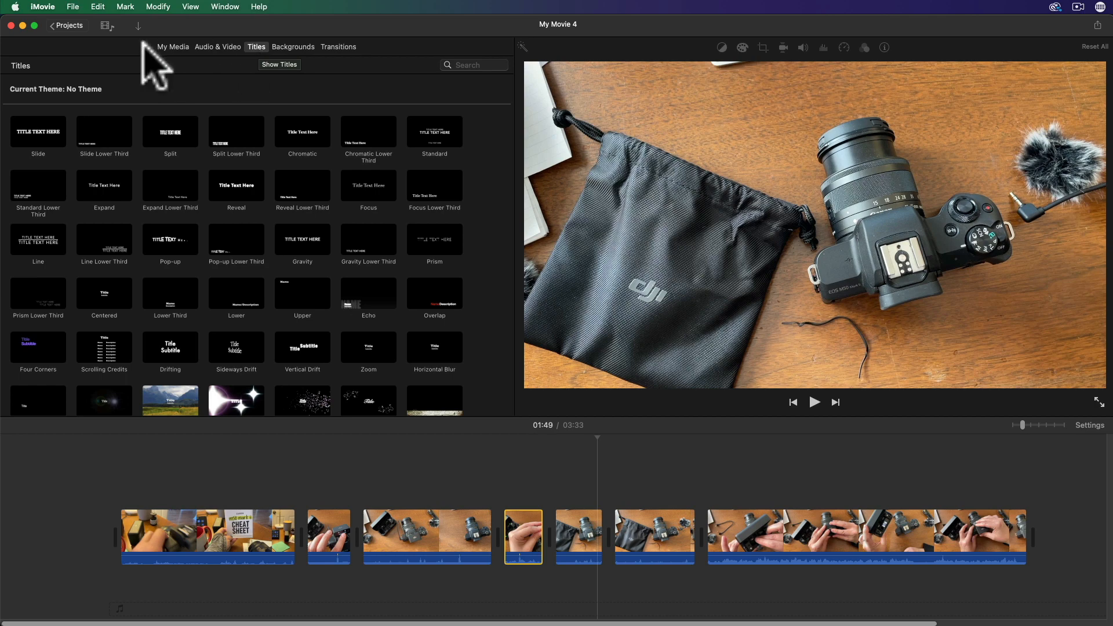
left_click(173, 48)
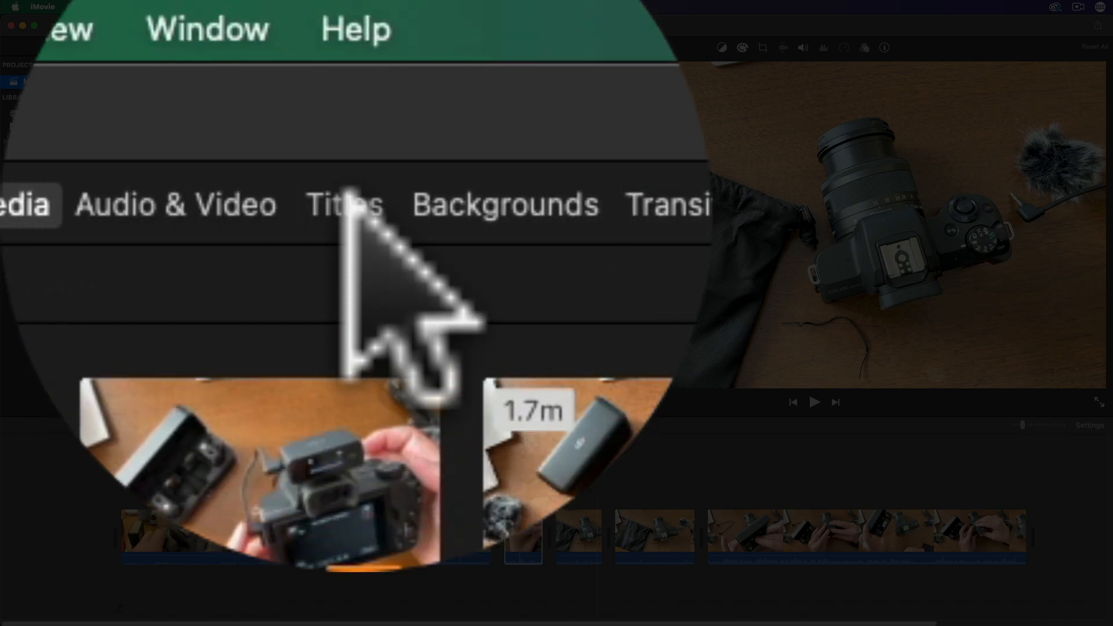
left_click(355, 208)
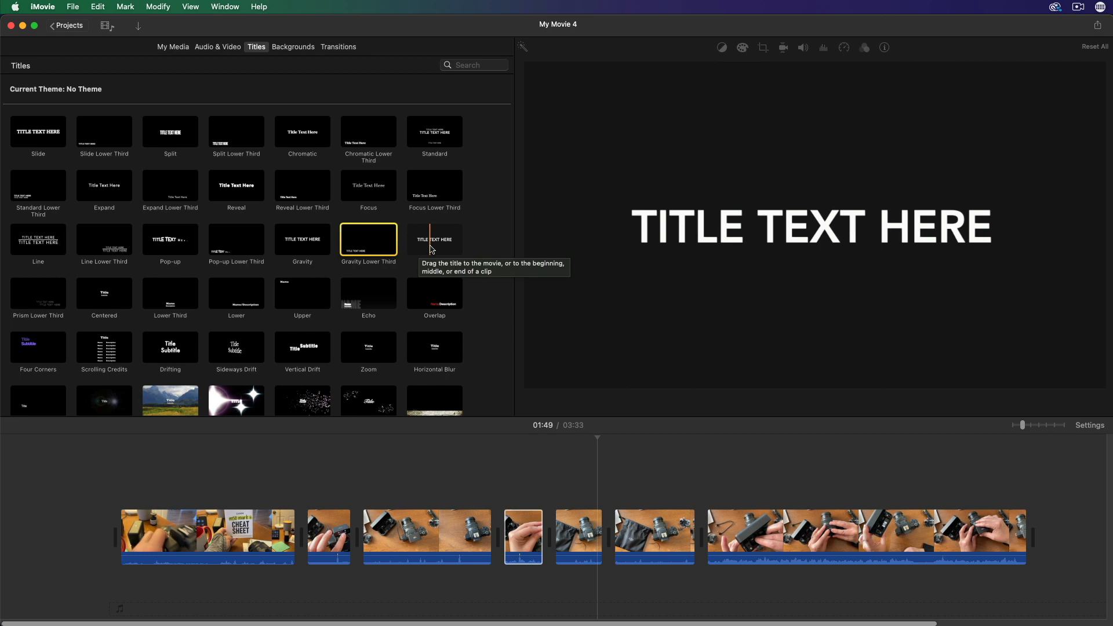
scroll(295, 296, "down", 2)
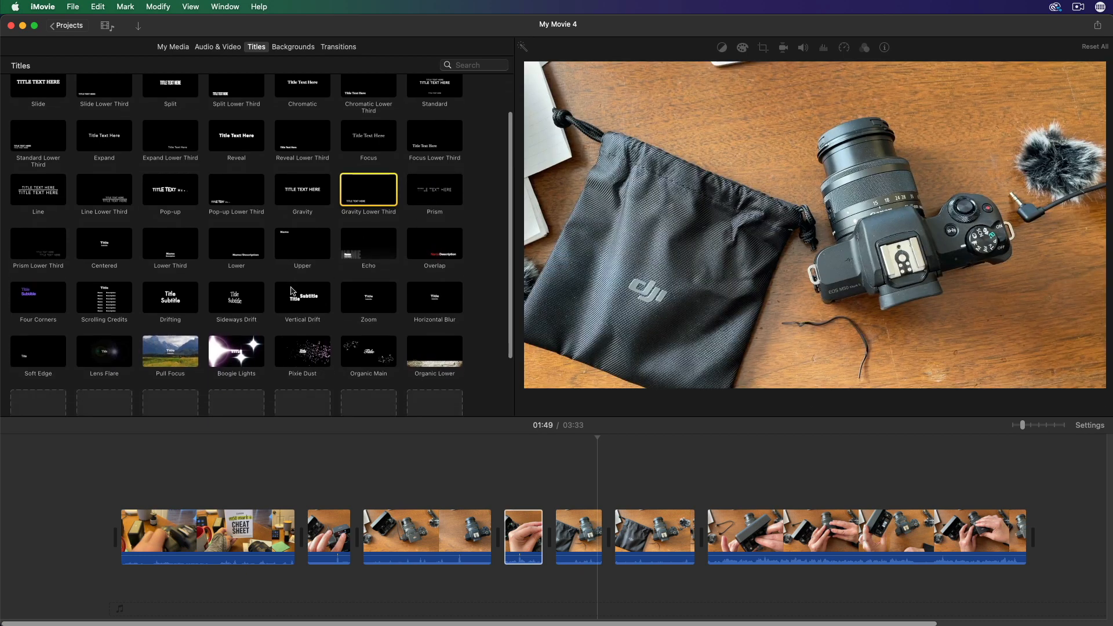
left_click(157, 243)
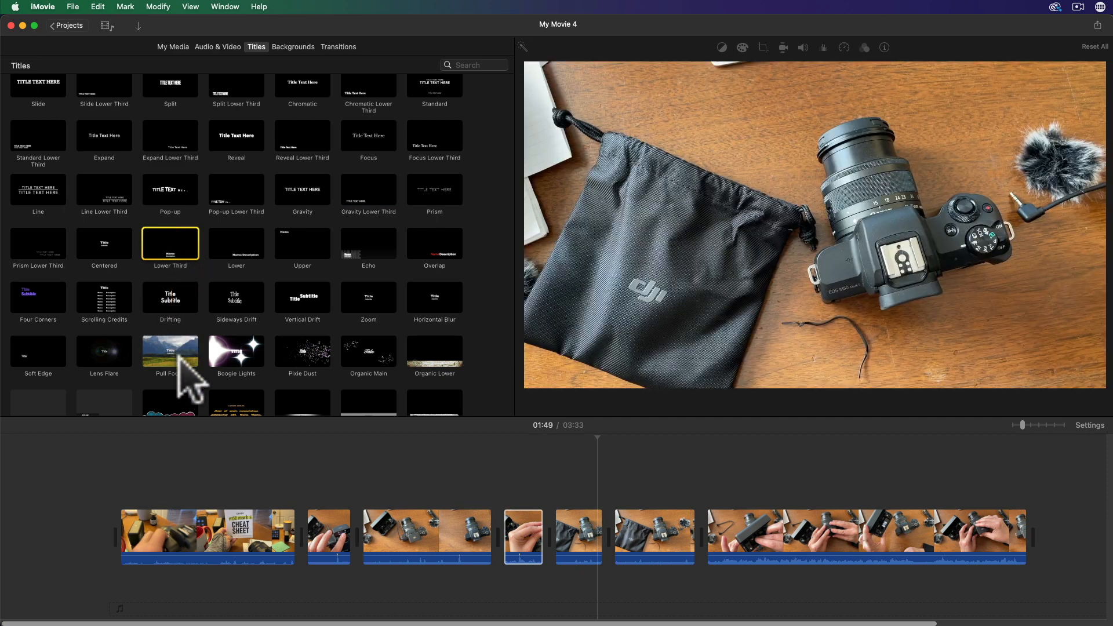
Step: Preview the Boogie Lights and Pixie Dust titles, and add a Pop-up title above the third timeline clip
left_click(213, 350)
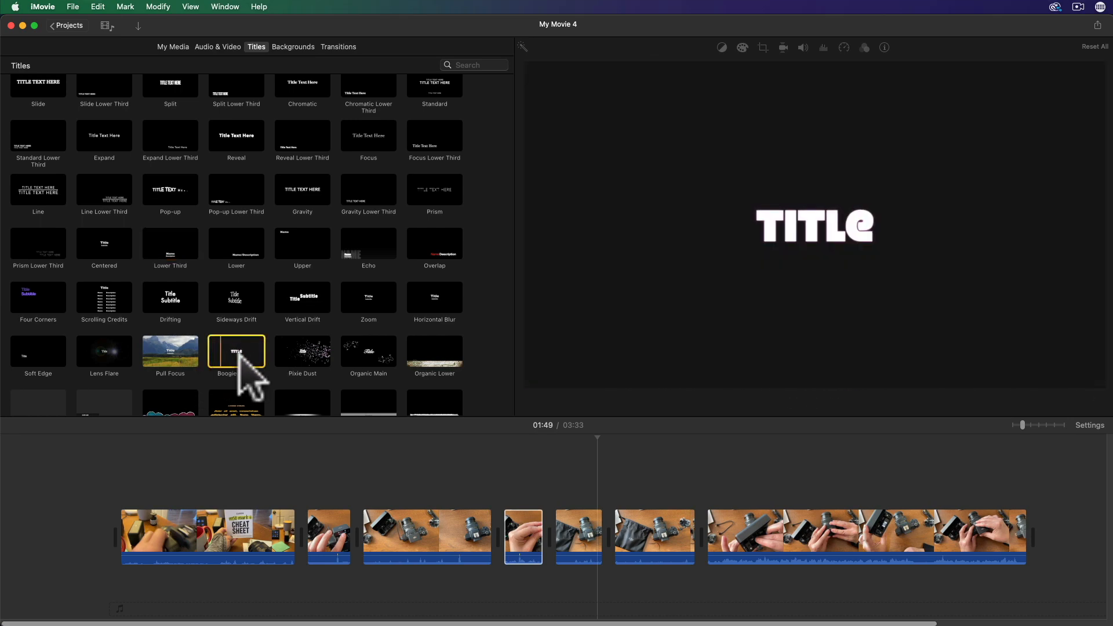
left_click(287, 362)
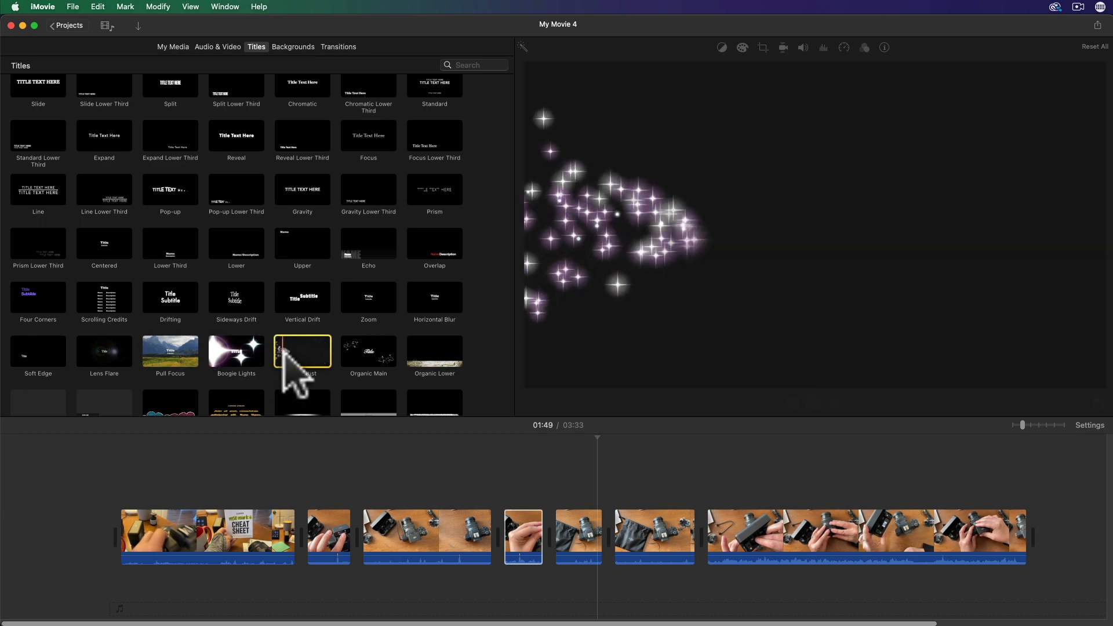
left_click(163, 187)
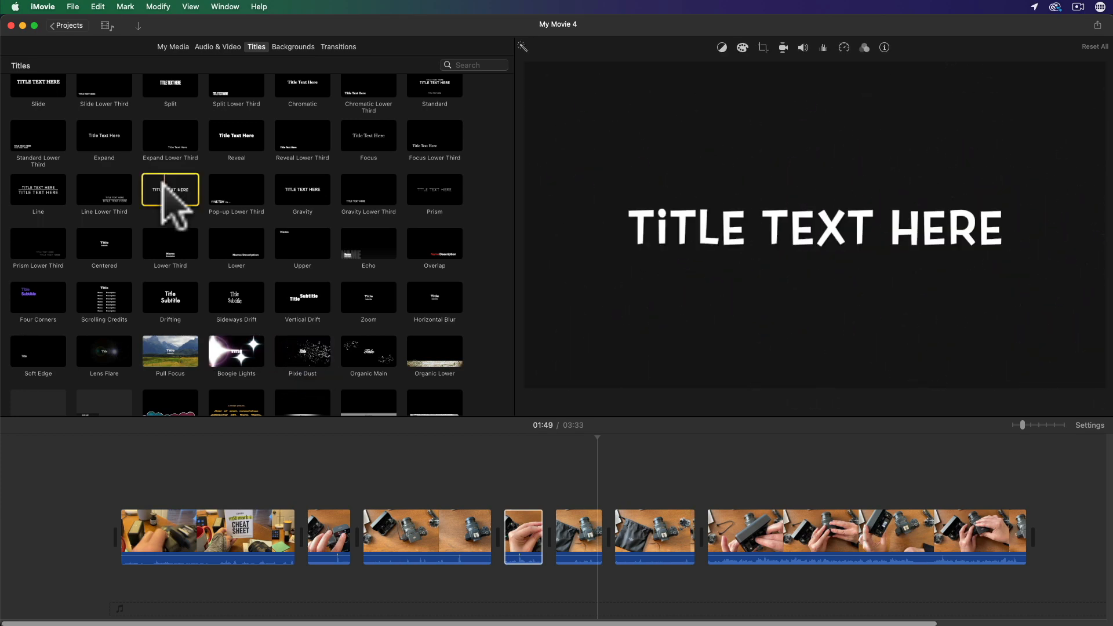
left_click_drag(165, 188, 374, 494)
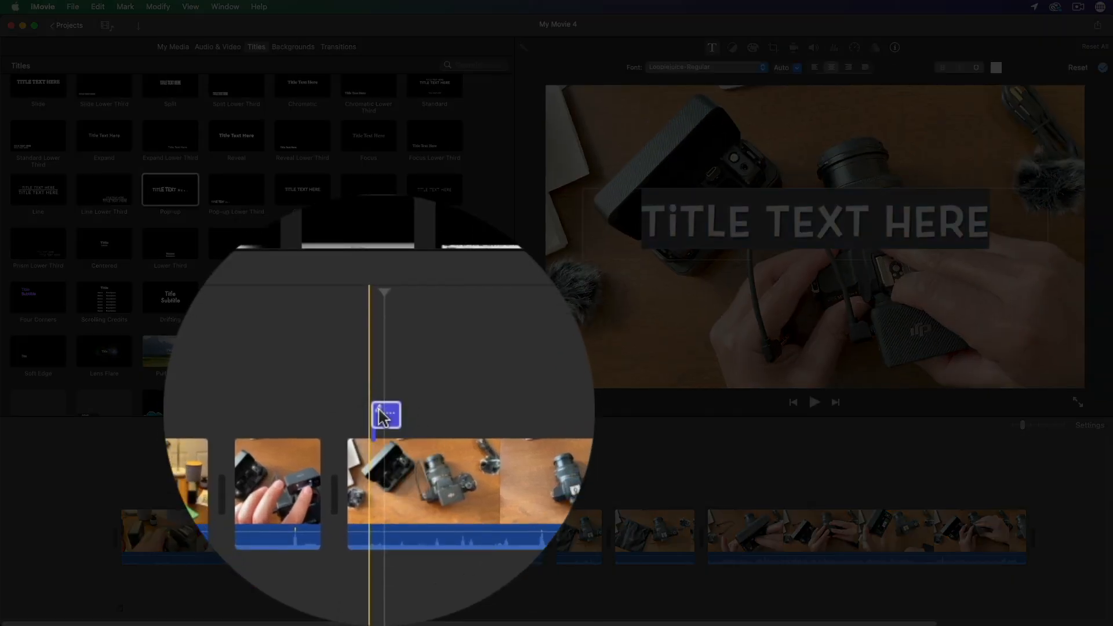
Step: Lengthen the Pop-up title to 4.1 seconds and play the video from the title's start
key("super+plus")
key("super+plus")
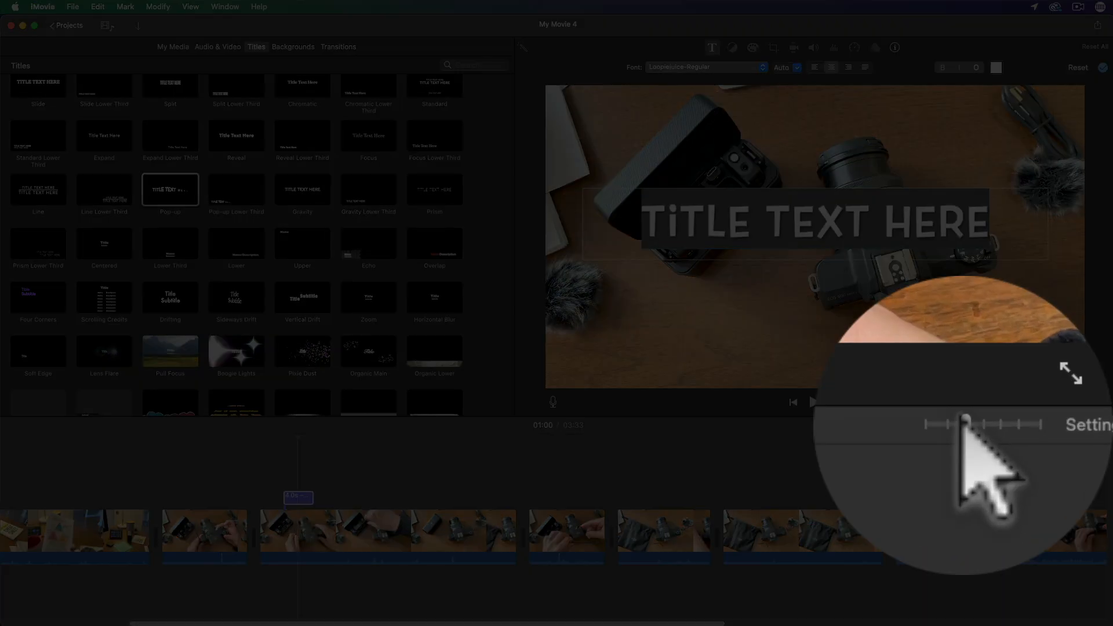
left_click_drag(1037, 426, 1038, 426)
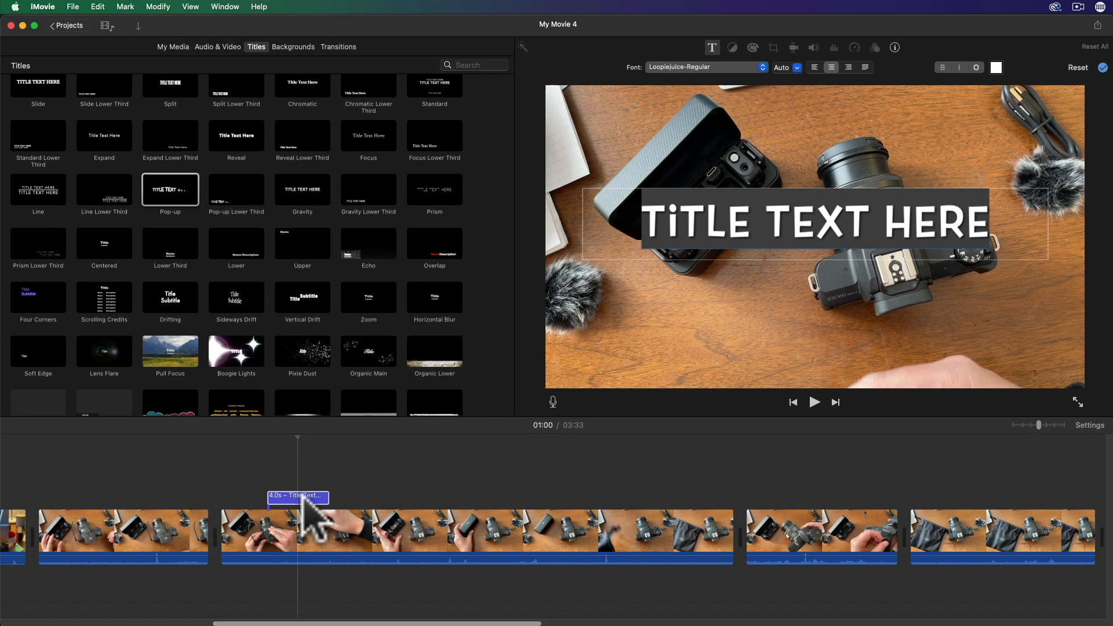
left_click(303, 497)
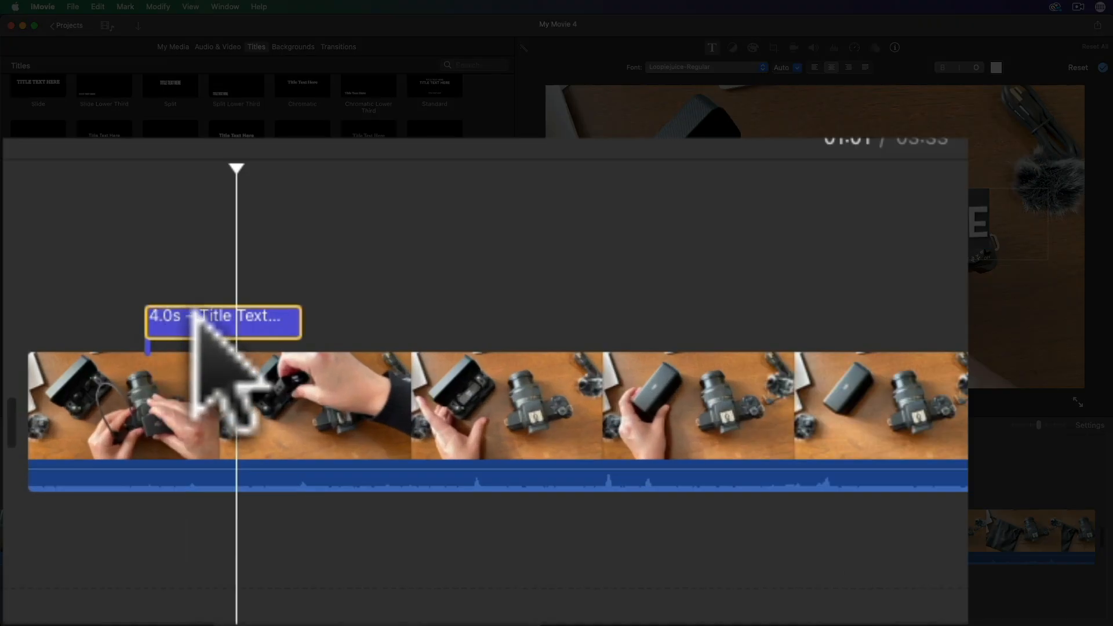
left_click(179, 185)
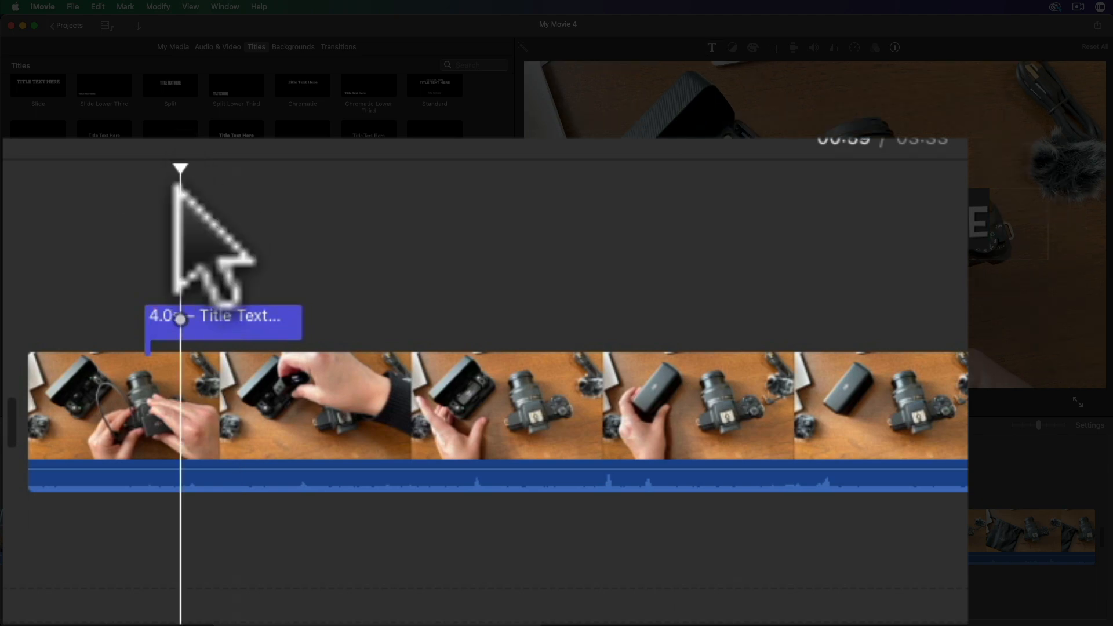
left_click(184, 316)
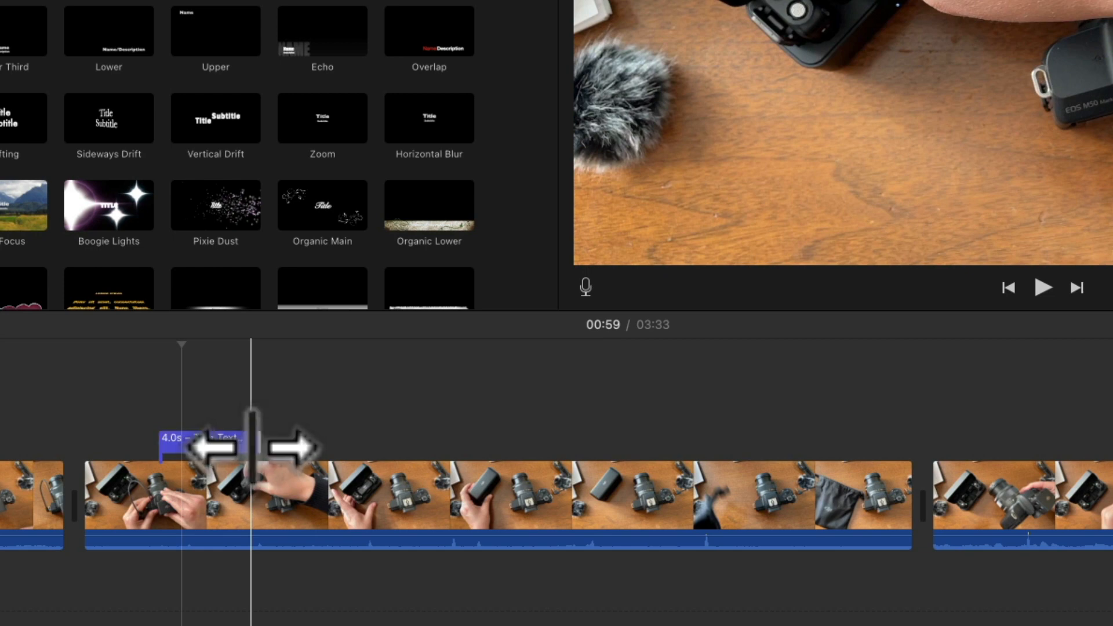
mouse_move(253, 446)
left_mouse_down()
mouse_move(456, 446)
mouse_move(255, 447)
left_mouse_up()
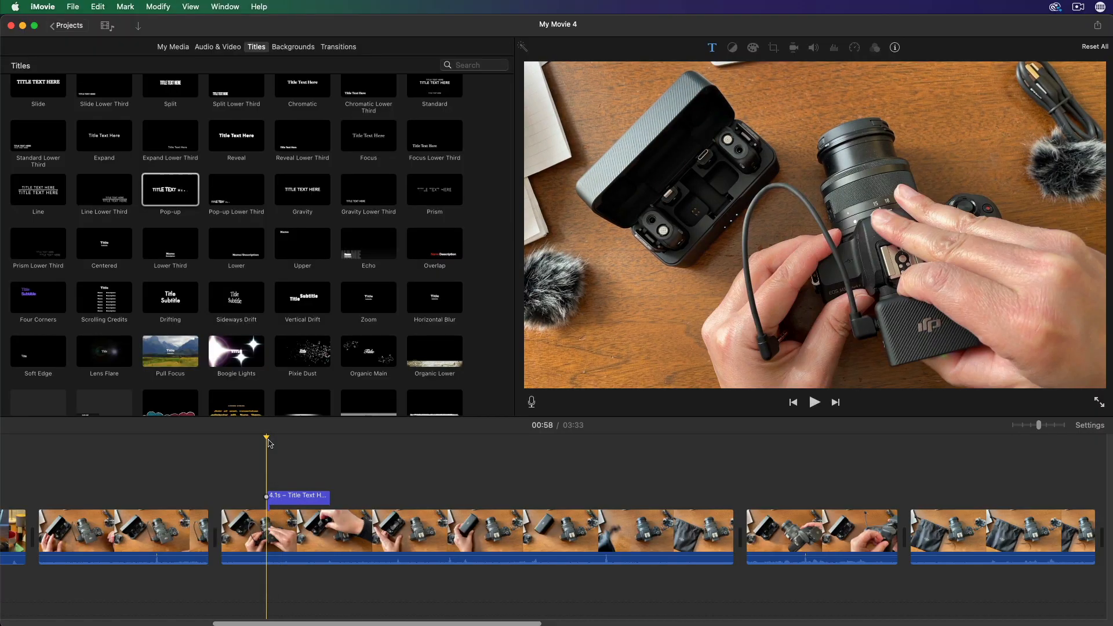
key("space")
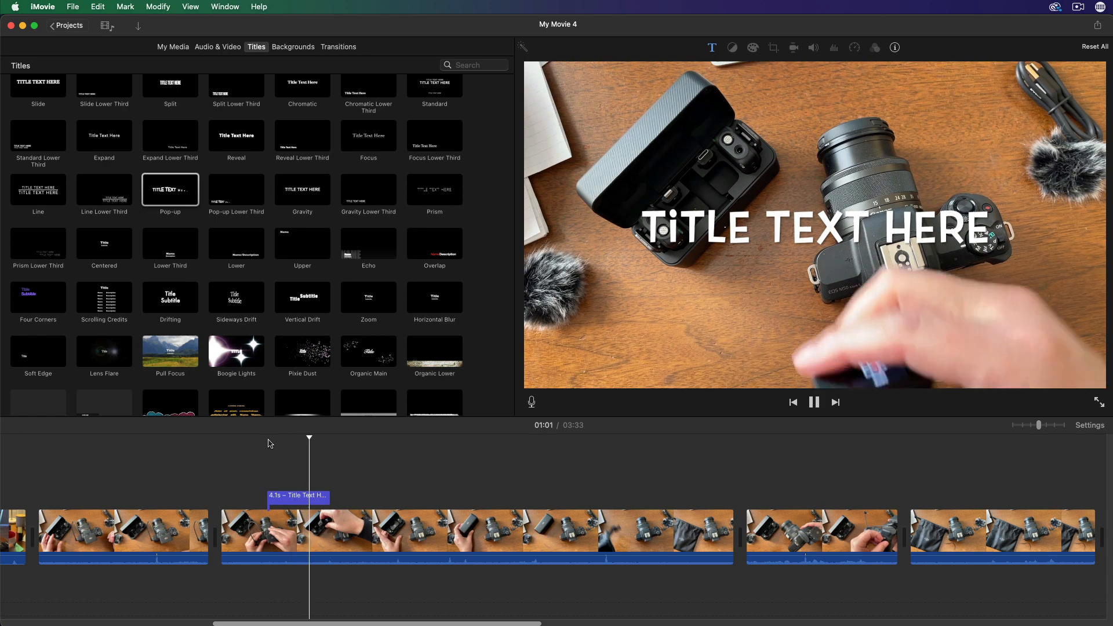
Step: Replace the Pop-up title's placeholder text with "DJI Microphone"
double_click(298, 498)
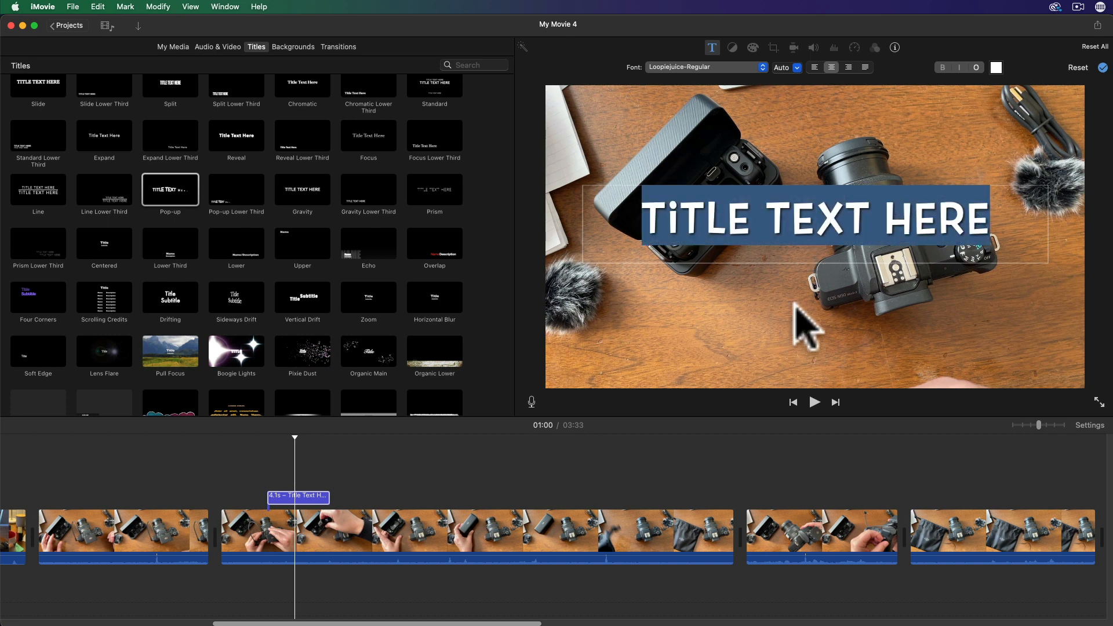
double_click(315, 495)
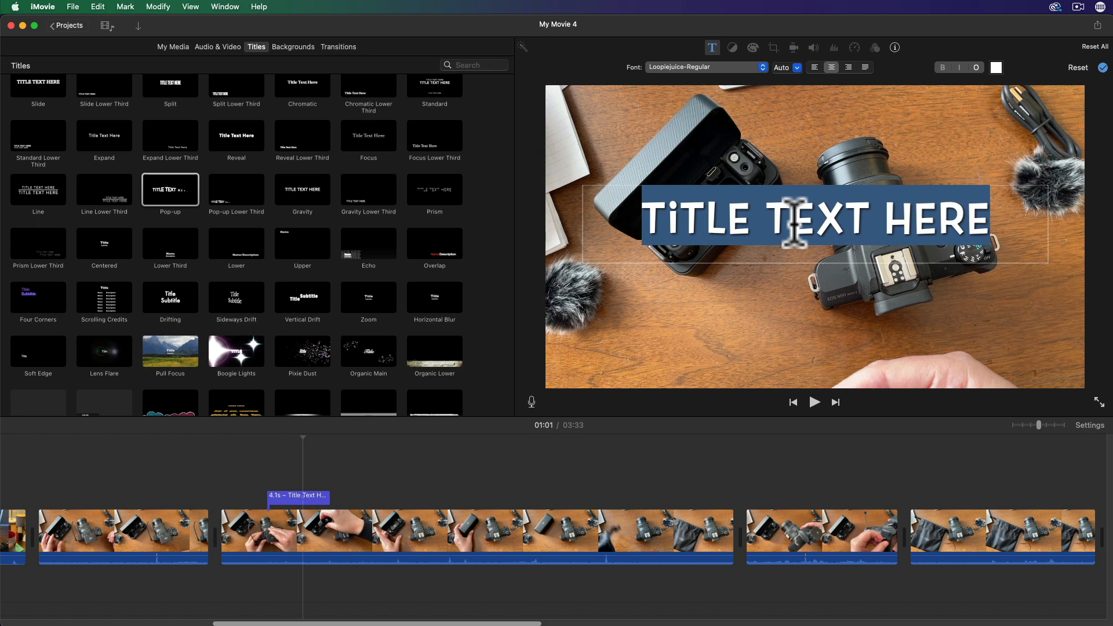
type("DJI Micr")
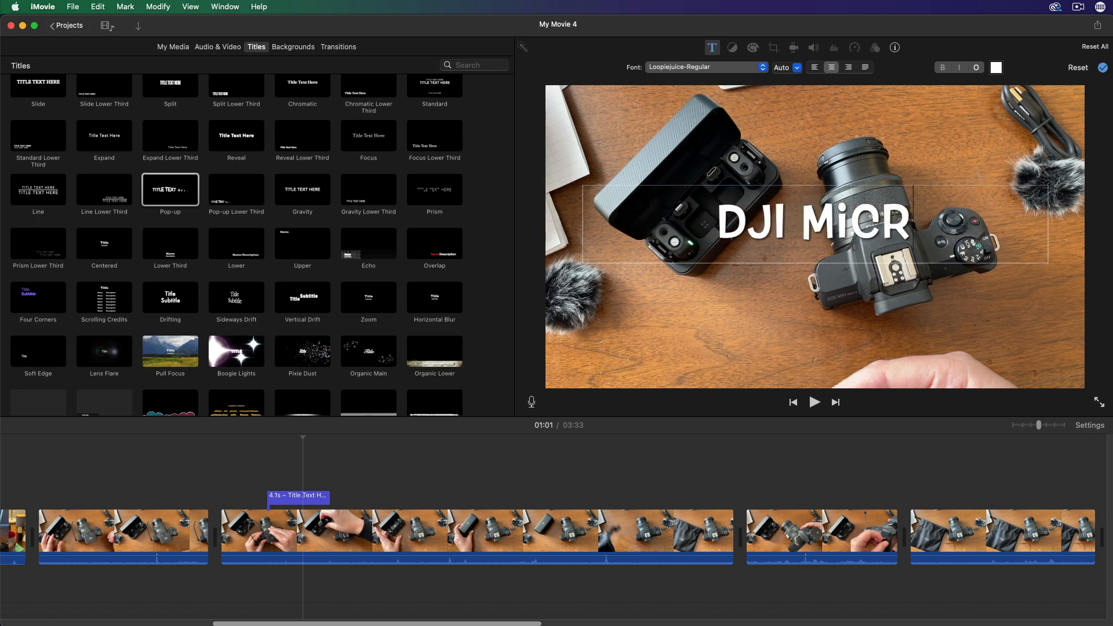
type("ophon")
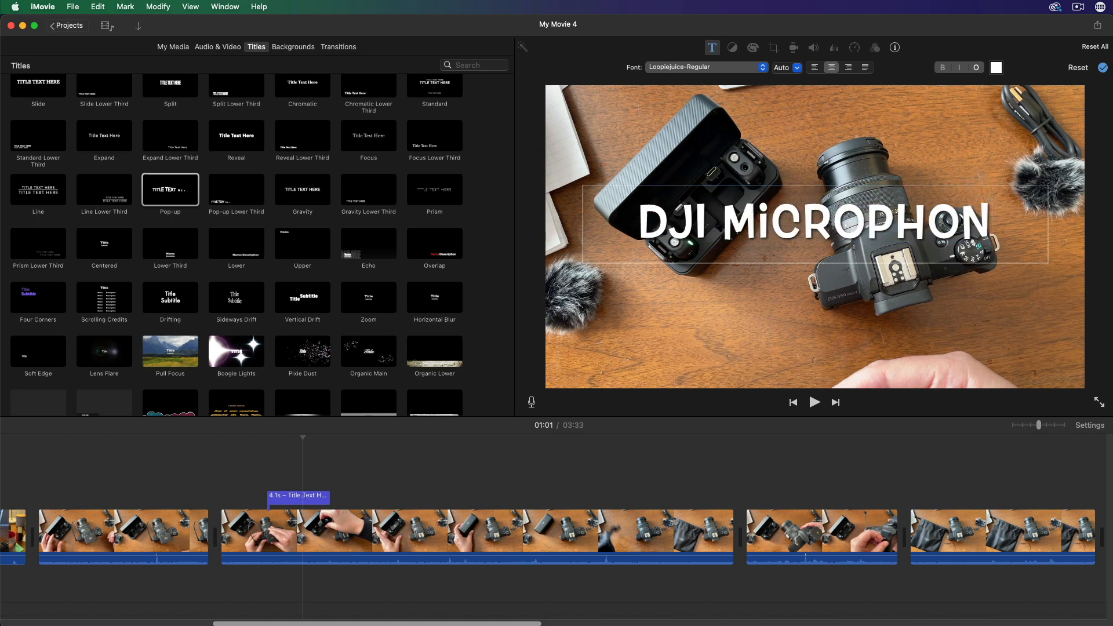
type("e")
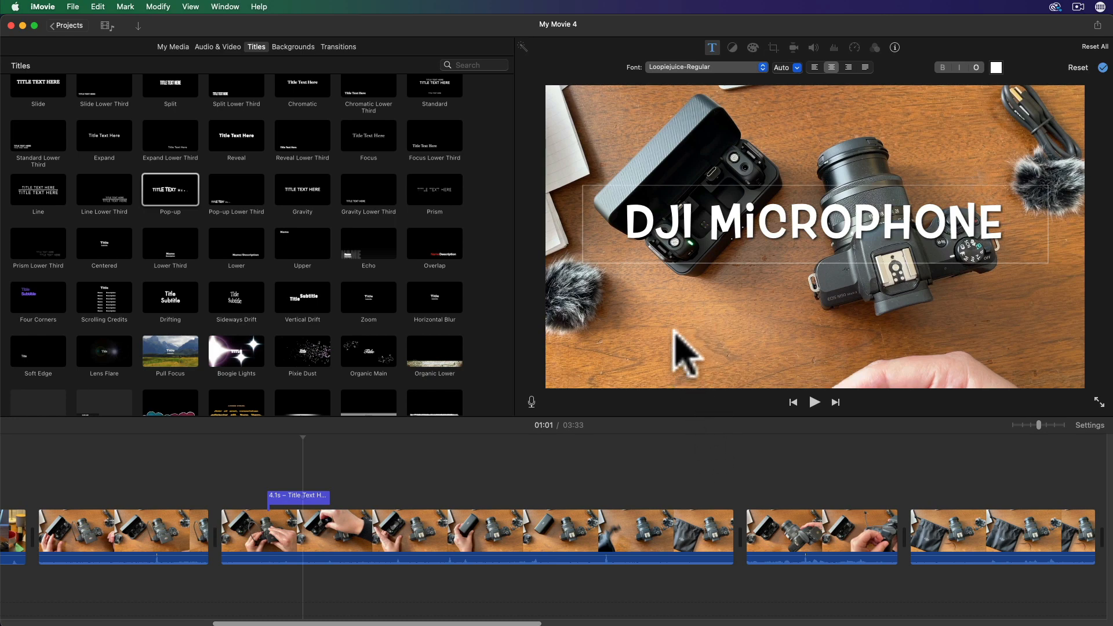
Step: Try American Typewriter and Brush Script MT Italic on the whole title text, and set its font to Futura Medium
key("super+a")
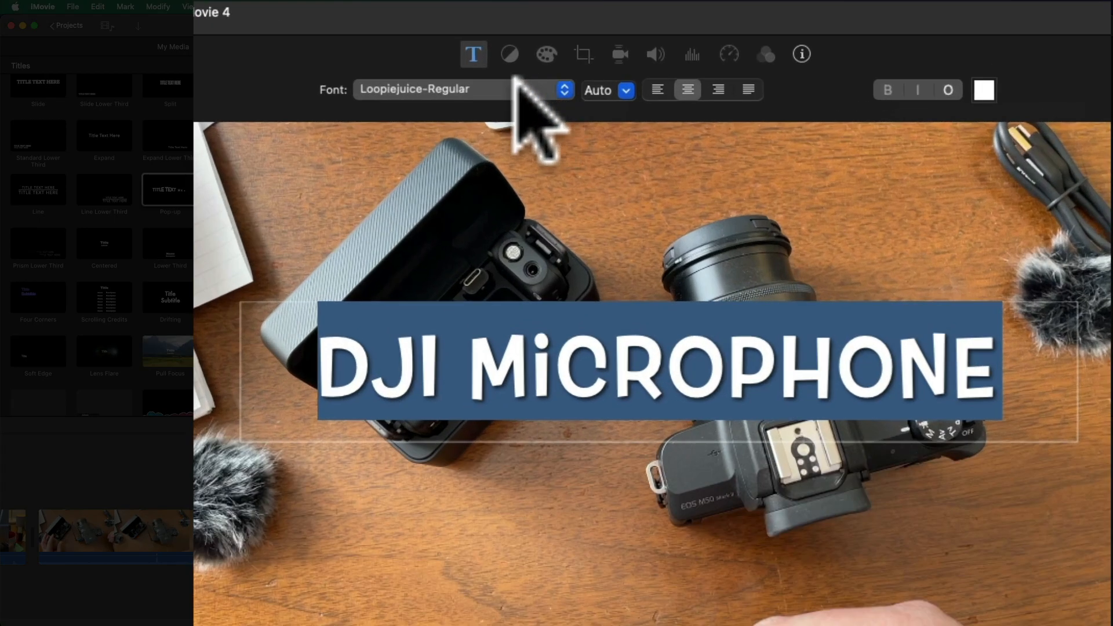
left_click(736, 68)
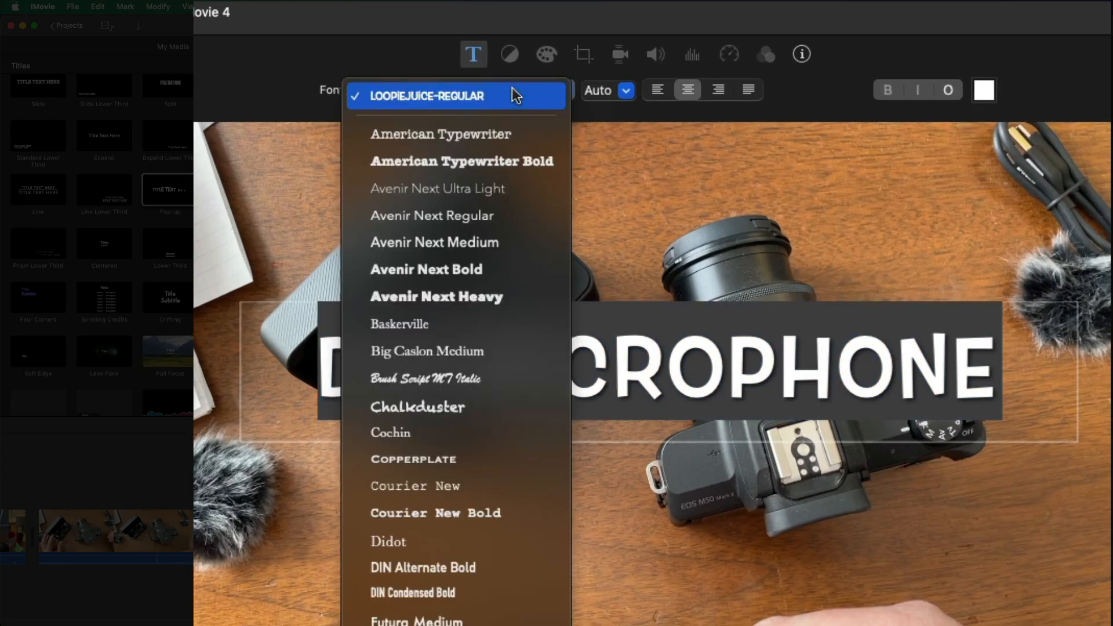
left_click(496, 132)
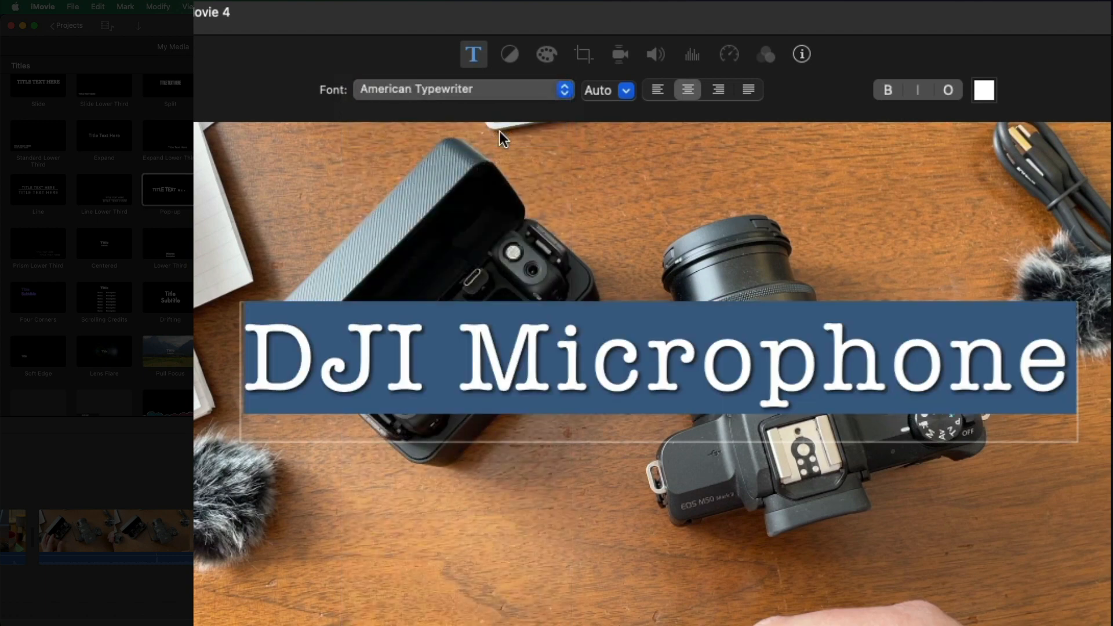
left_click(497, 93)
left_click(461, 322)
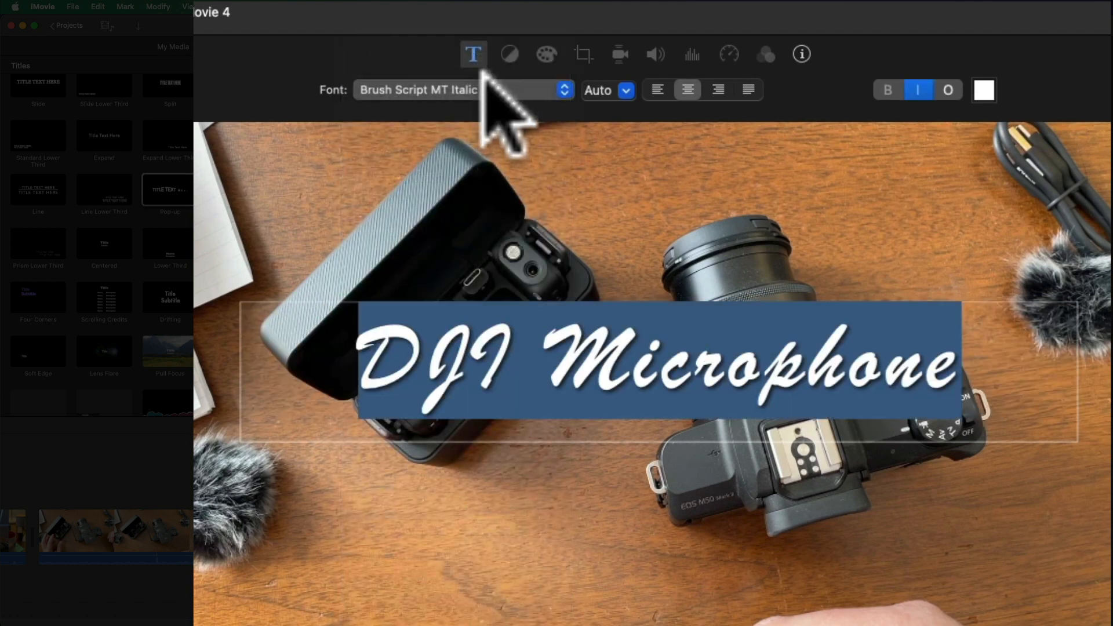
left_click(487, 92)
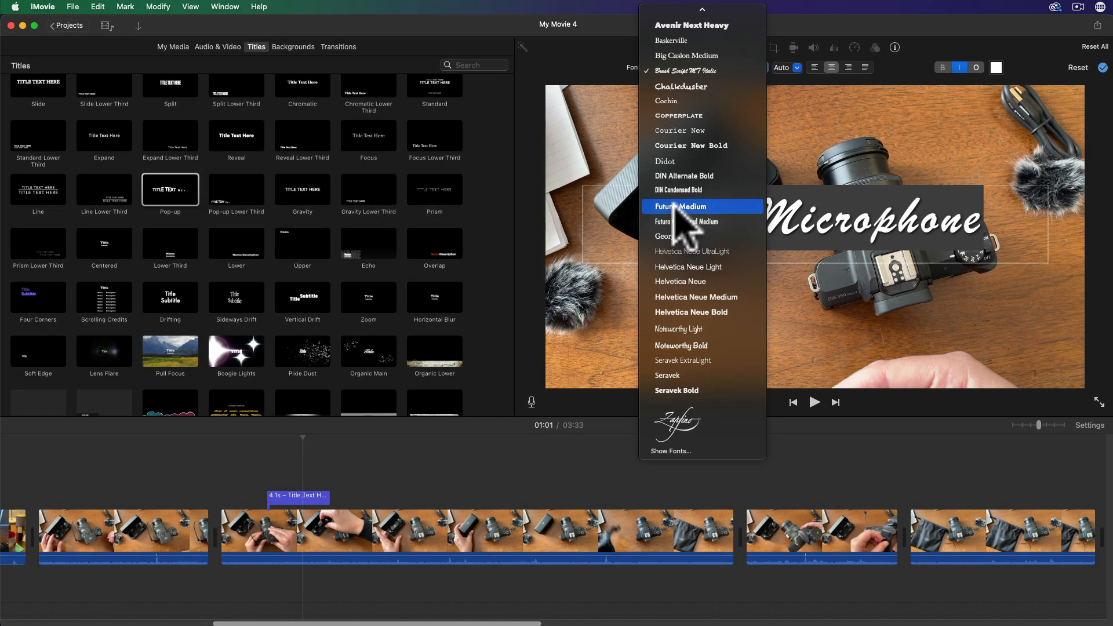
left_click(674, 206)
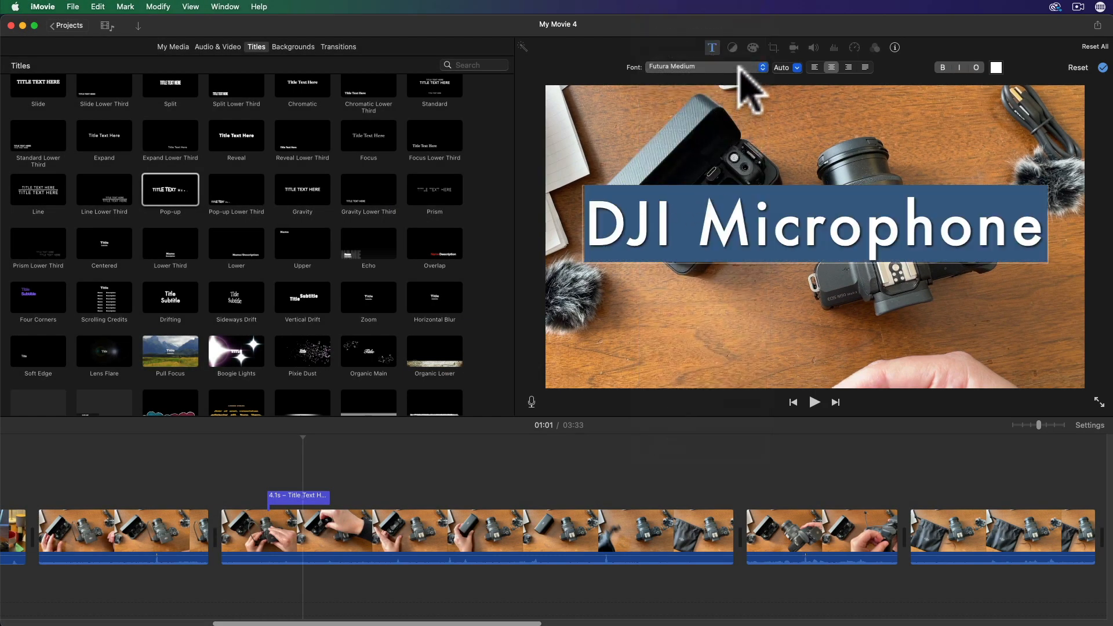
Step: Right-align the DJI Microphone title text and apply bold, italic and outline styling to it
left_click(815, 65)
left_click(828, 223)
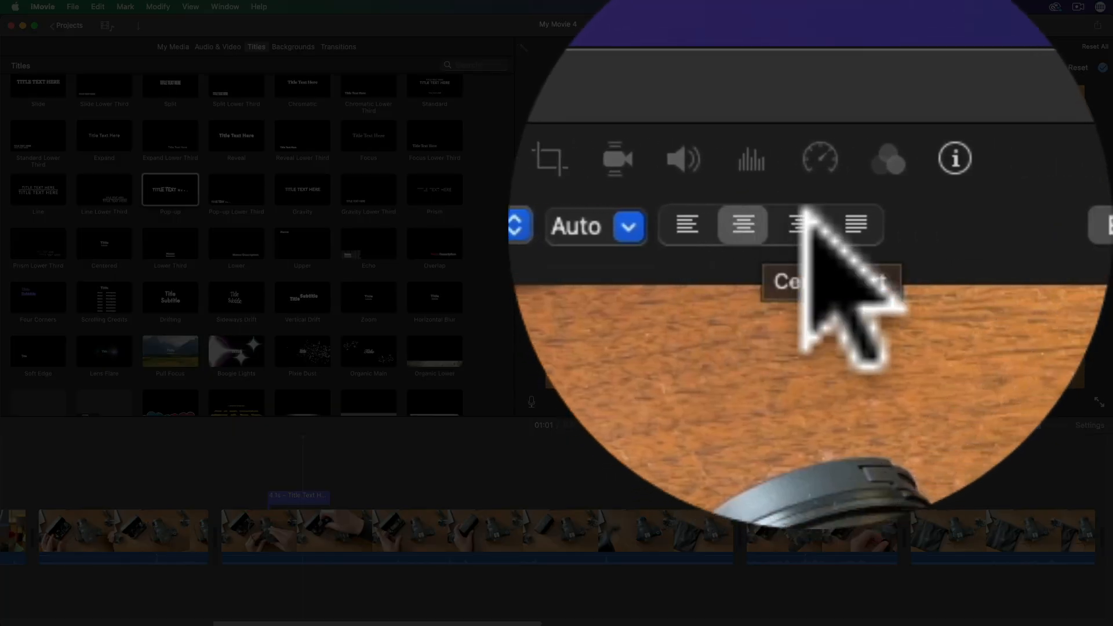
left_click(880, 222)
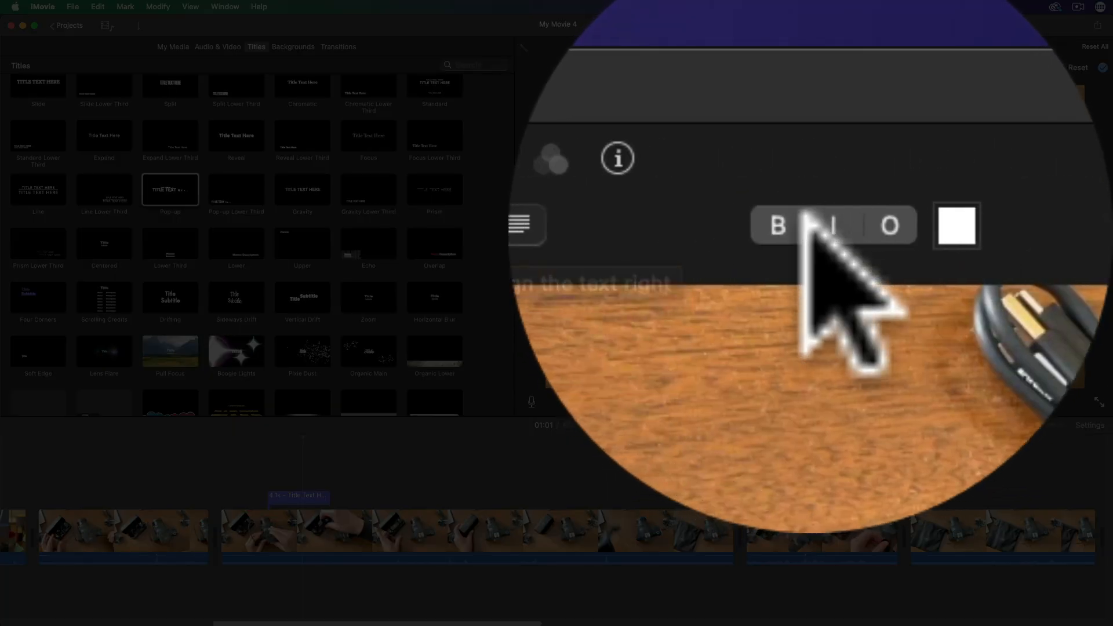
left_click(806, 220)
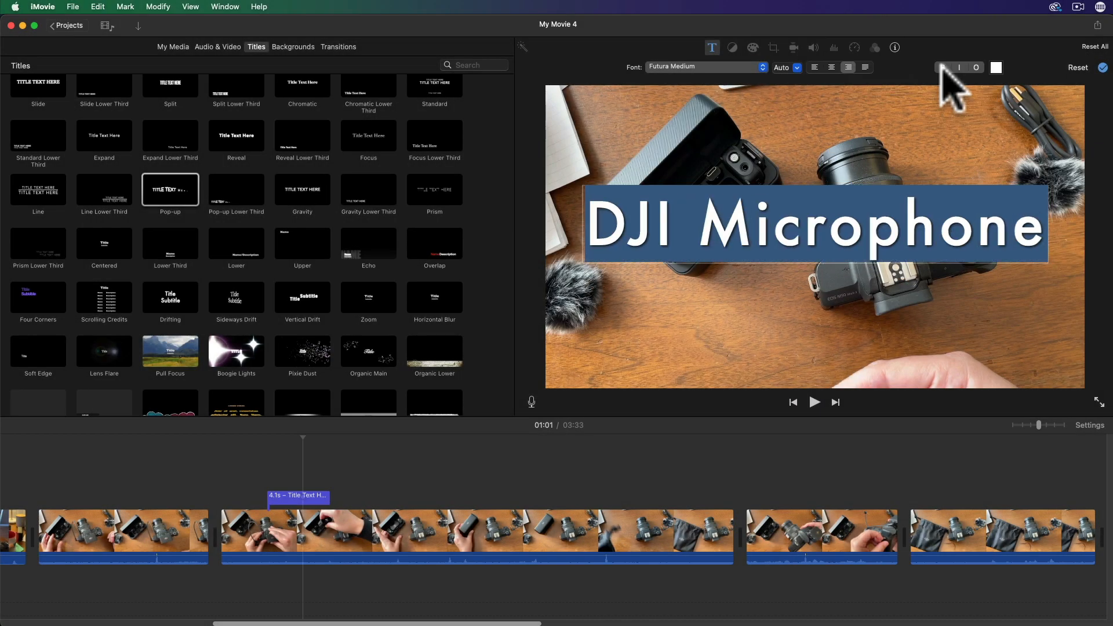
left_click(959, 66)
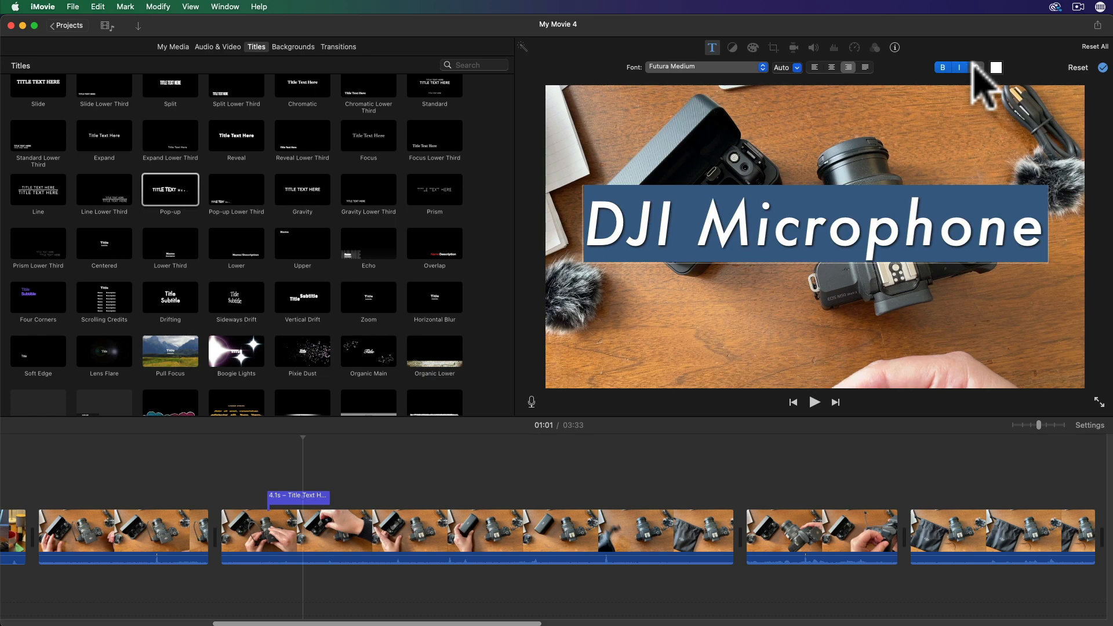
left_click(975, 67)
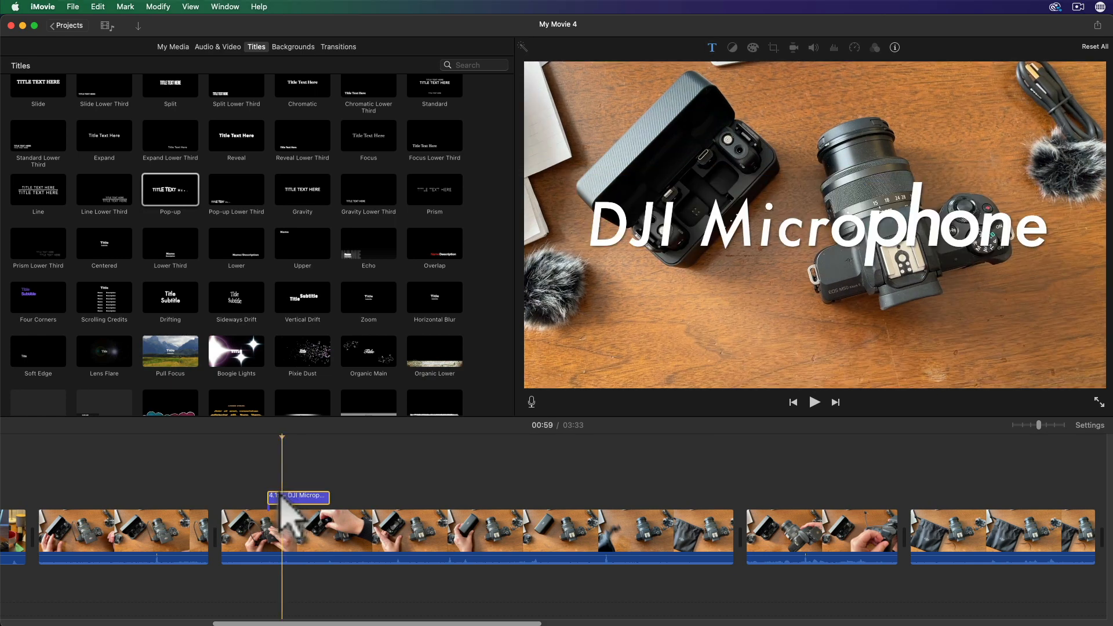
Step: Move the DJI Microphone title to the start of the third timeline clip and again to a point partway along that clip
mouse_move(285, 496)
left_mouse_down()
mouse_move(257, 496)
mouse_move(373, 494)
mouse_move(232, 494)
mouse_move(280, 492)
left_mouse_up()
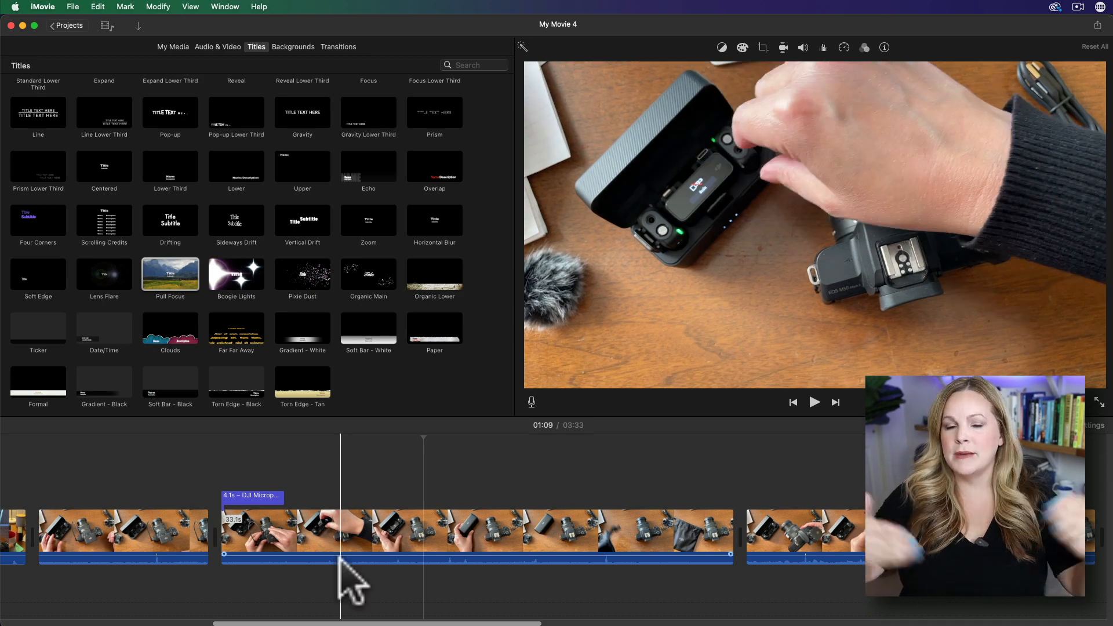
key("super+minus")
key("super+minus")
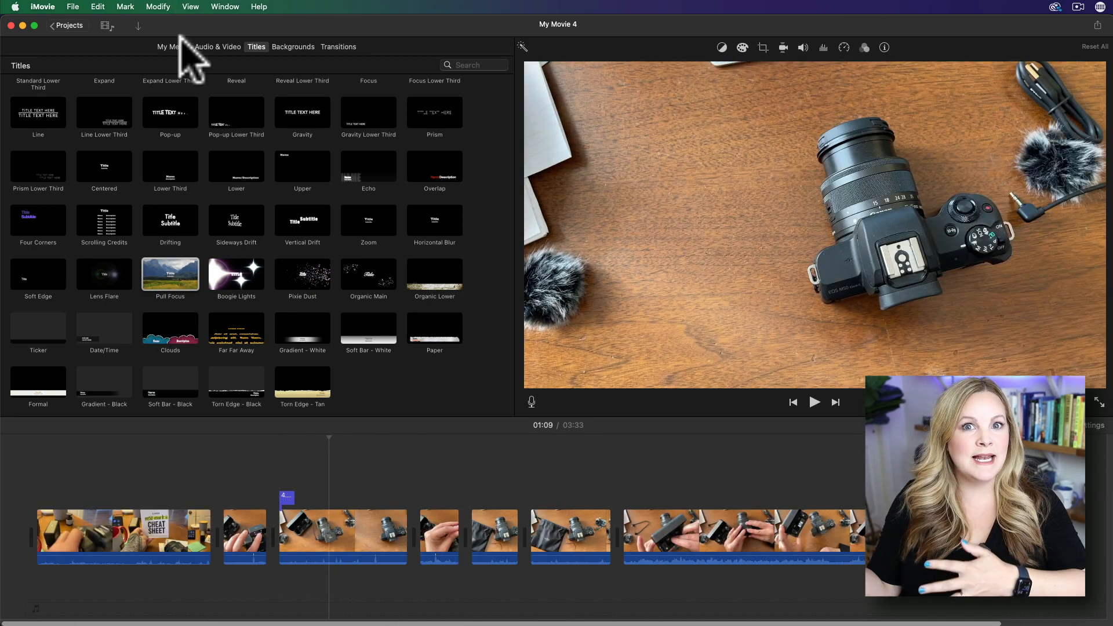
left_click(173, 47)
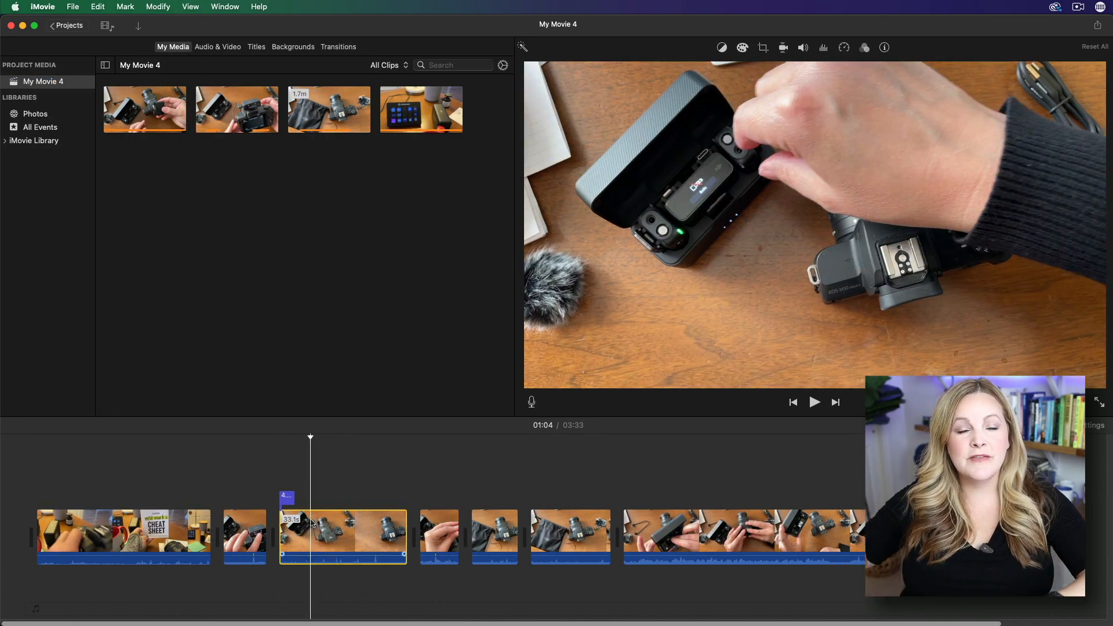
left_click(287, 497)
left_click_drag(292, 494, 311, 497)
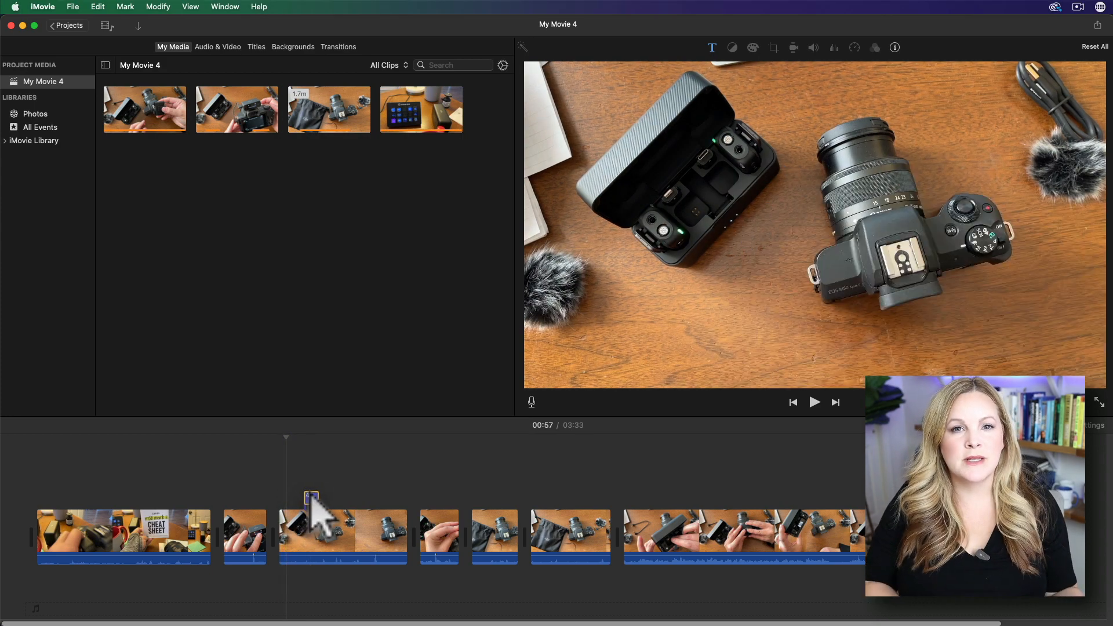
Step: Move the fourth timeline clip behind the fifth and trim about 5 seconds off the end of the sixth clip
left_click_drag(435, 539, 498, 536)
left_click(577, 539)
mouse_move(607, 541)
left_mouse_down()
mouse_move(576, 536)
mouse_move(590, 537)
left_mouse_up()
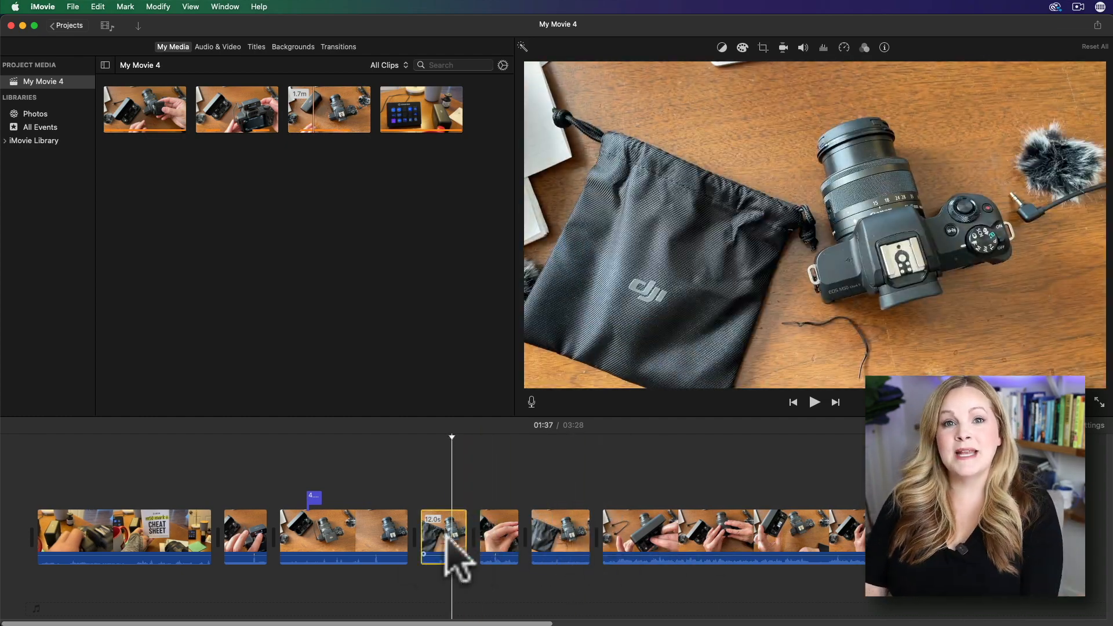
left_click(381, 551)
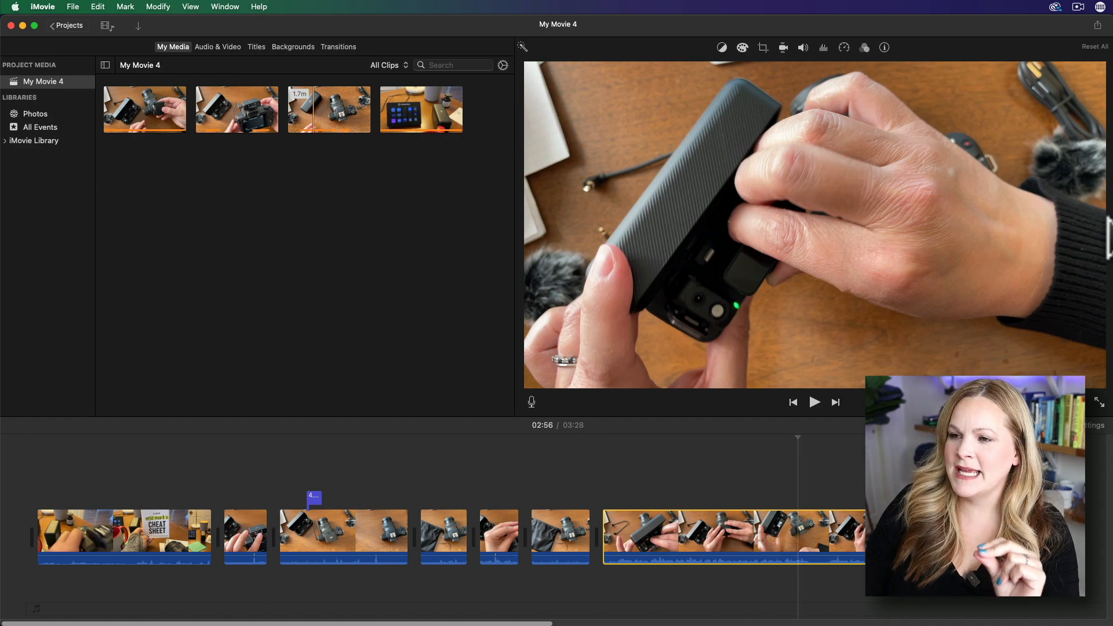
Step: Narrow the project window and open the file export settings for the movie
left_click_drag(1101, 225, 928, 248)
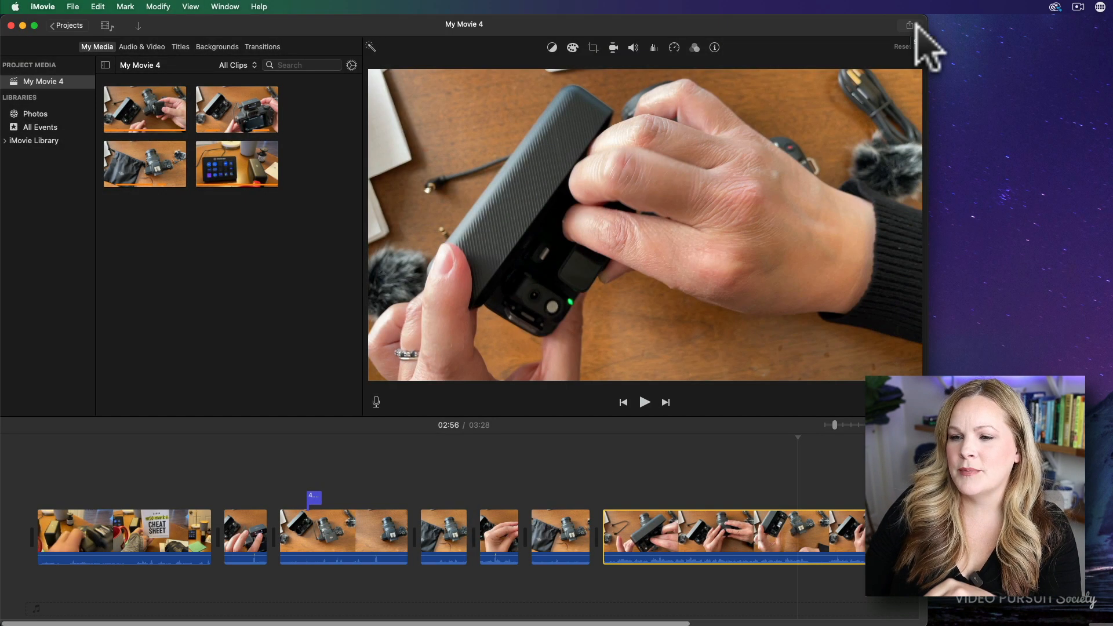
left_click(917, 27)
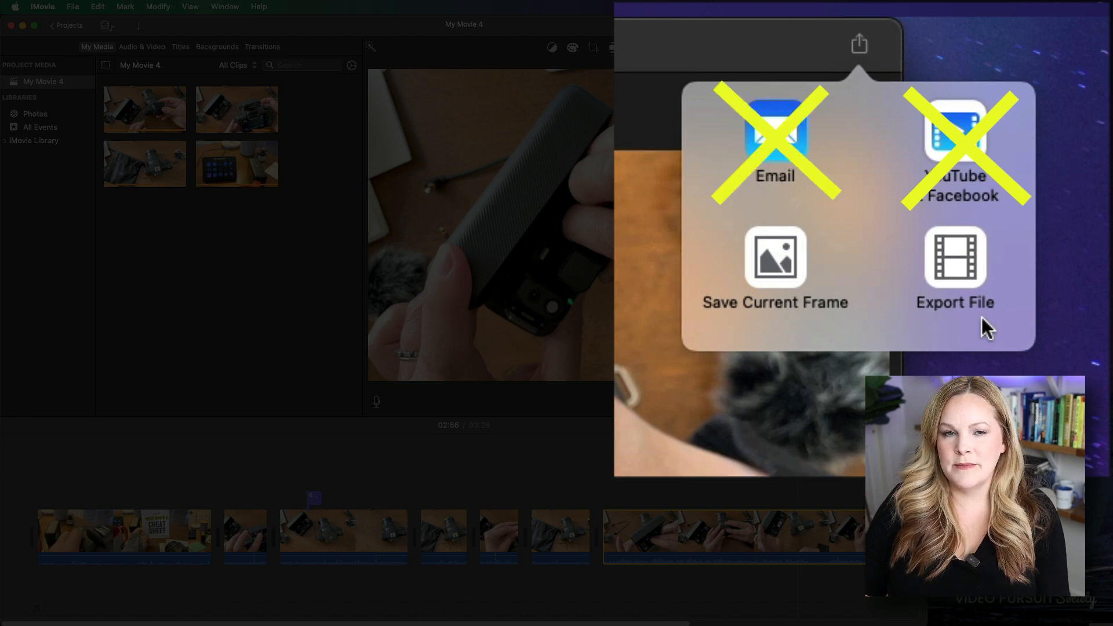
left_click(952, 255)
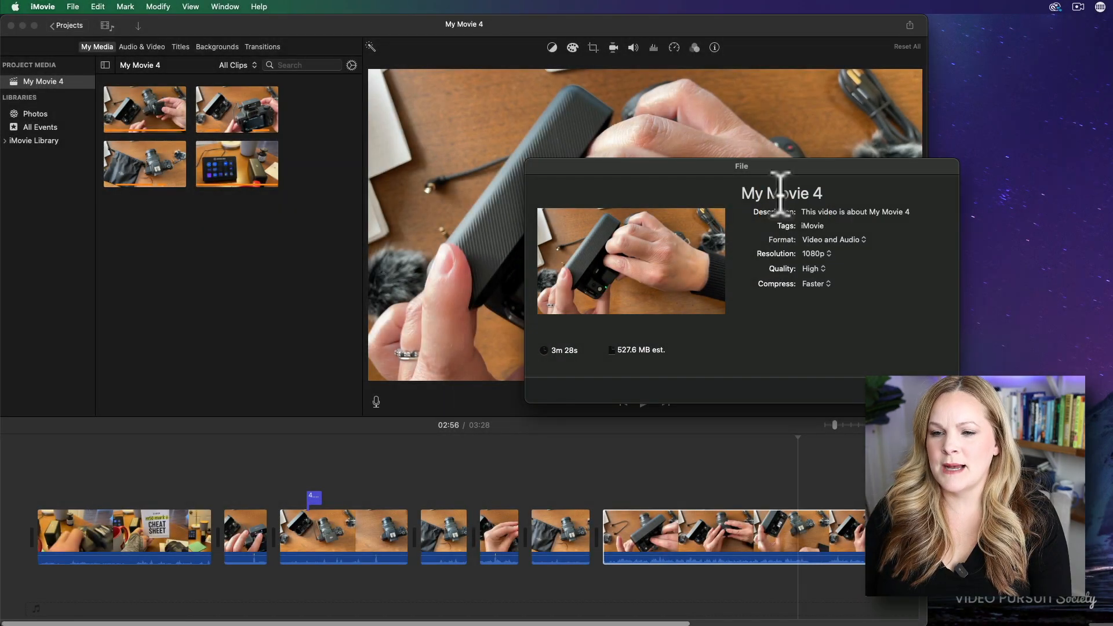
Step: Title the export "DJI Mic" and set its description to "Overview of DJI Mic"
left_click(780, 193)
type("D")
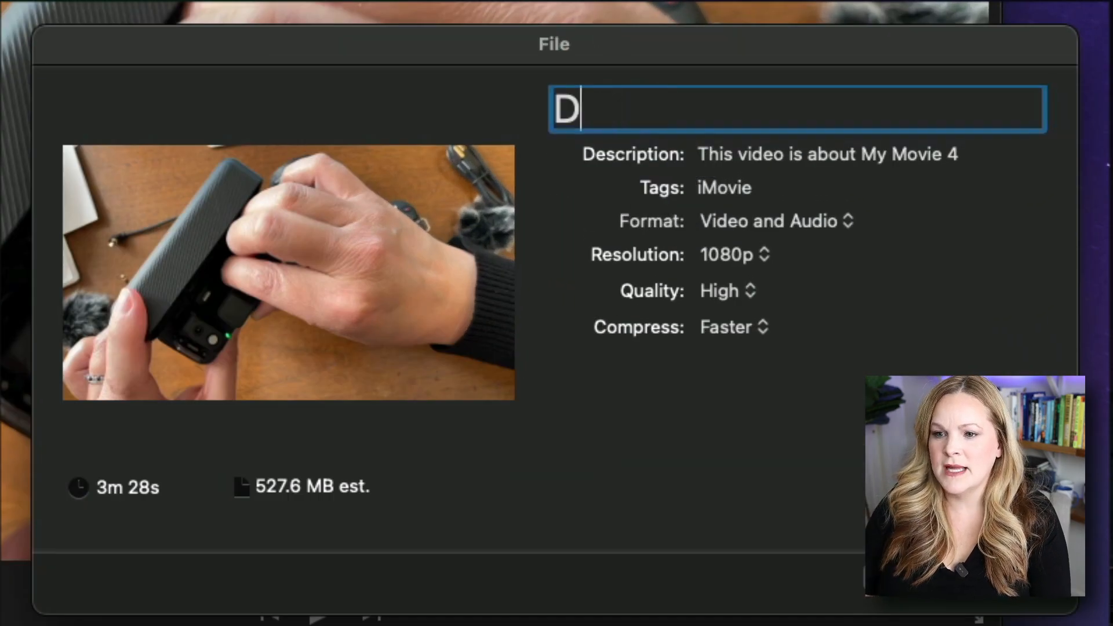
type("HI Mic")
left_click(823, 160)
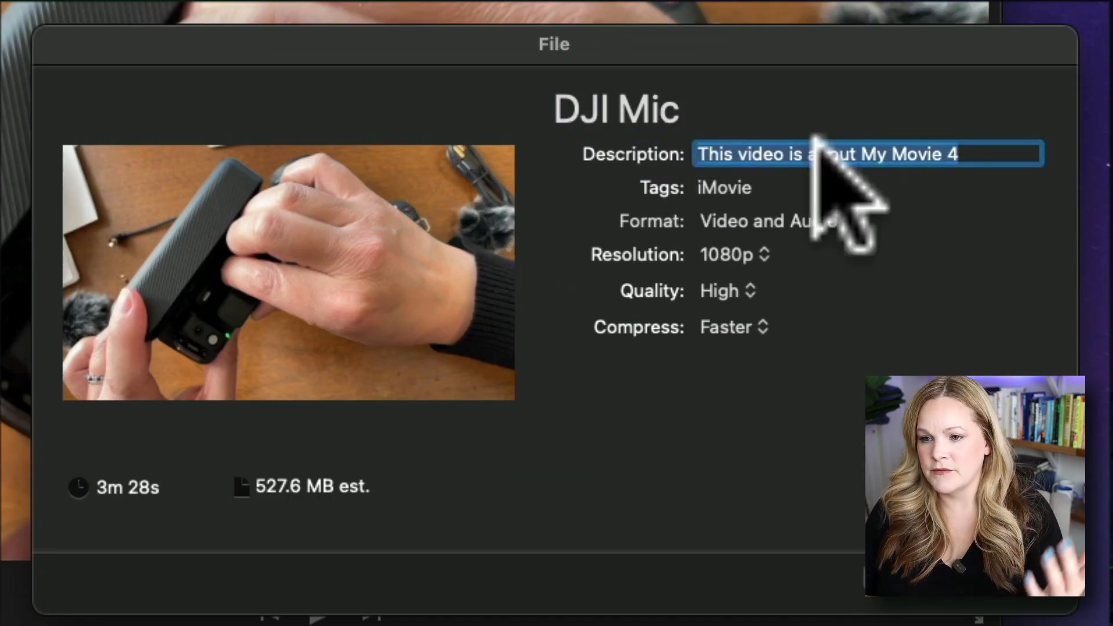
type("Overview of DJI Mic")
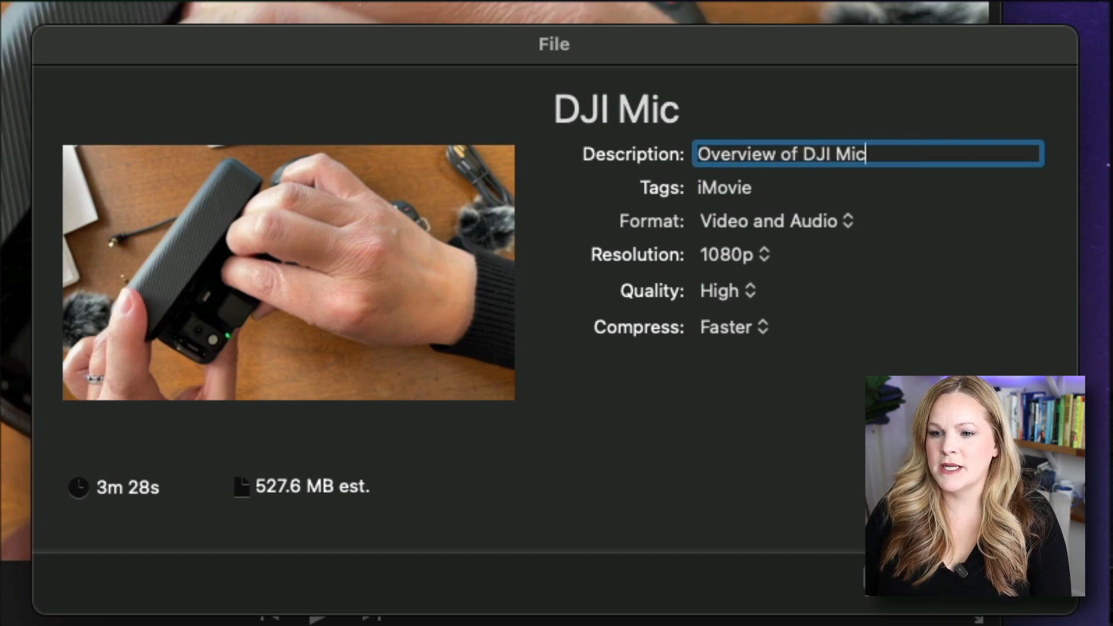
Step: Configure the export as Video and Audio at 1080p with High quality and Better Quality compression
left_click(846, 221)
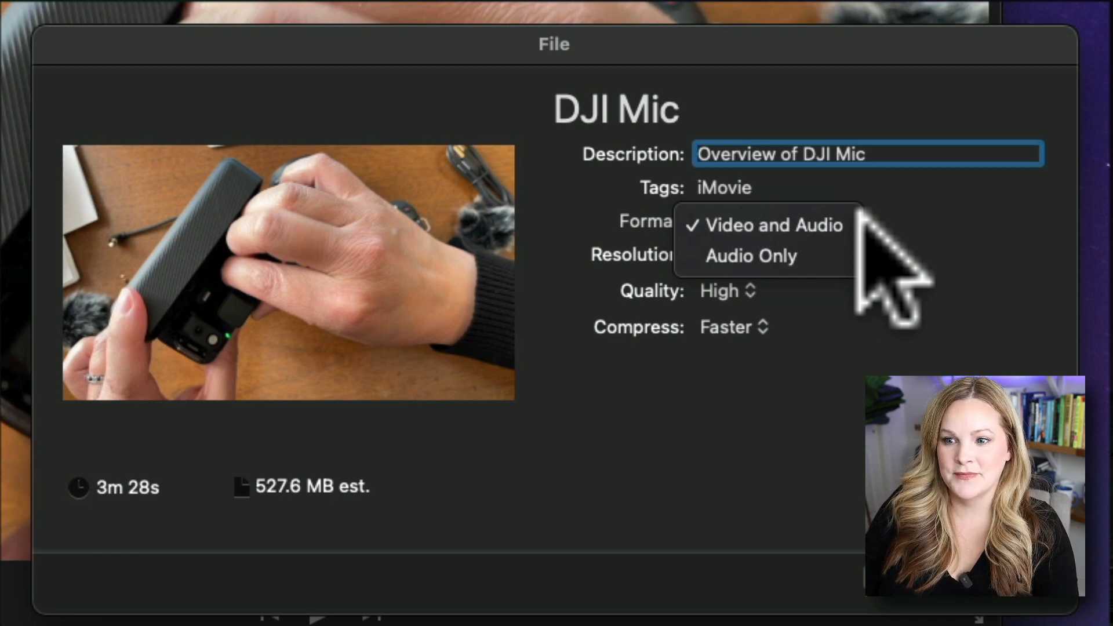
left_click(843, 223)
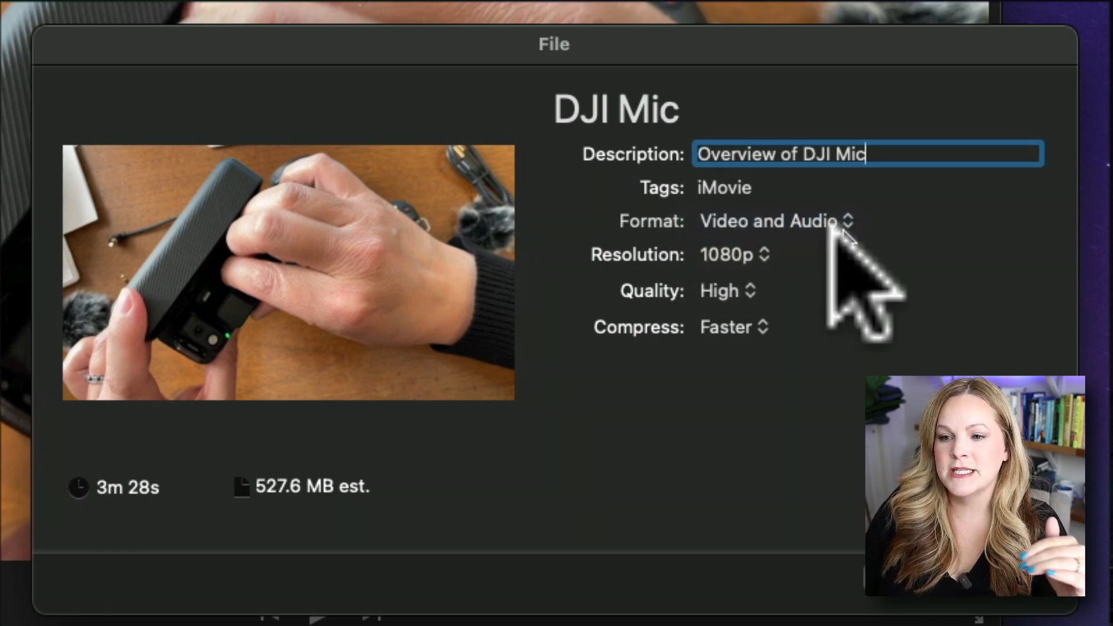
left_click(760, 250)
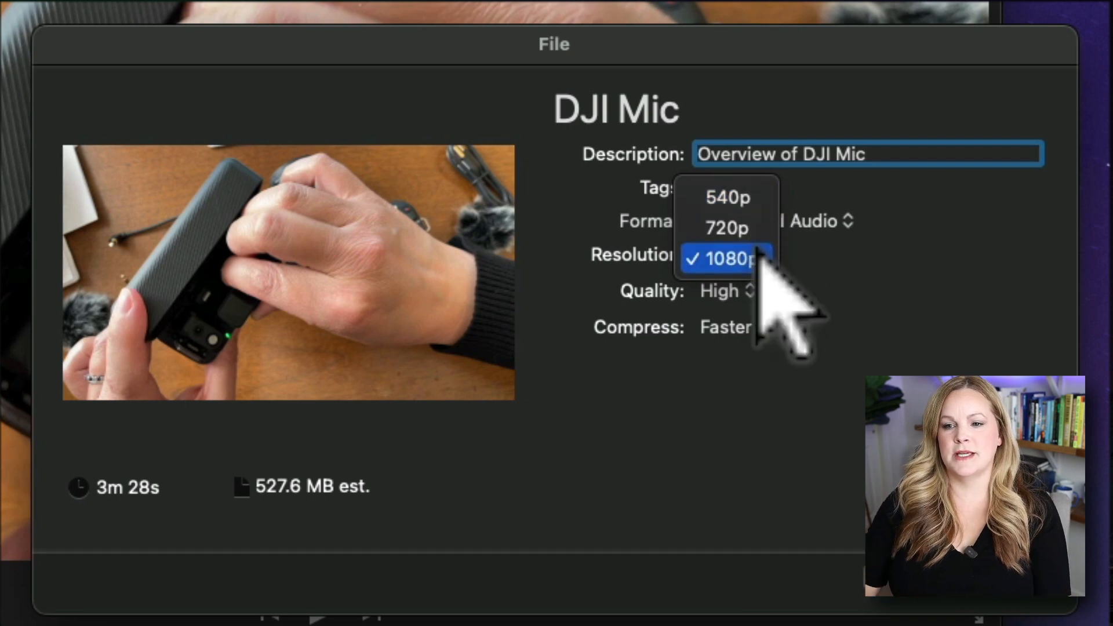
left_click(759, 258)
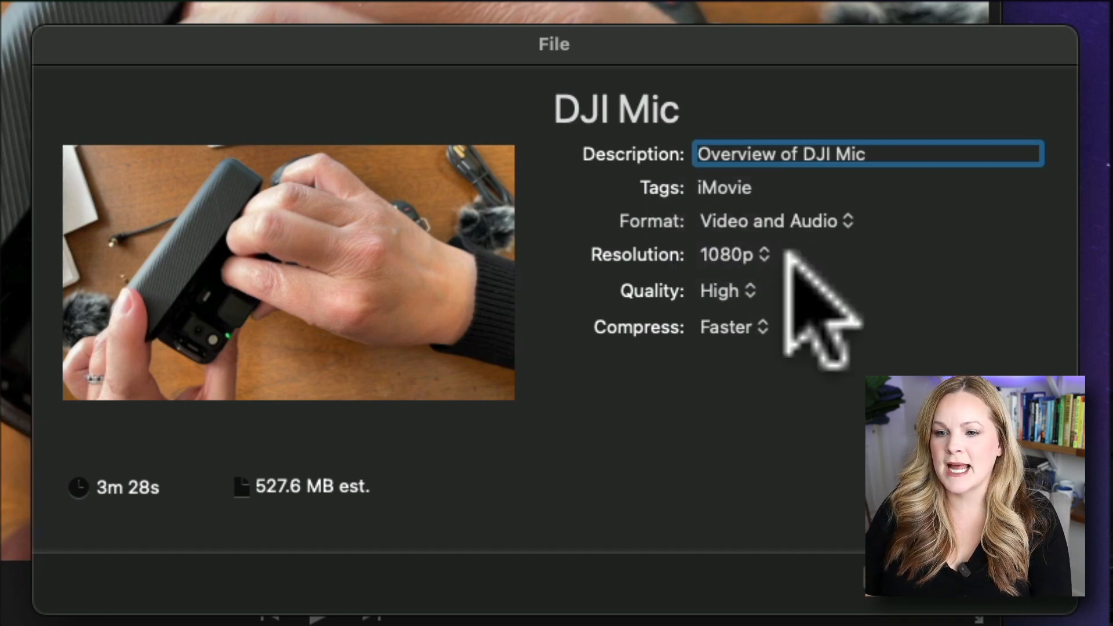
left_click(753, 292)
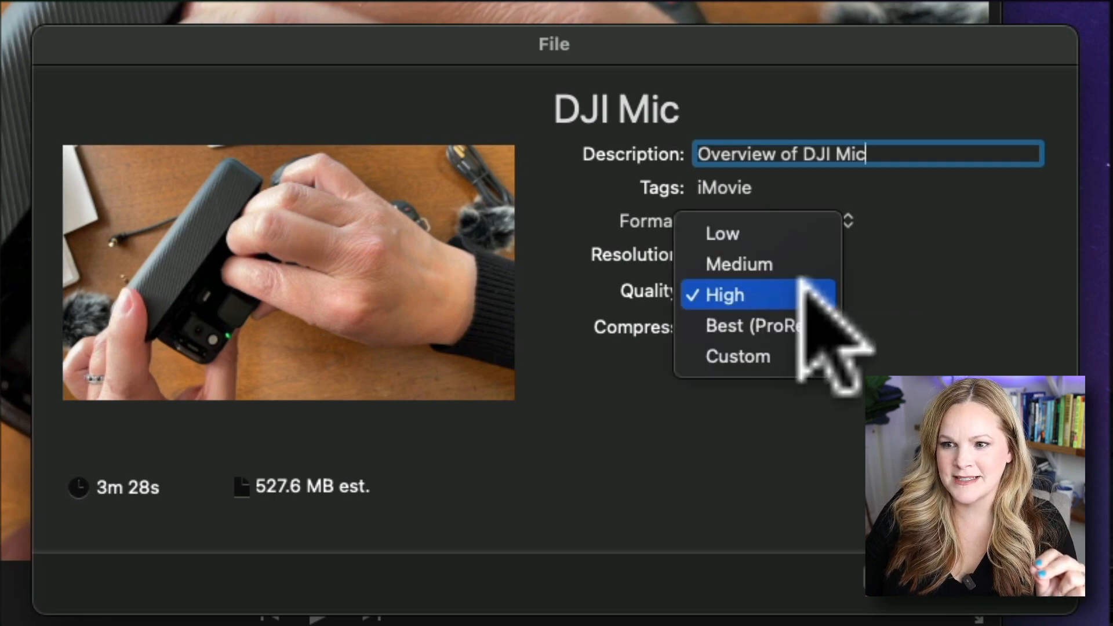
left_click(830, 293)
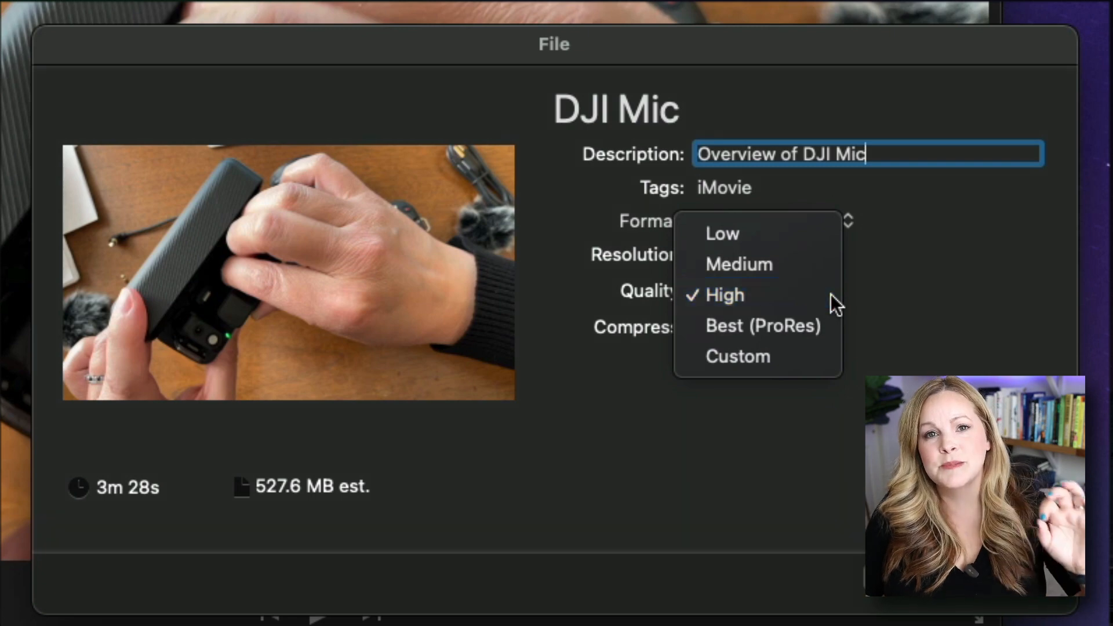
left_click(754, 319)
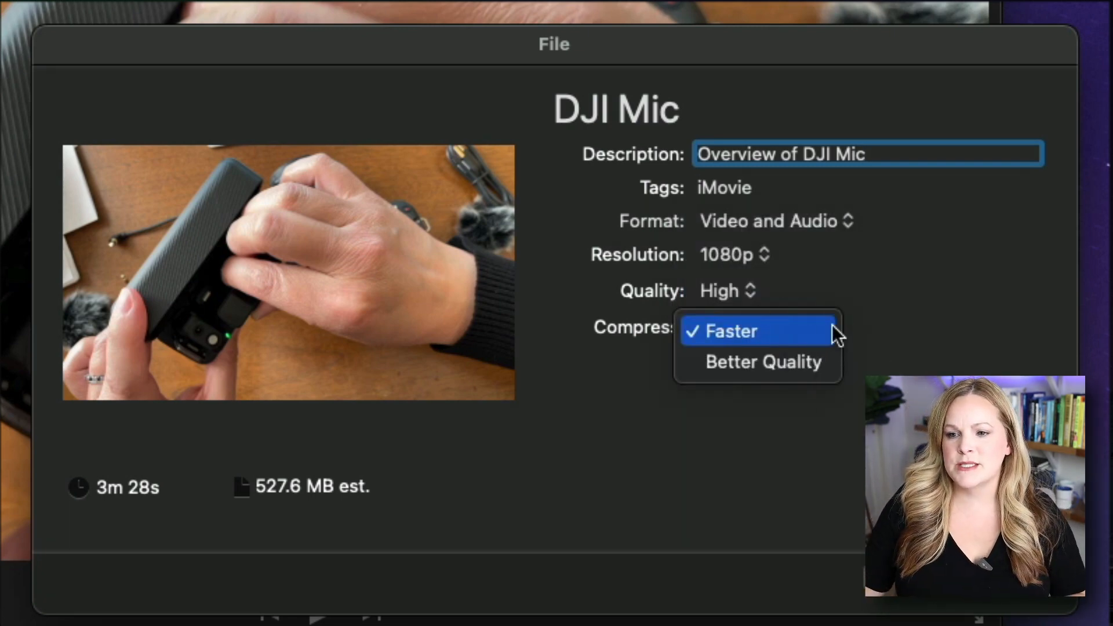
left_click(823, 369)
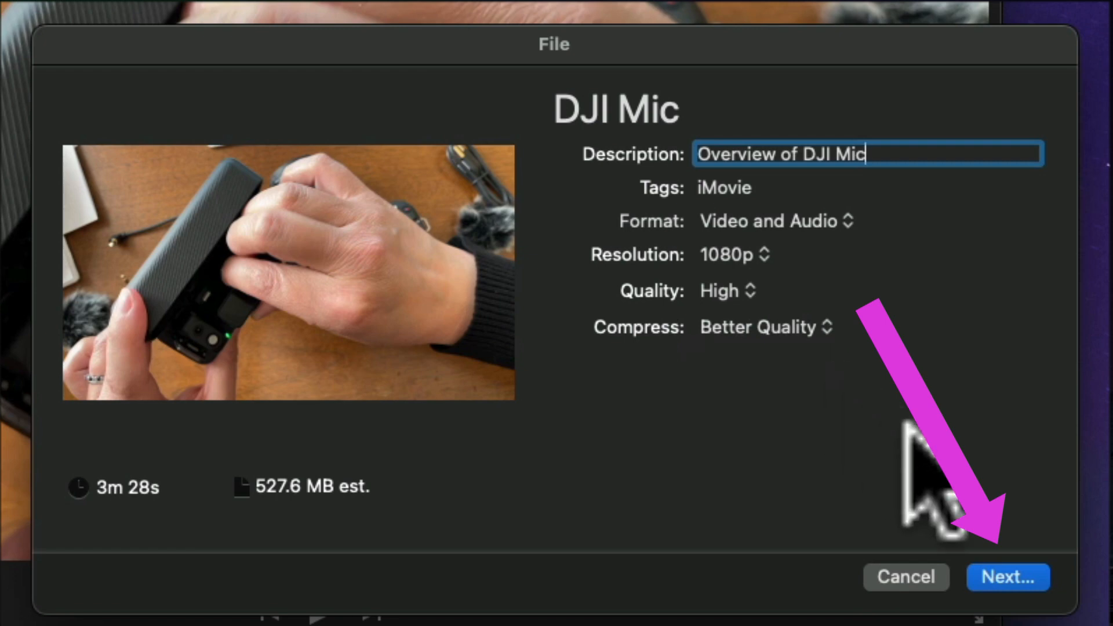
Step: Save the export to the Desktop as "DJI Mic Overview.mp4" and select the exported file there
left_click(1002, 571)
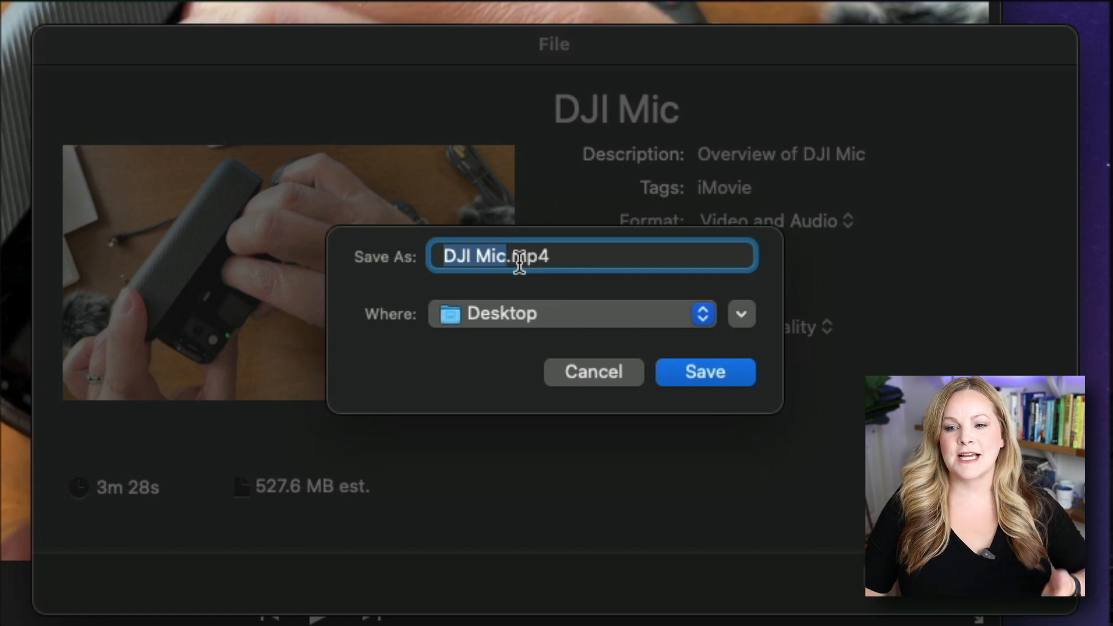
key("Right")
type("Overview")
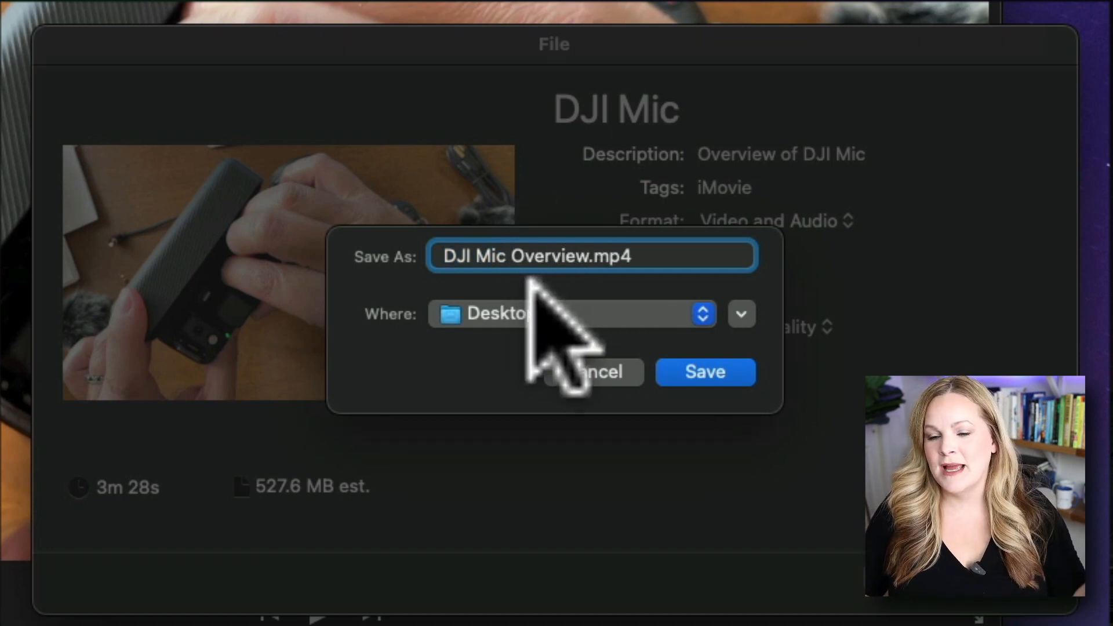
left_click(640, 313)
left_click(639, 313)
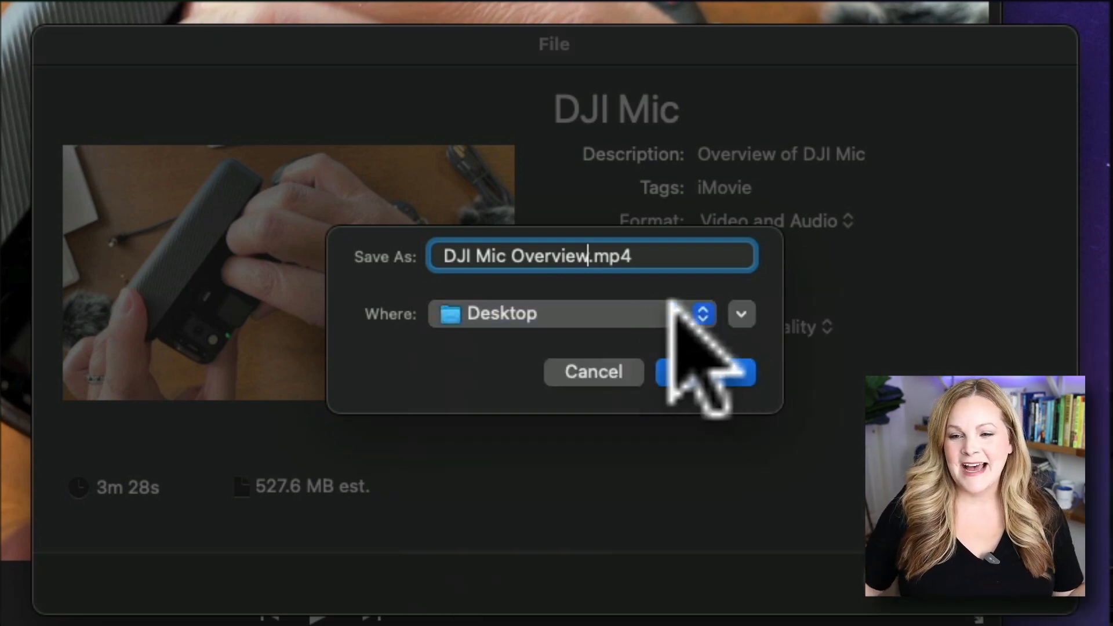
left_click(628, 304)
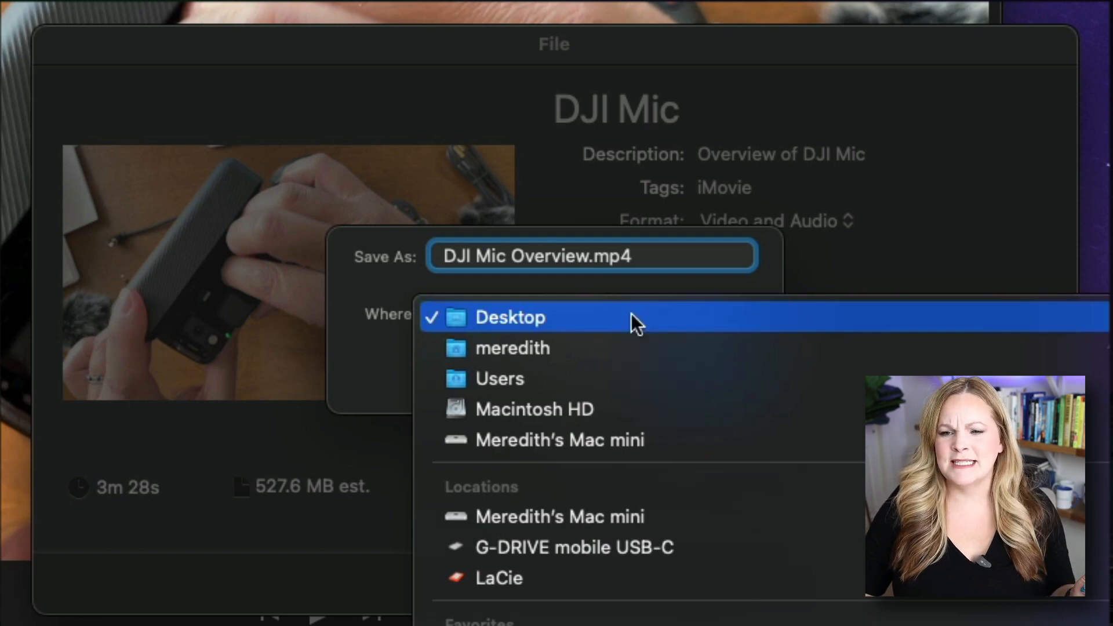
left_click(632, 316)
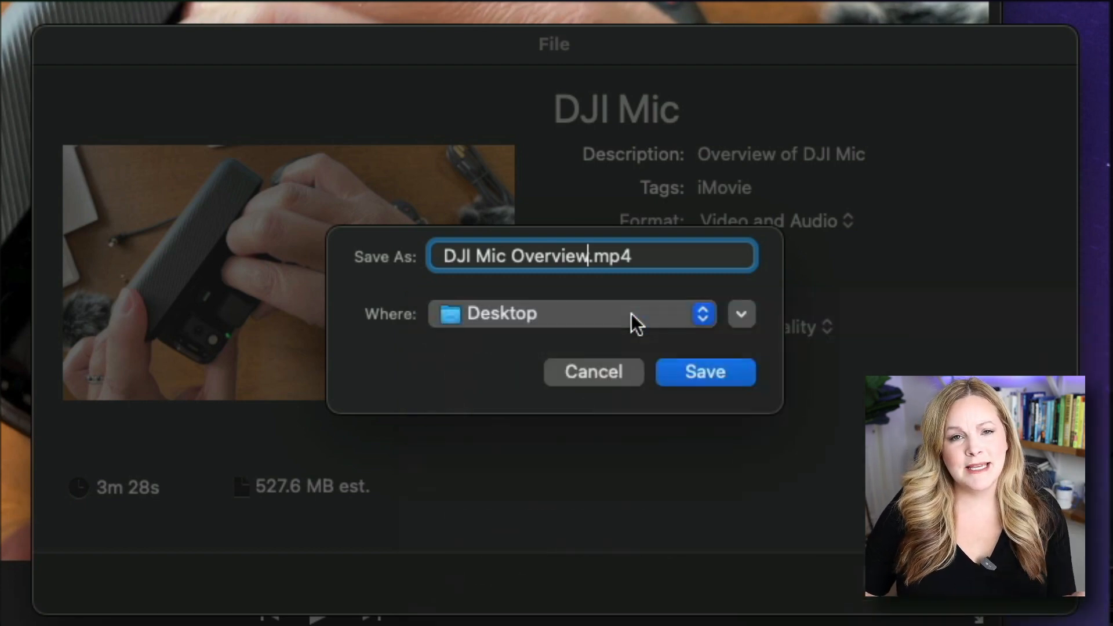
left_click(702, 371)
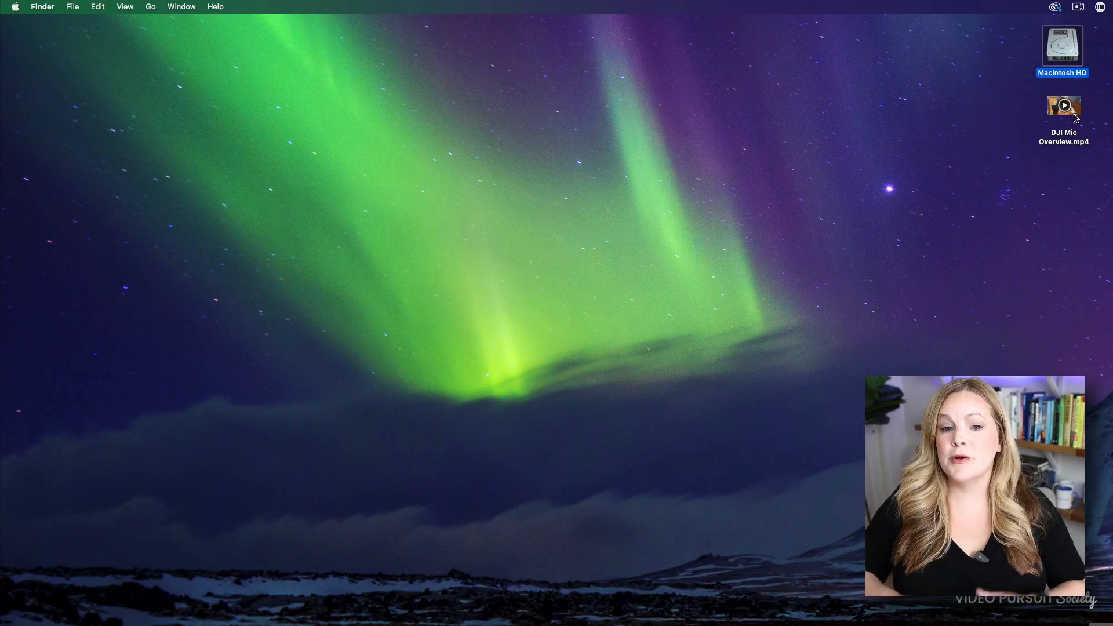
left_click(1068, 136)
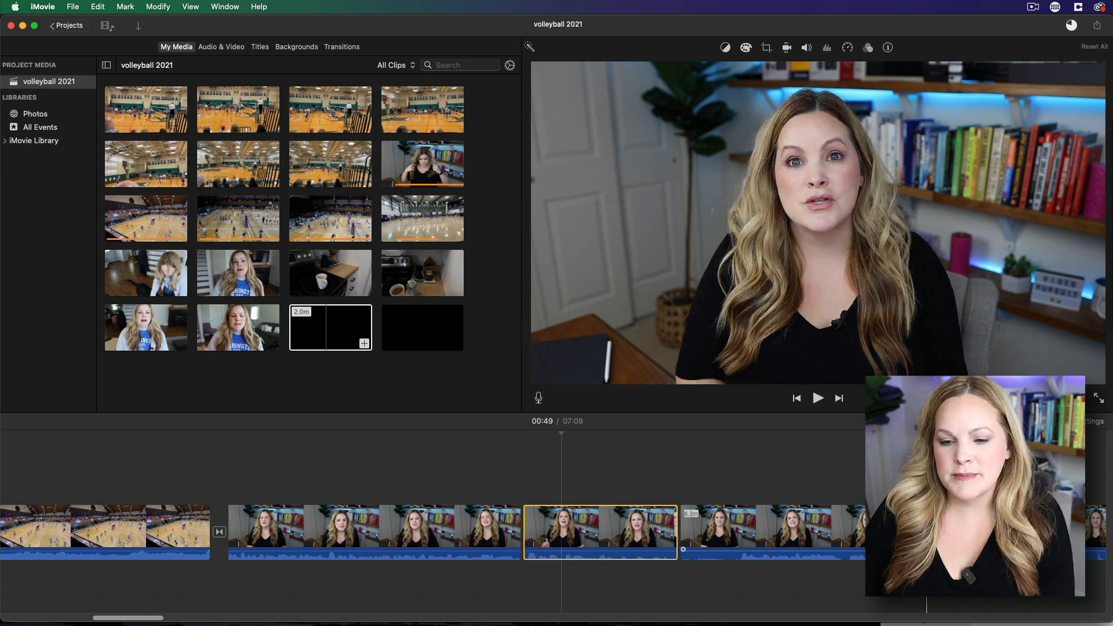
Step: Play the talking-head footage from about 00:48 in the volleyball 2021 timeline to check the take
scroll(428, 516, "right", 2)
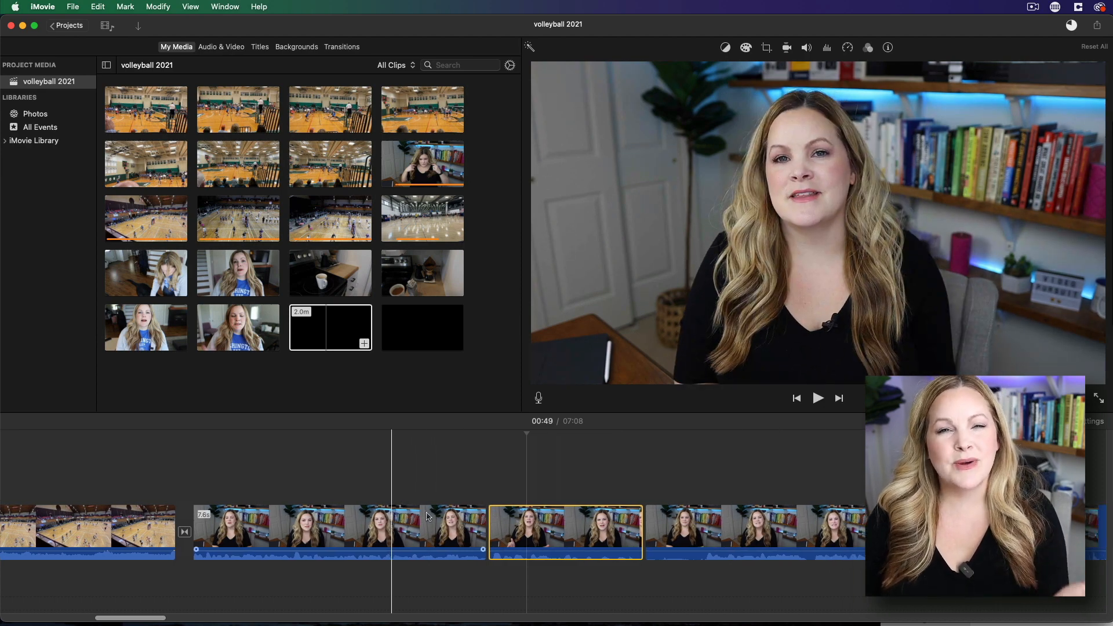
scroll(427, 516, "right", 2)
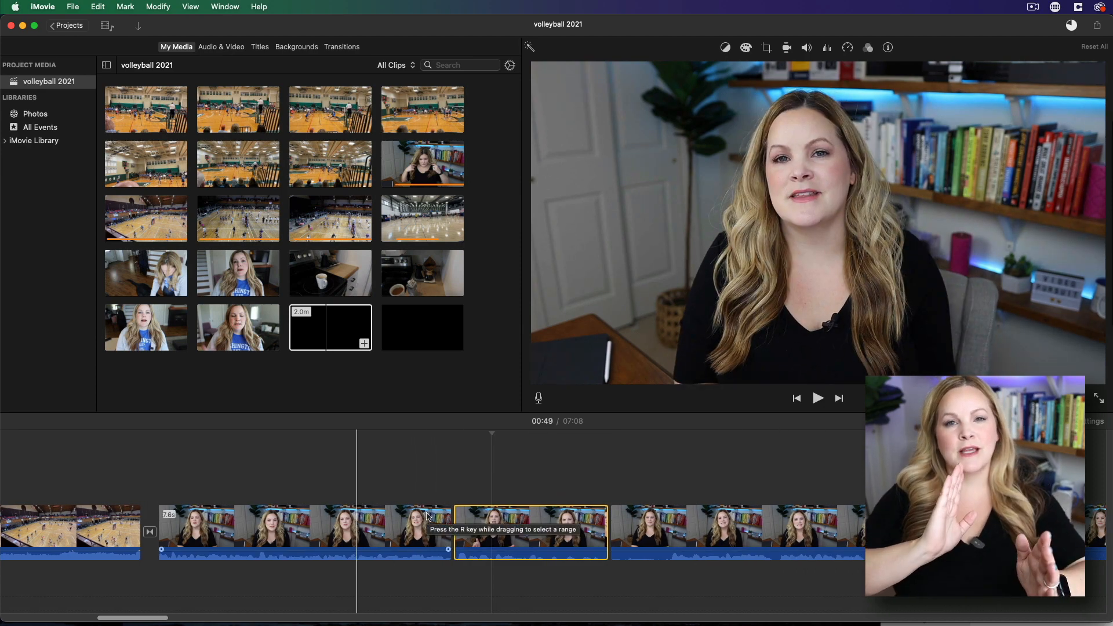
left_click(434, 523)
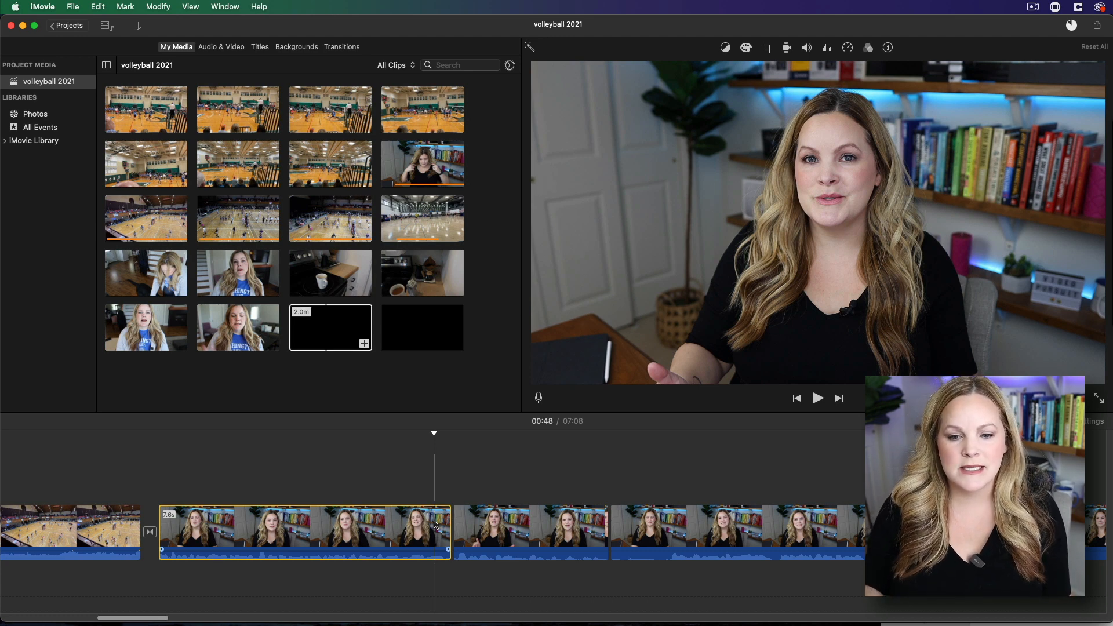
key("super+plus")
key("super+plus")
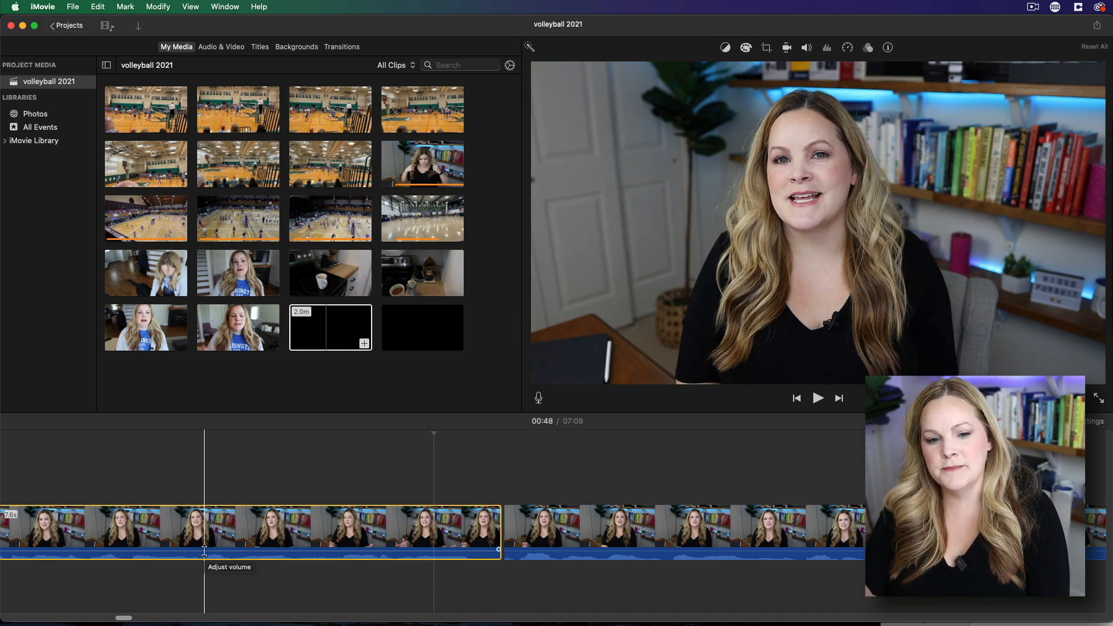
key("space")
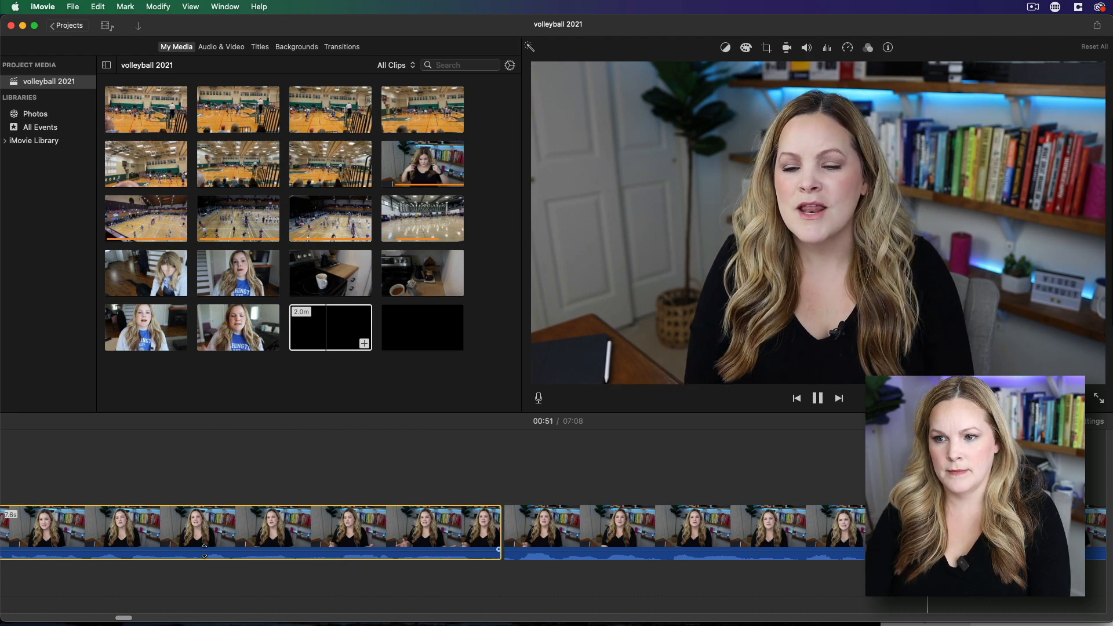
key("space")
Step: Delete the short 4-second talking-head clip that follows the first talking-head clip
key("super+minus")
left_click(625, 535)
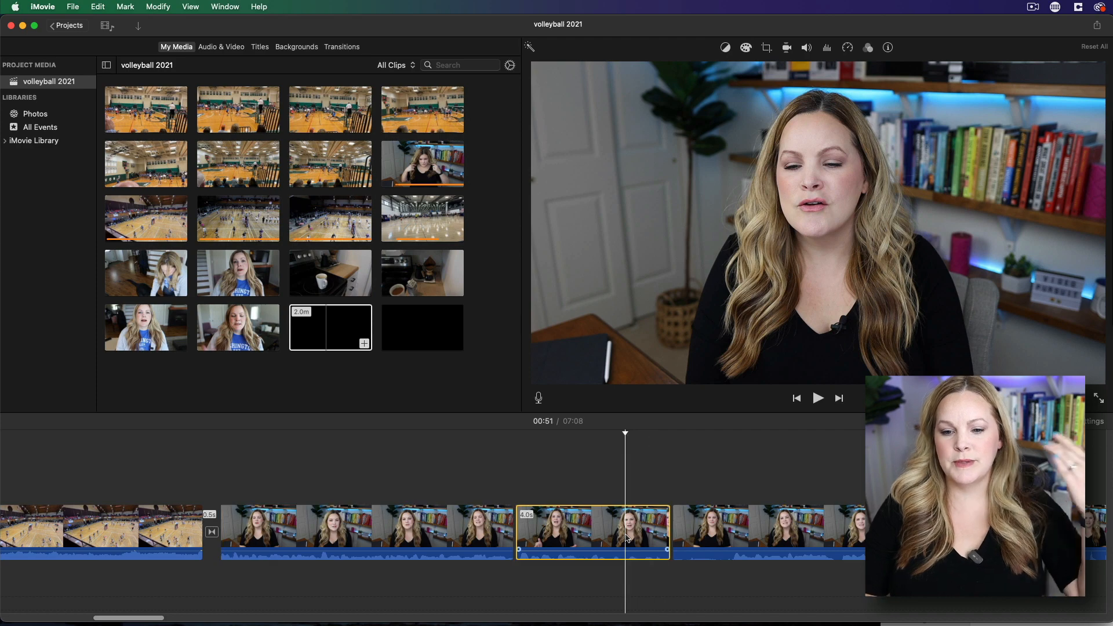
key("Delete")
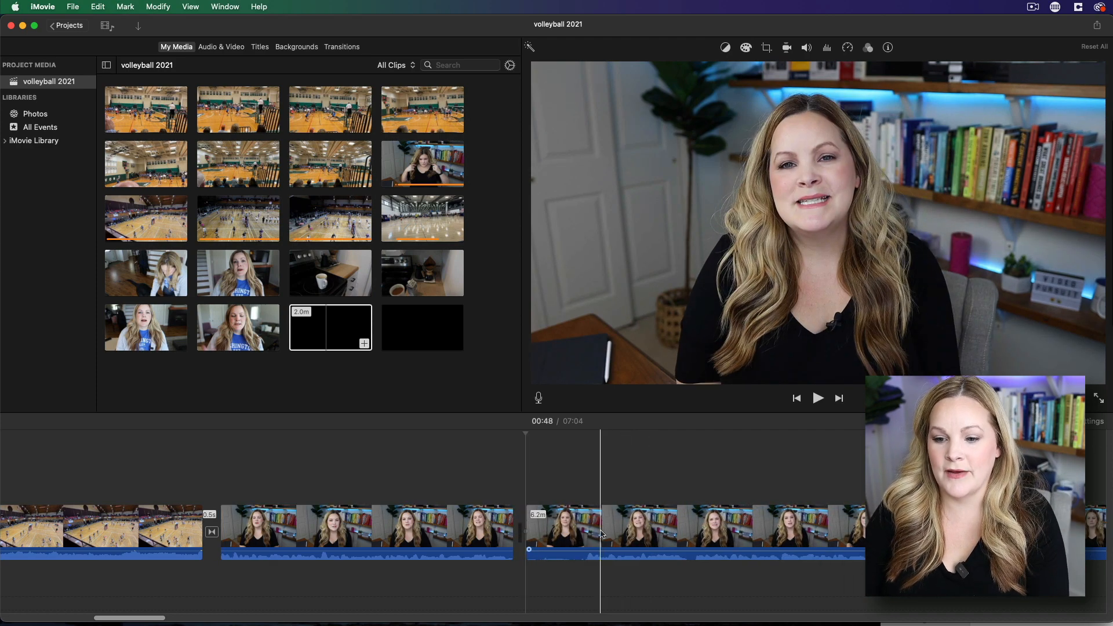
Step: Split the long talking-head clip at 00:55 and remove the piece before the cut
left_click(696, 533)
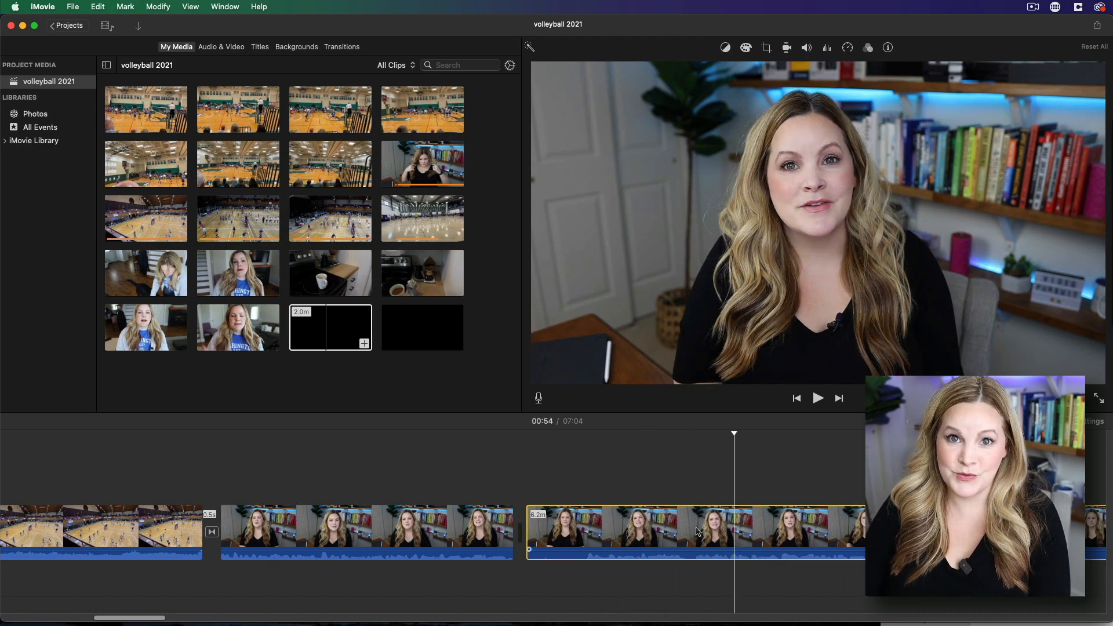
left_click(800, 514)
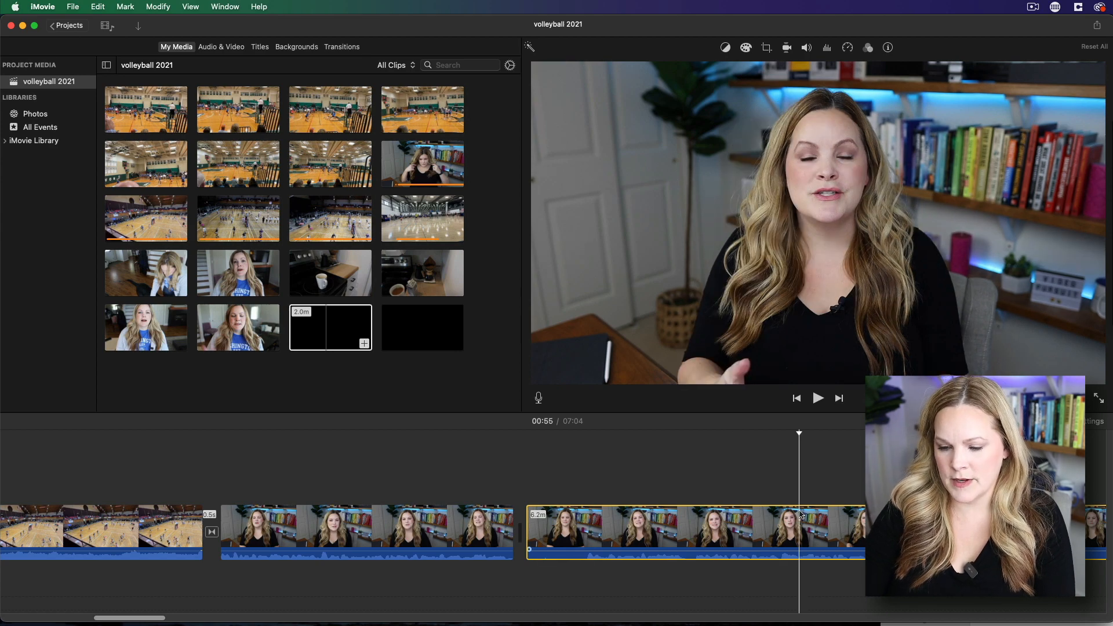
key("super+b")
left_click(774, 524)
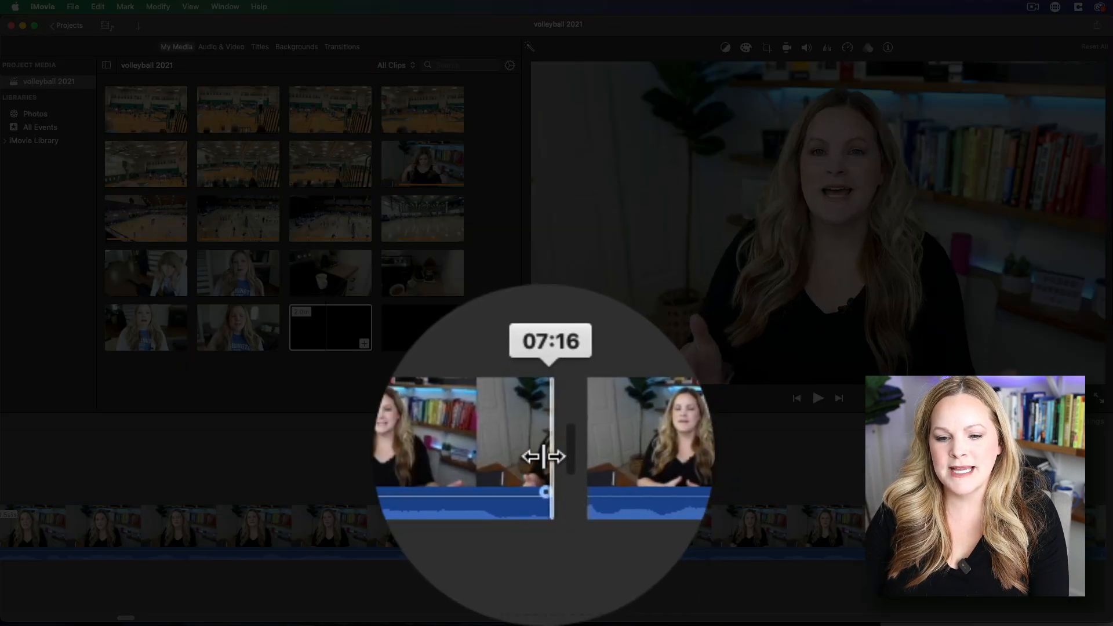
Step: Trim a little off the end of the first talking-head clip and select that clip
left_click_drag(544, 456, 524, 457)
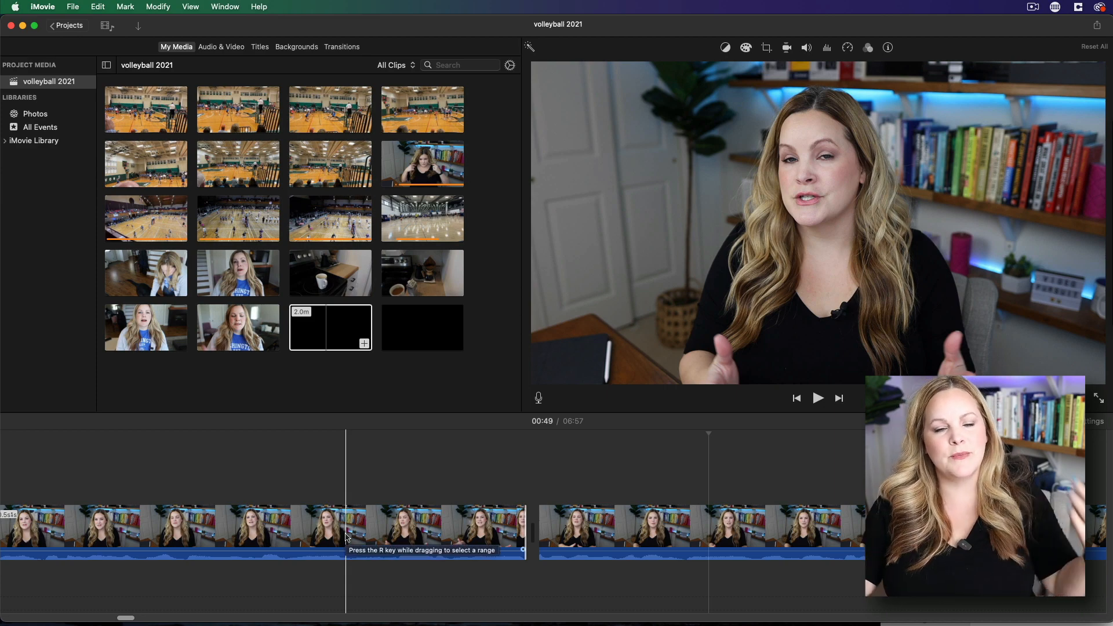
left_click(144, 538)
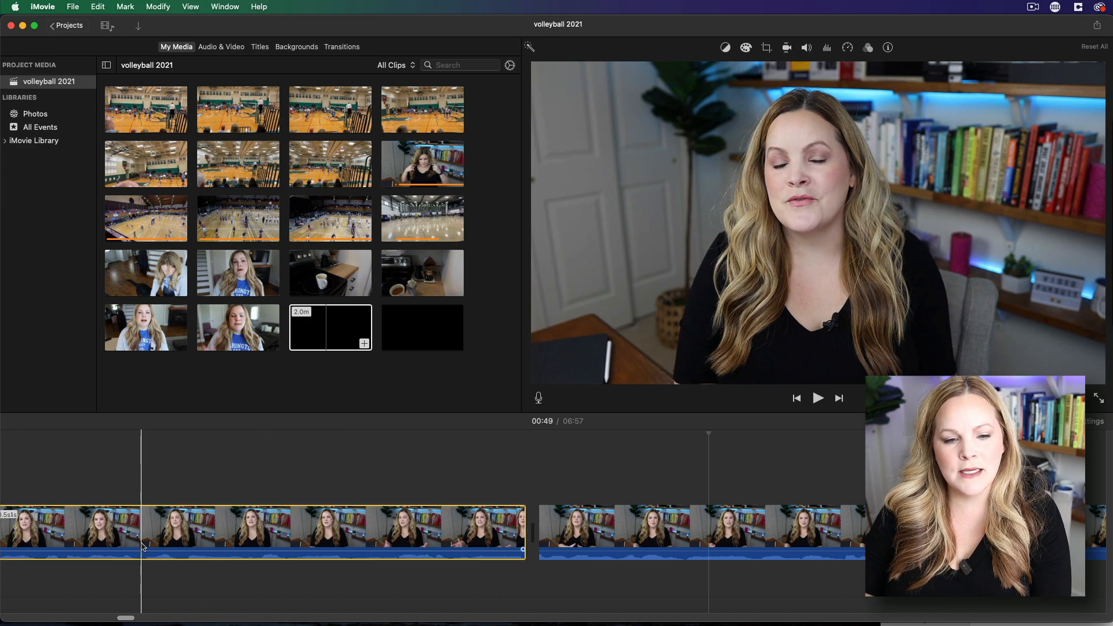
scroll(118, 538, "left", 3)
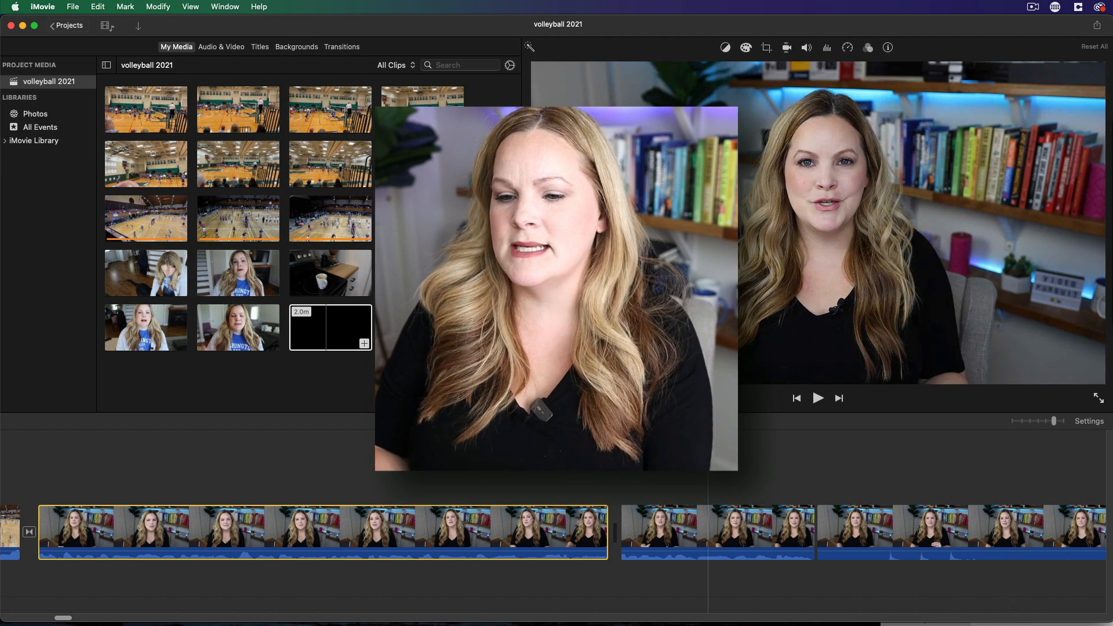
Step: Switch to Finder and add the b-roll screencast file above the first talking-head clip at about 00:46 as a cutaway
key("super+Tab")
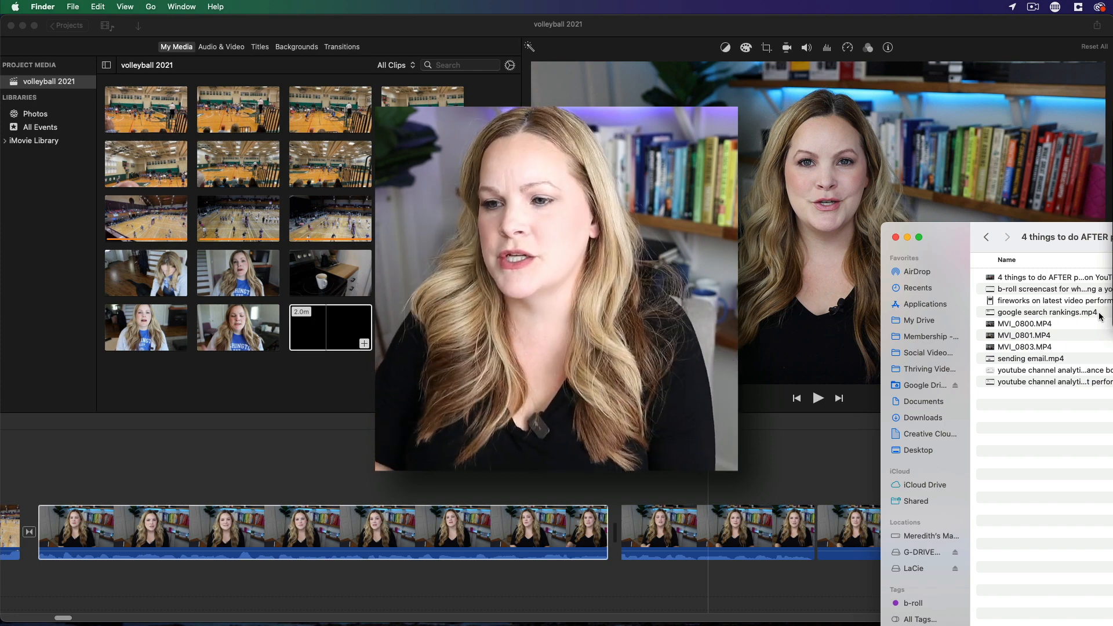
left_click_drag(1039, 292, 475, 480)
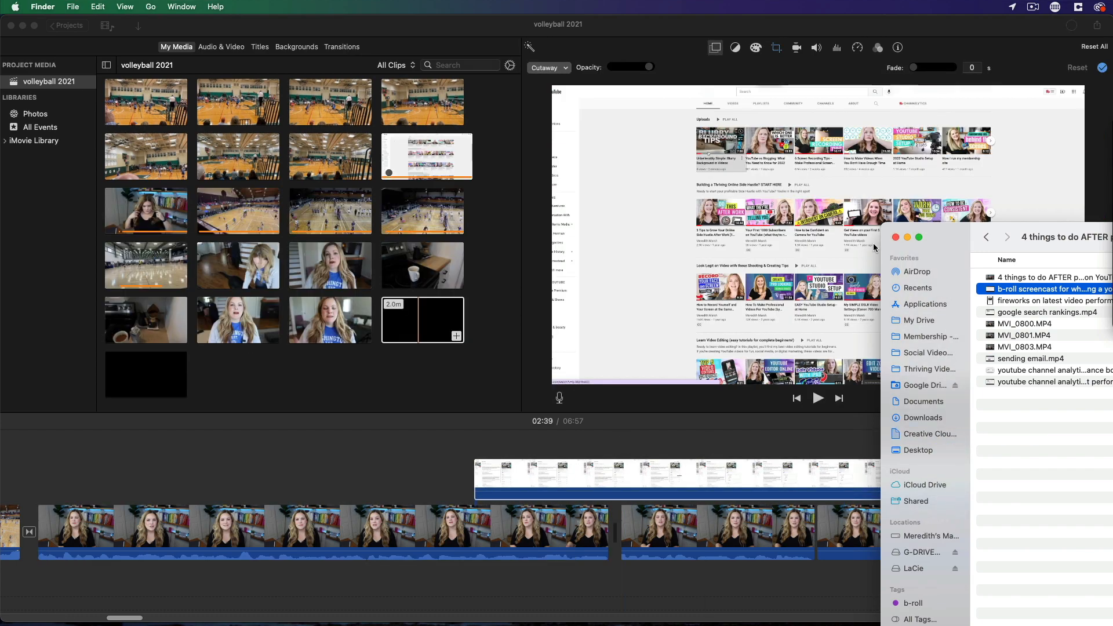
left_click(896, 238)
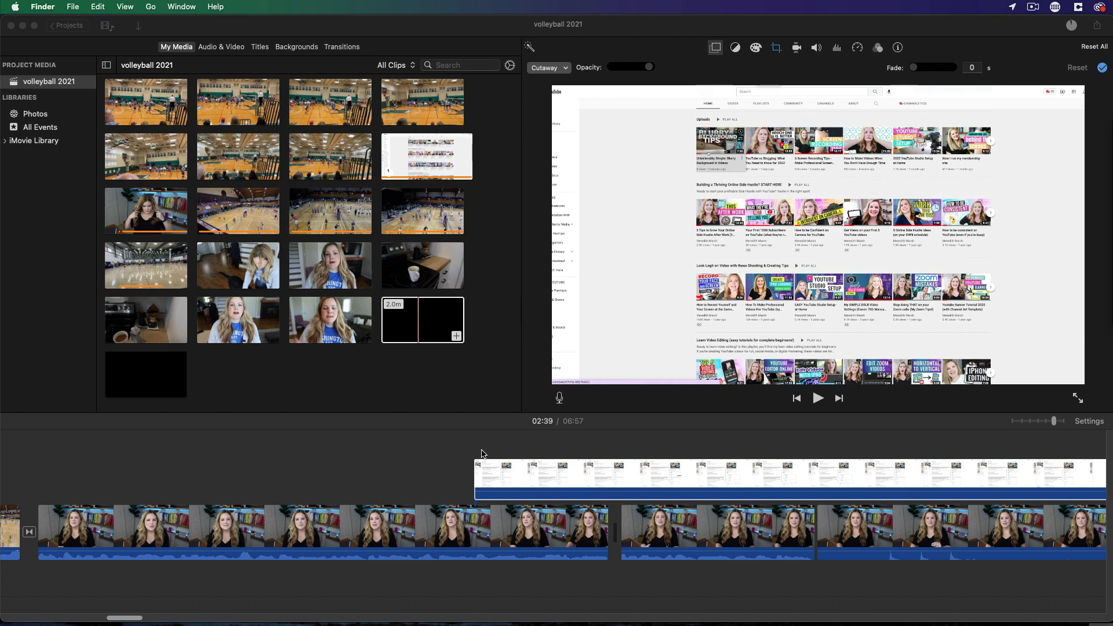
left_click(462, 456)
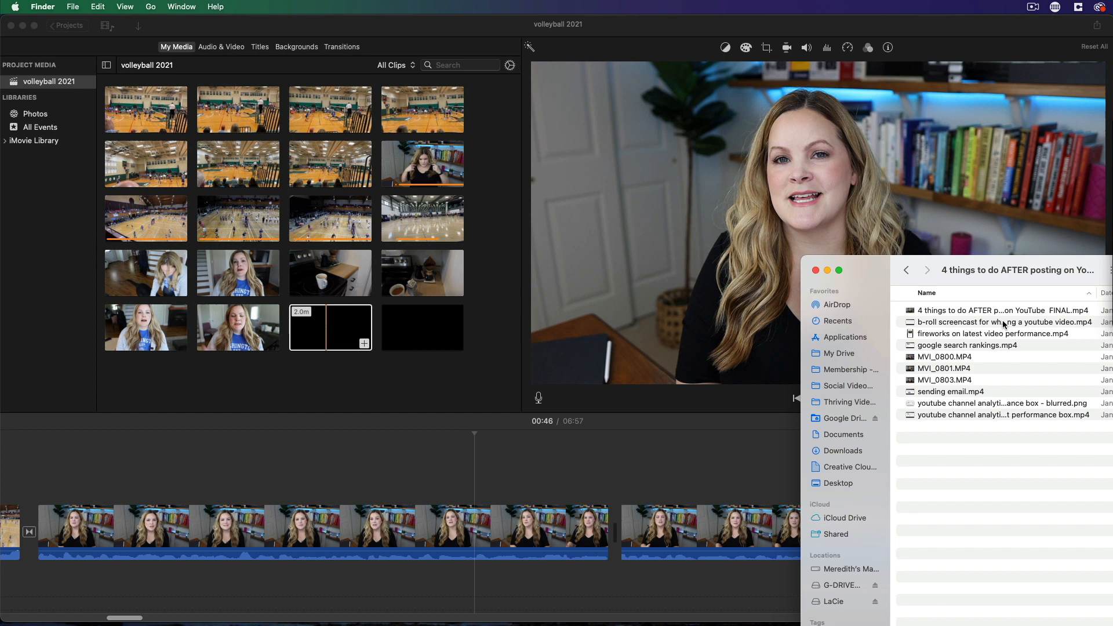
Step: Add the b-roll screencast from Finder as a cutaway over the talking-head footage and remove everything in it after 00:50
left_click_drag(1004, 325, 373, 479)
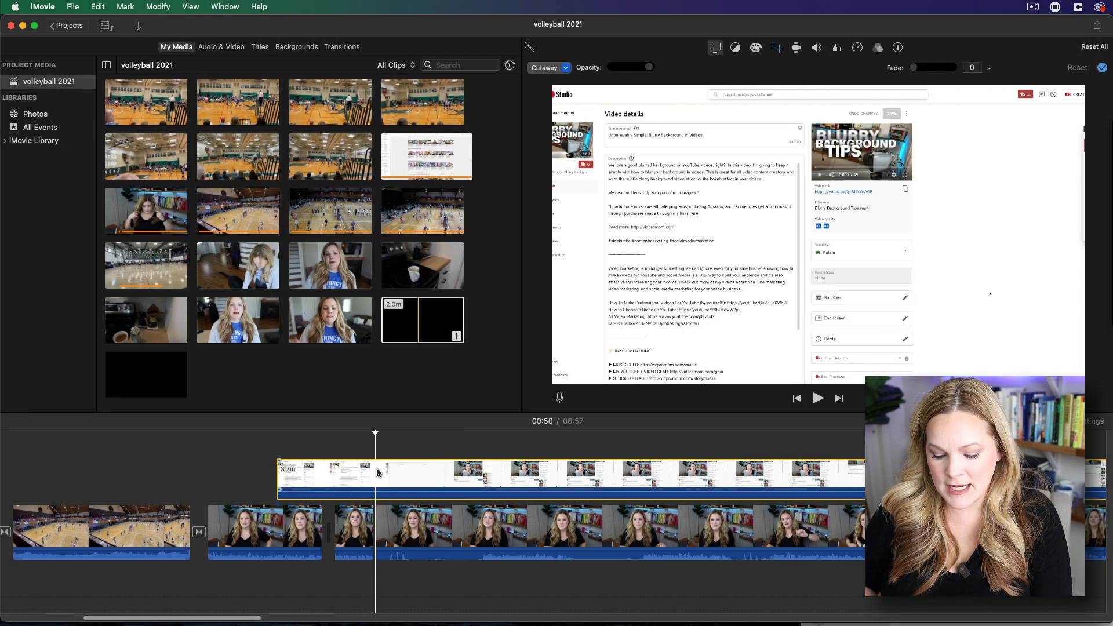
key("super+b")
left_click(407, 473)
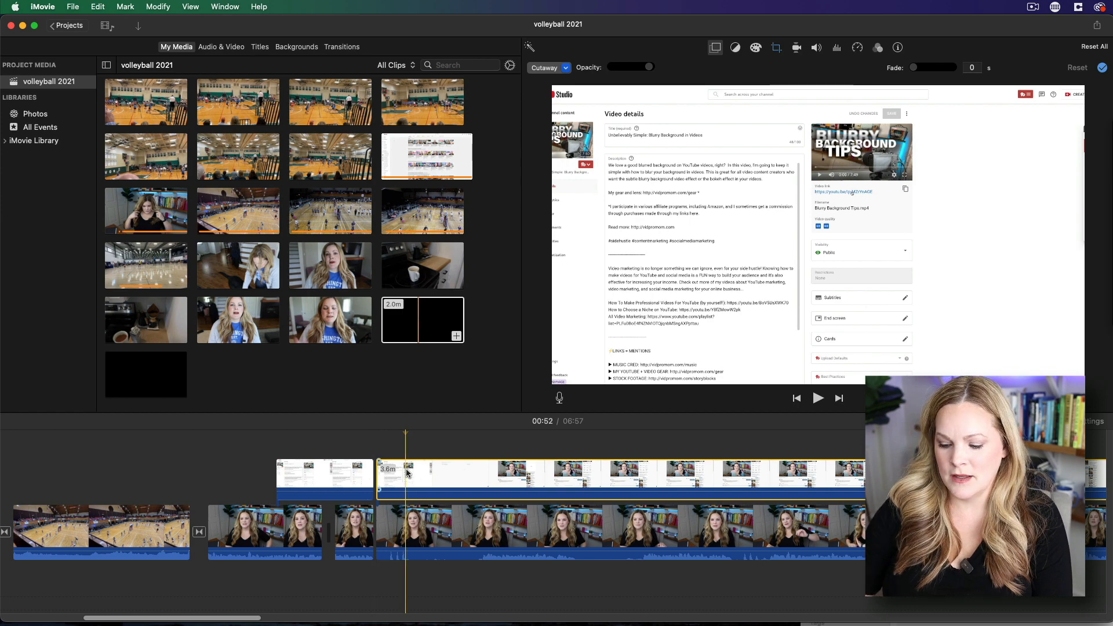
key("Delete")
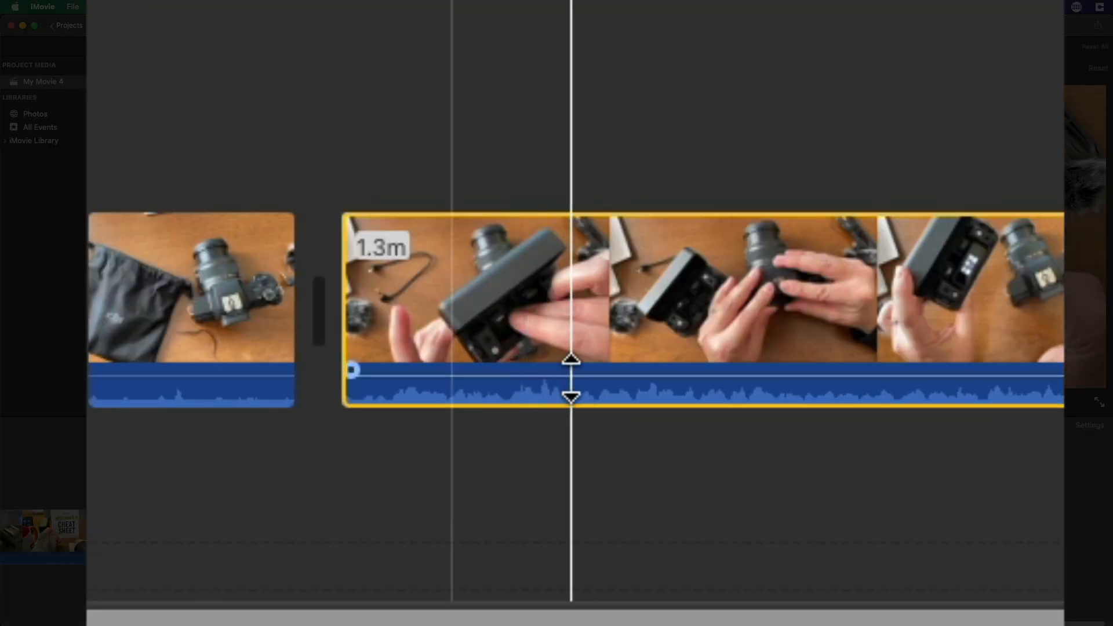
Step: Raise, lower and readjust the audio volume of the selected 1.3-minute microphone clip in My Movie 4
left_click_drag(571, 380, 601, 364)
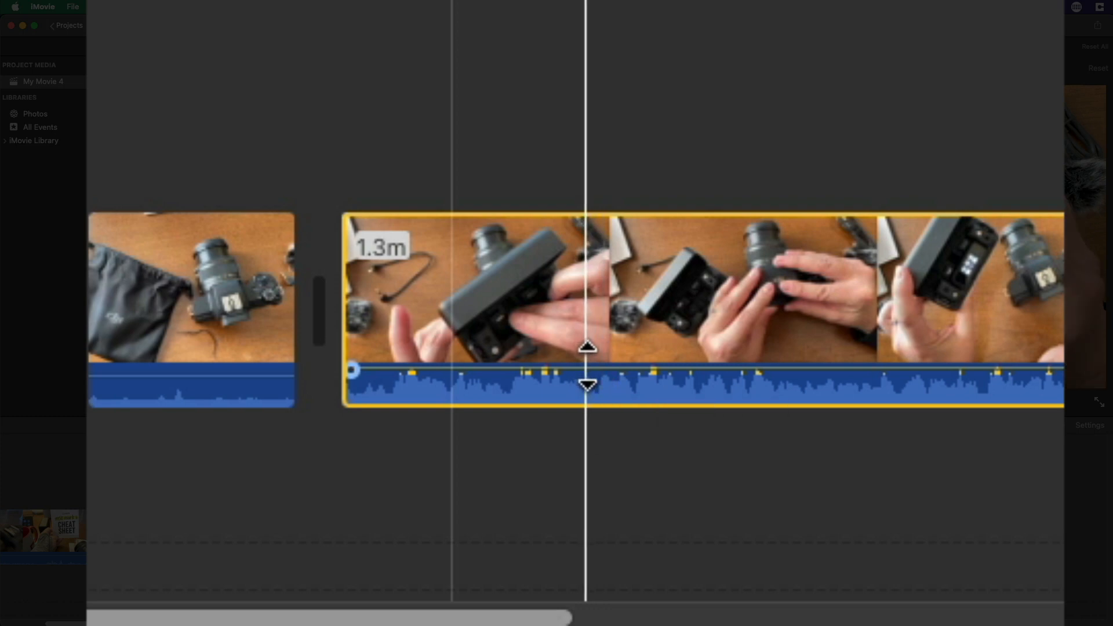
left_click_drag(587, 365, 596, 378)
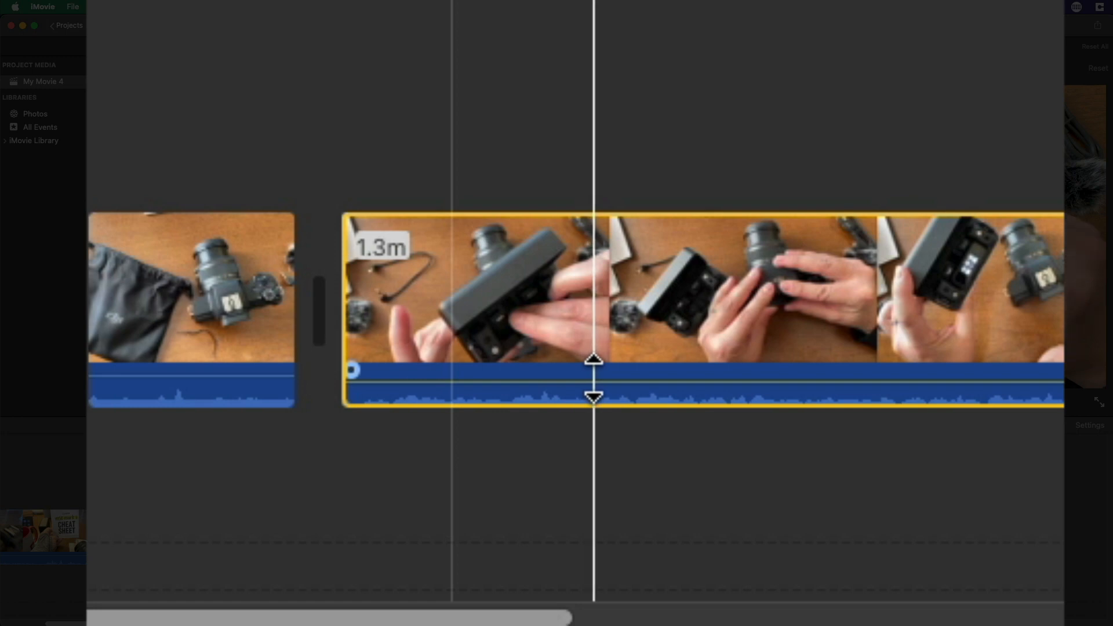
scroll(595, 378, "left", 2)
left_click_drag(595, 376, 596, 366)
Step: Add a long audio fade-in to the start of the 1.3-minute microphone clip
scroll(382, 416, "right", 3)
scroll(382, 415, "right", 4)
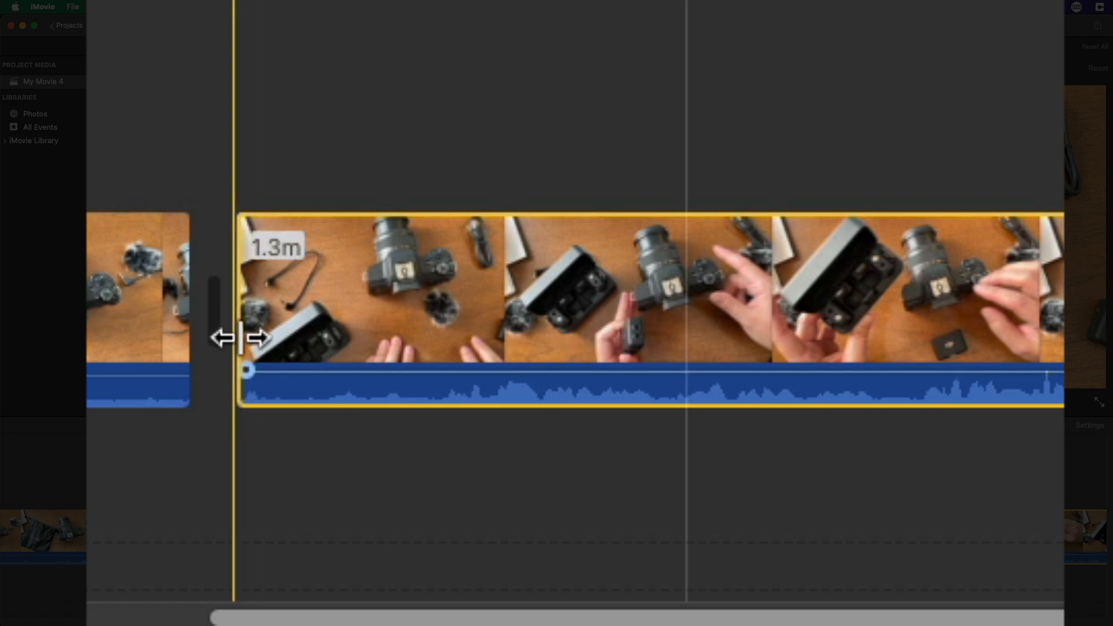
mouse_move(236, 326)
left_mouse_down()
mouse_move(331, 322)
mouse_move(241, 337)
left_mouse_up()
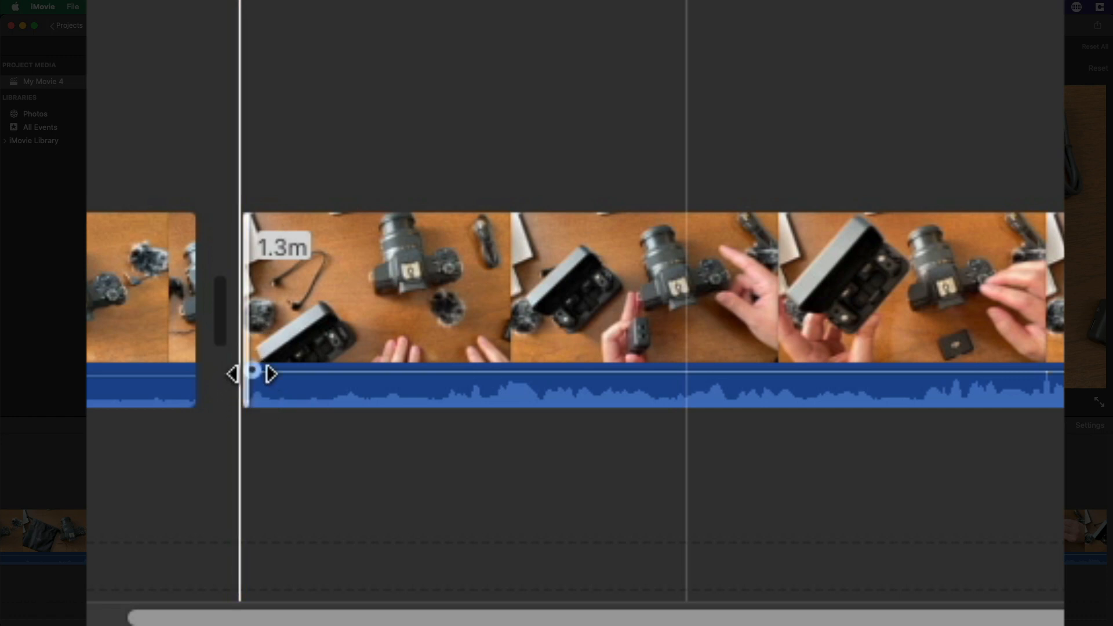
left_click_drag(251, 372, 633, 370)
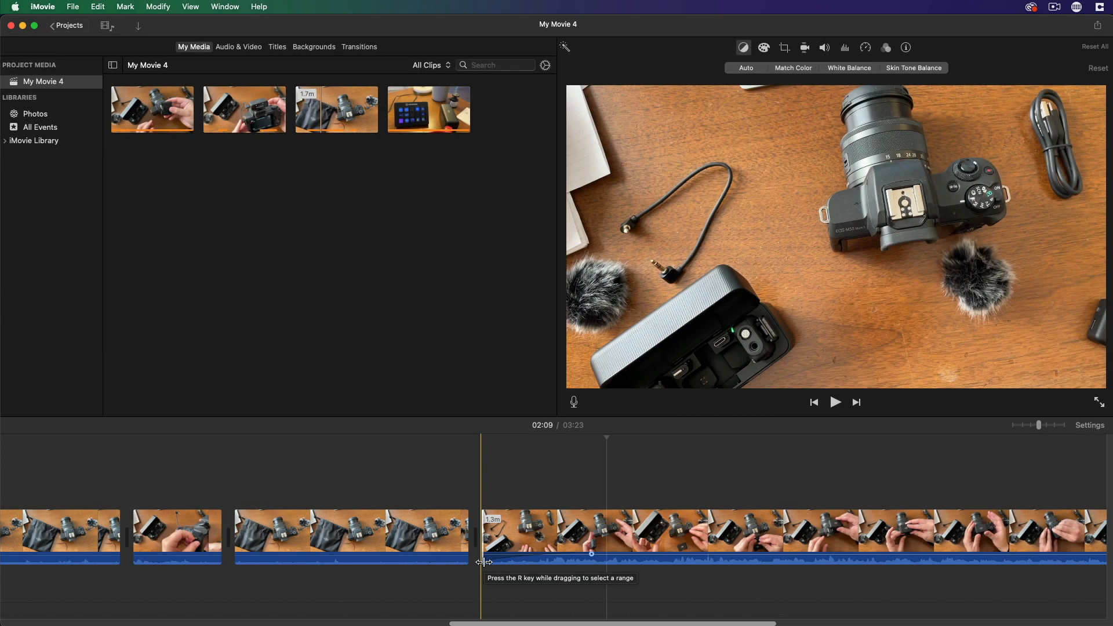
Step: Add an audio fade-out at the end of the 1.3-minute clip, extending it to about 27 seconds before shortening it
scroll(484, 561, "right", 15)
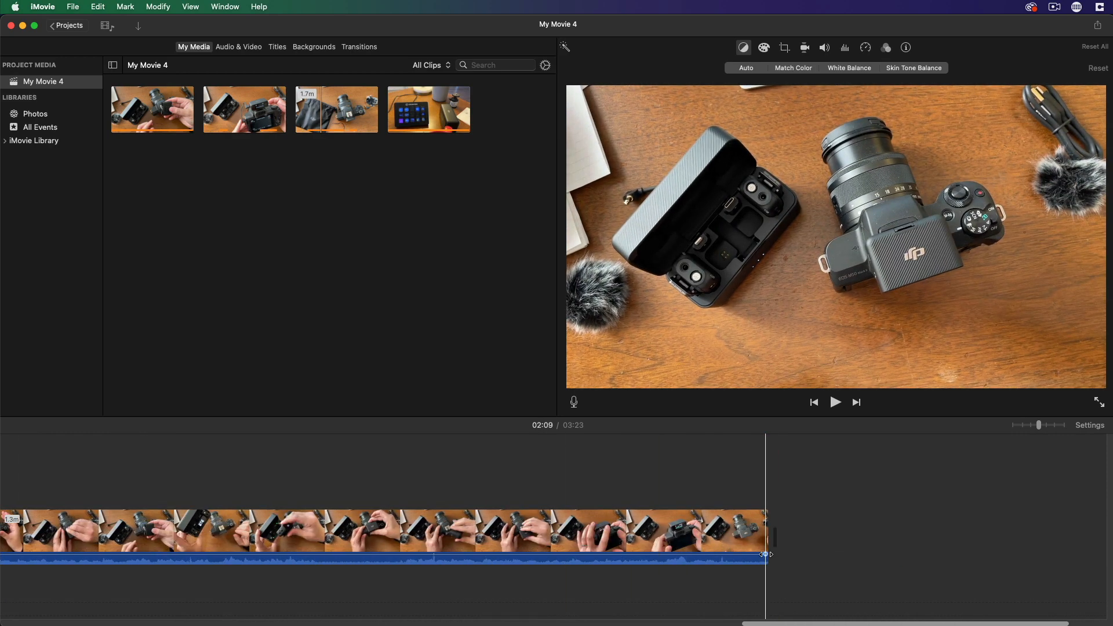
left_click_drag(765, 555, 422, 555)
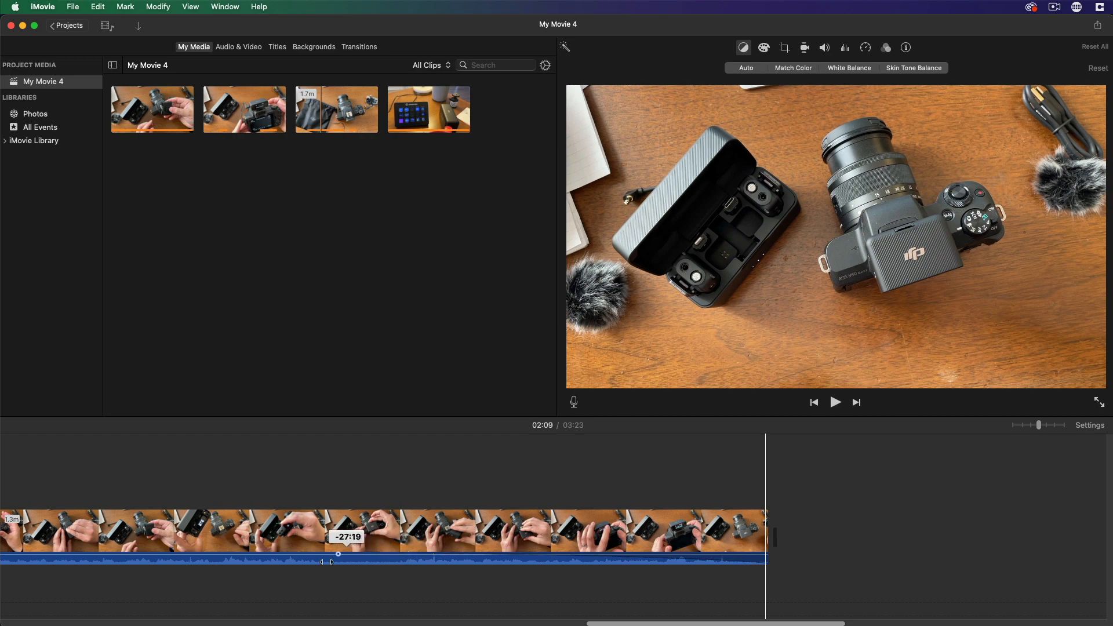
left_click_drag(331, 561, 750, 569)
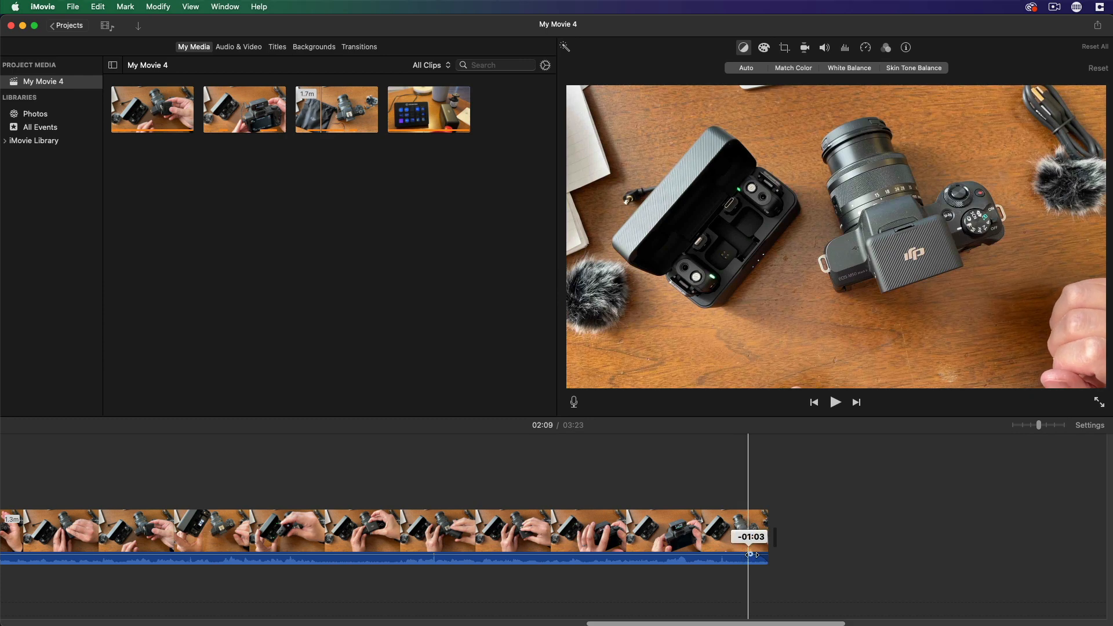
Step: Select the 1.3-minute clip and add four volume keyframes to its audio line, two on each side of the section to adjust
scroll(717, 559, "left", 5)
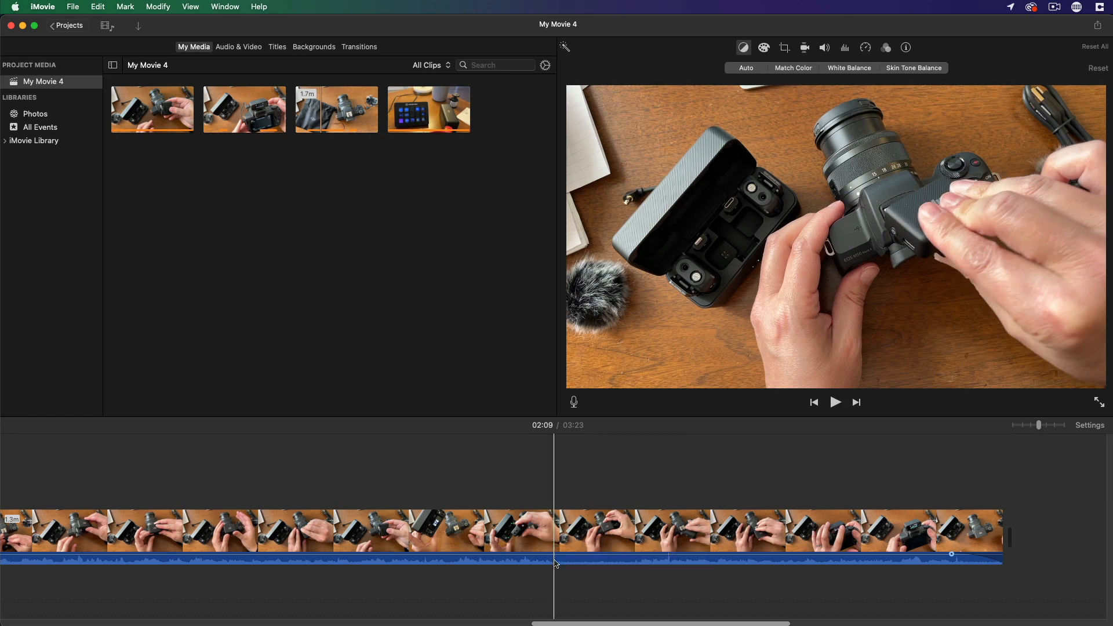
left_click(557, 565)
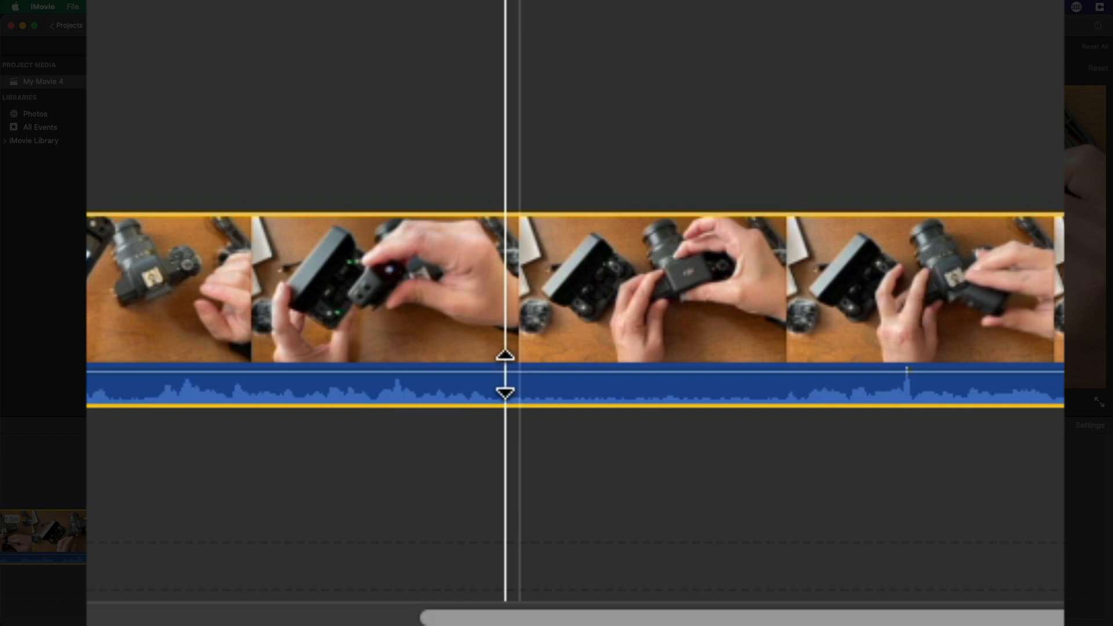
left_click(505, 371, "alt")
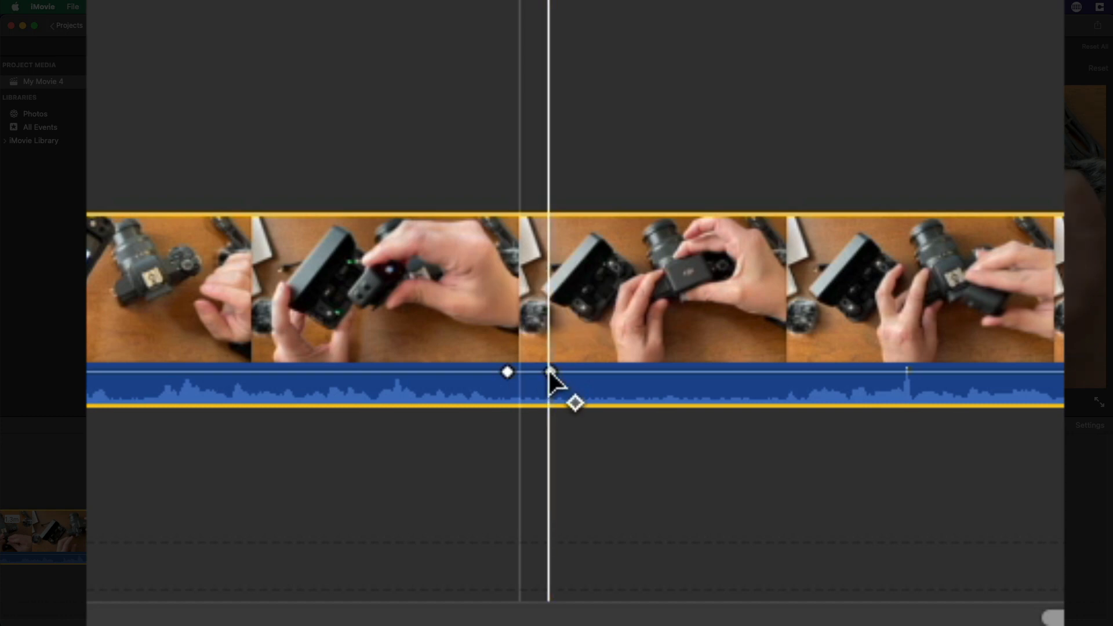
left_click(550, 372, "alt")
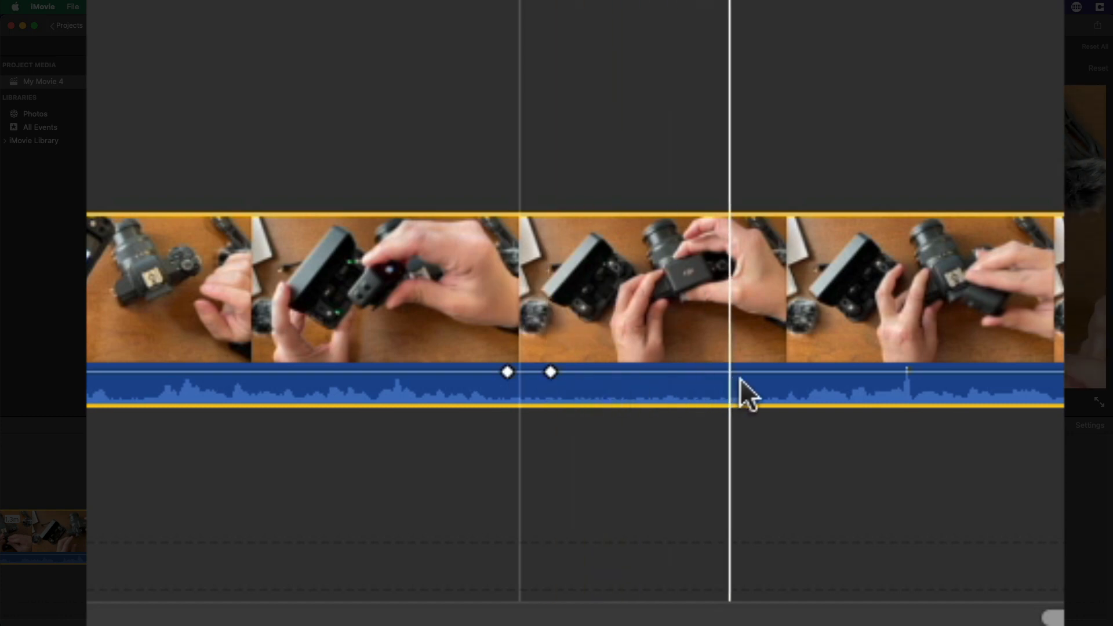
left_click(772, 371, "alt")
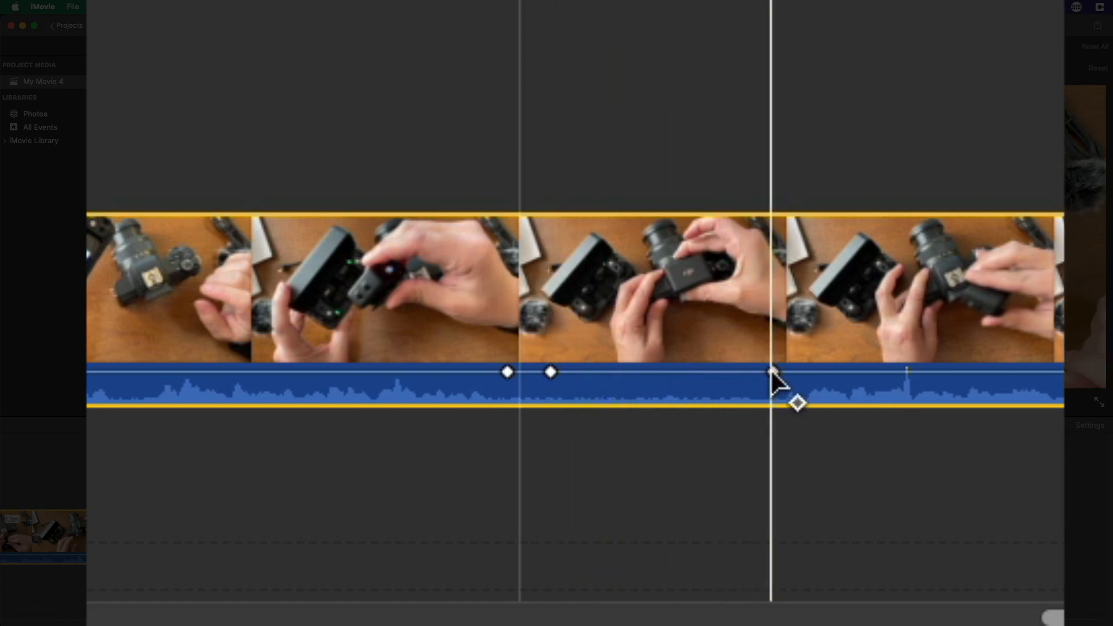
left_click(811, 371, "alt")
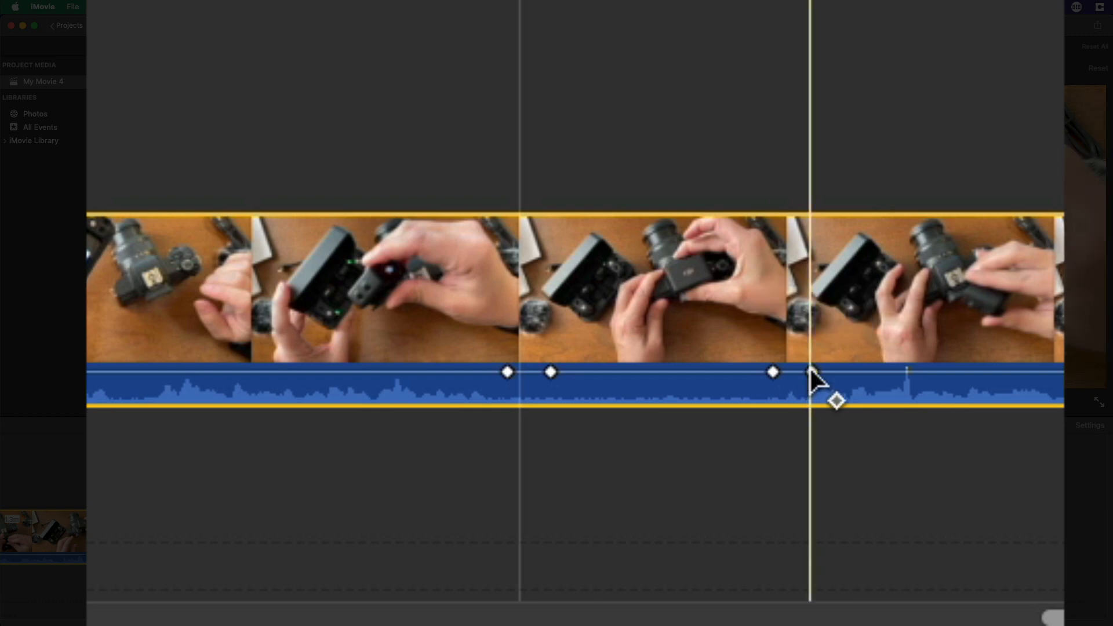
Step: Select the two inner volume keyframes and move them together to change the audio level between them
left_click(551, 371)
left_click(773, 372)
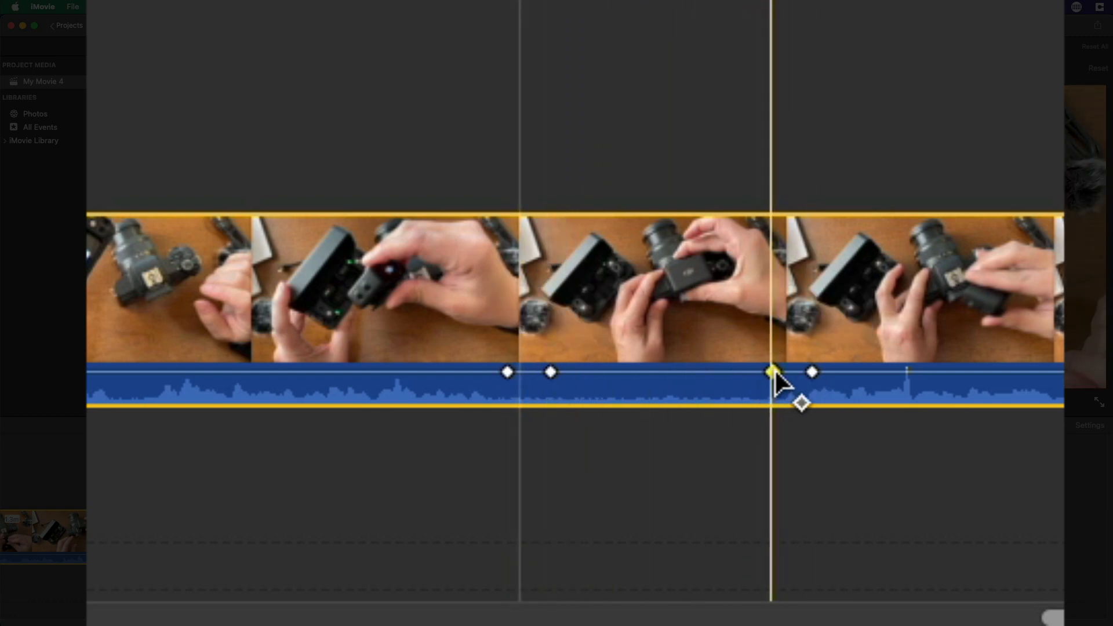
mouse_move(551, 372)
left_mouse_down()
mouse_move(551, 396)
mouse_move(551, 371)
left_mouse_up()
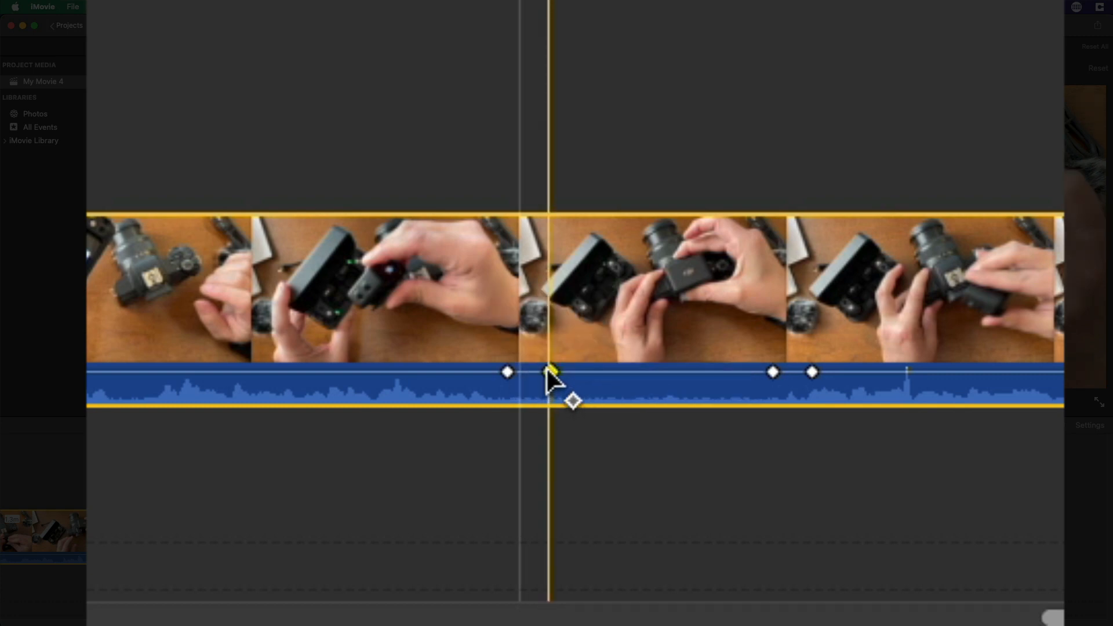
left_click(773, 371, "alt")
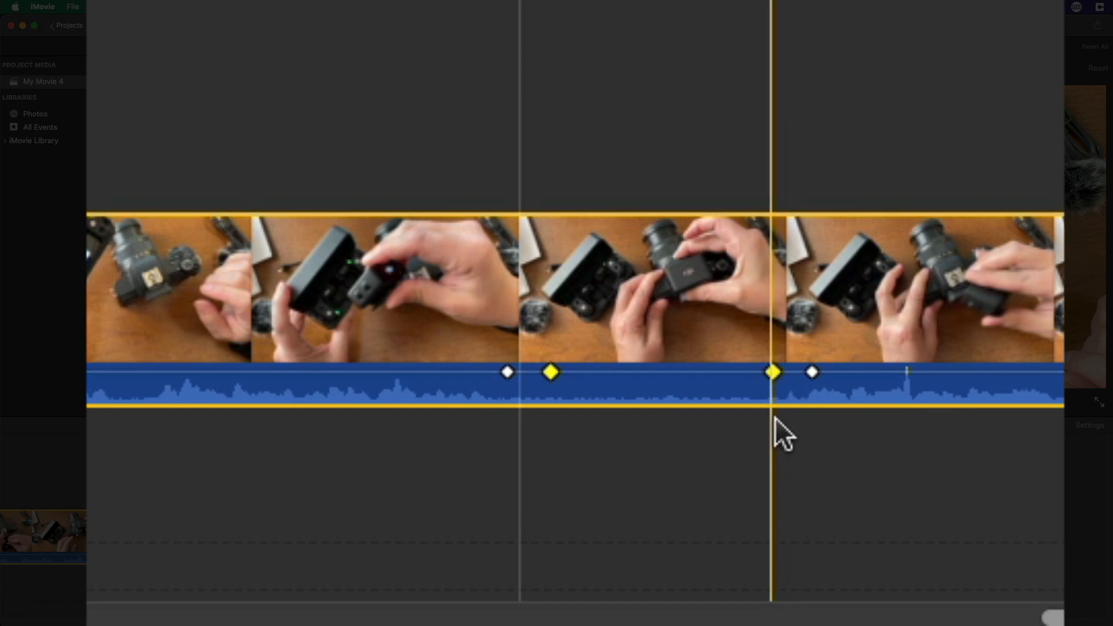
mouse_move(772, 371)
left_mouse_down()
mouse_move(772, 391)
mouse_move(765, 351)
left_mouse_up()
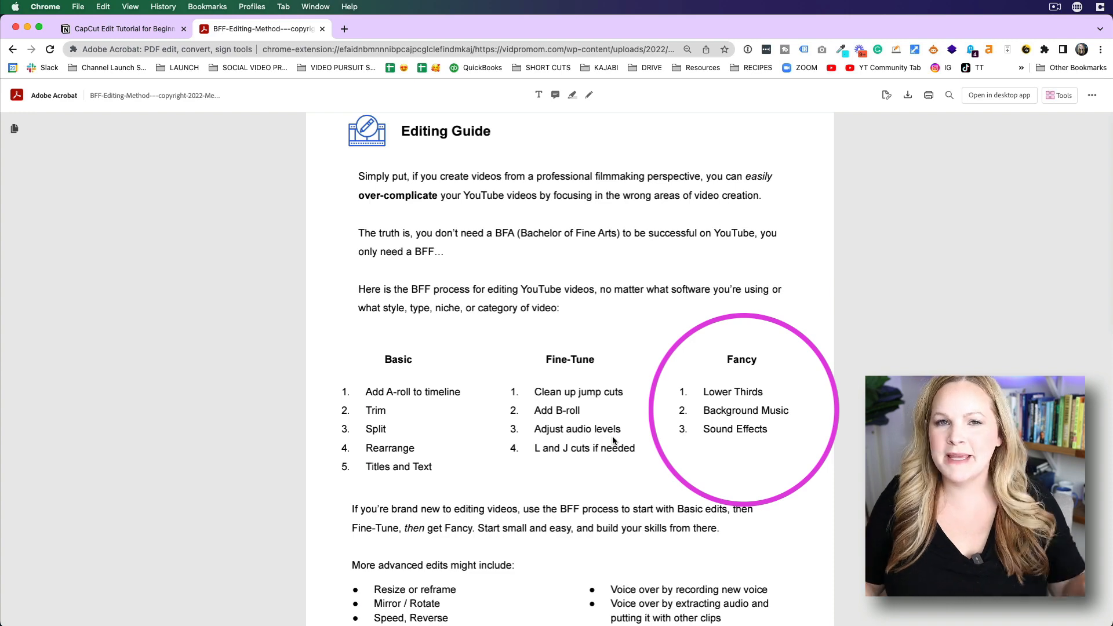
Step: Minimize the PDF editing guide and return to the talking-head footage in the volleyball 2021 timeline
left_click(27, 28)
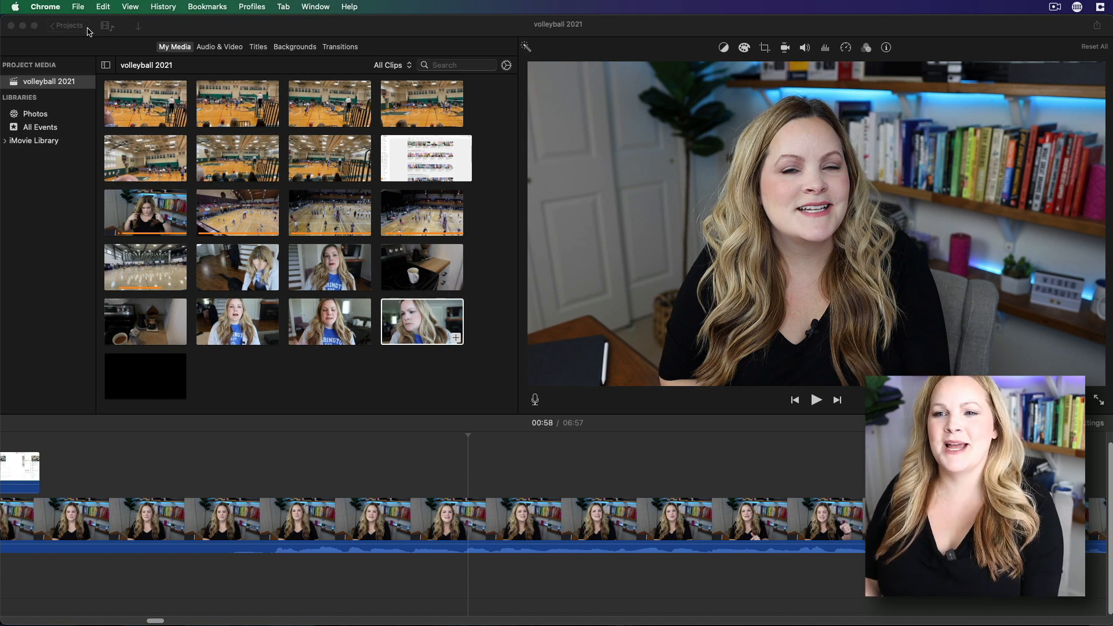
left_click(611, 516)
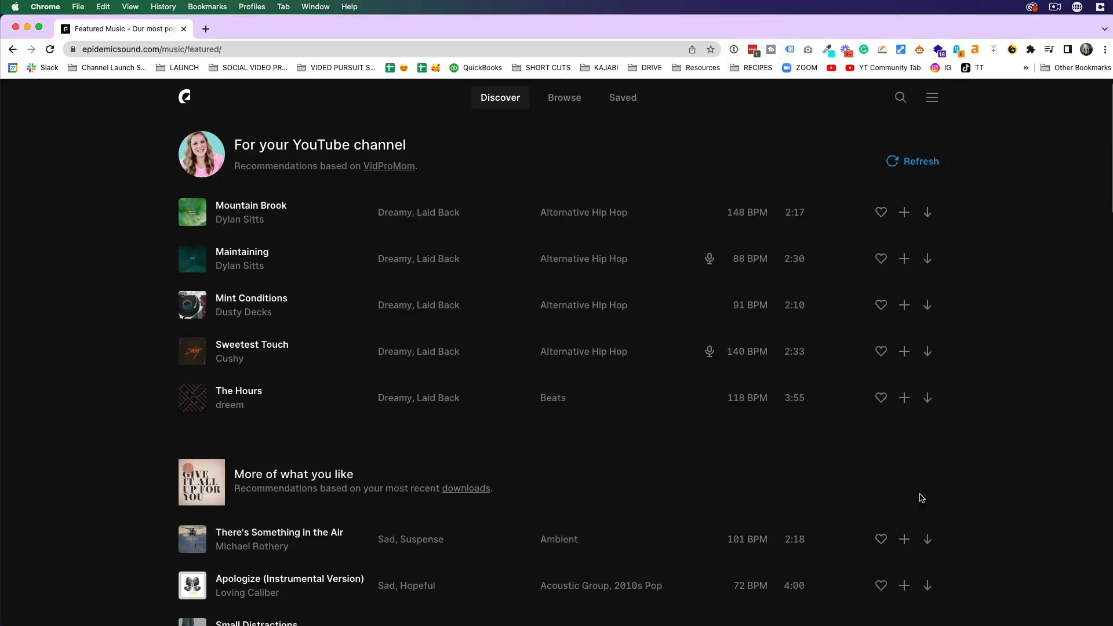
Step: Look through the featured tracks, playlists and themes and the Creator's Picks playlists on Epidemic Sound
scroll(922, 499, "down", 9)
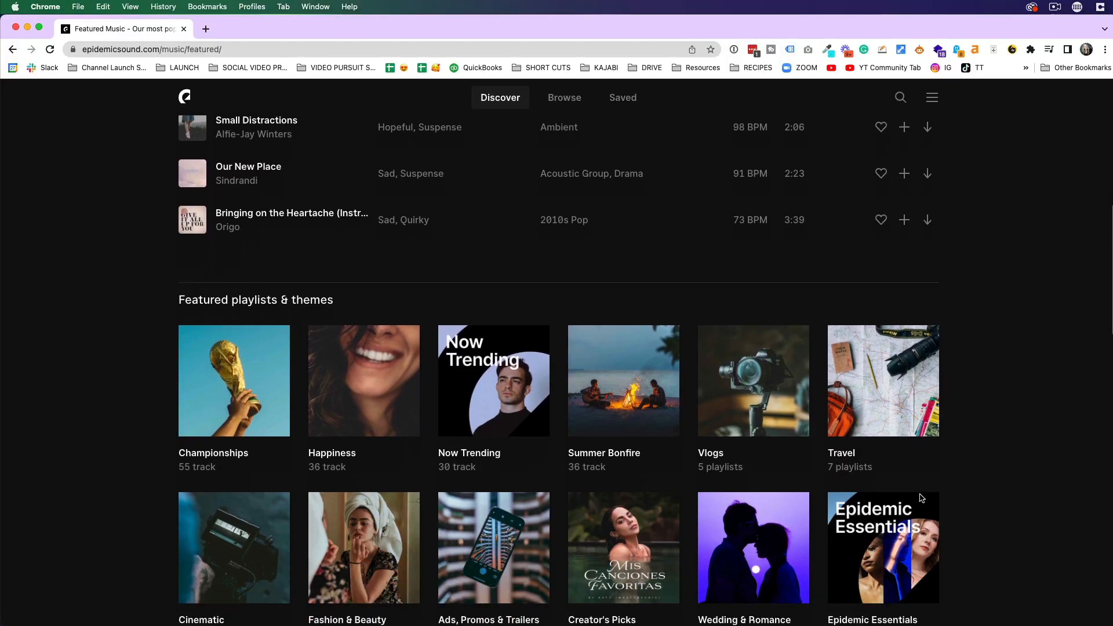
scroll(922, 498, "down", 5)
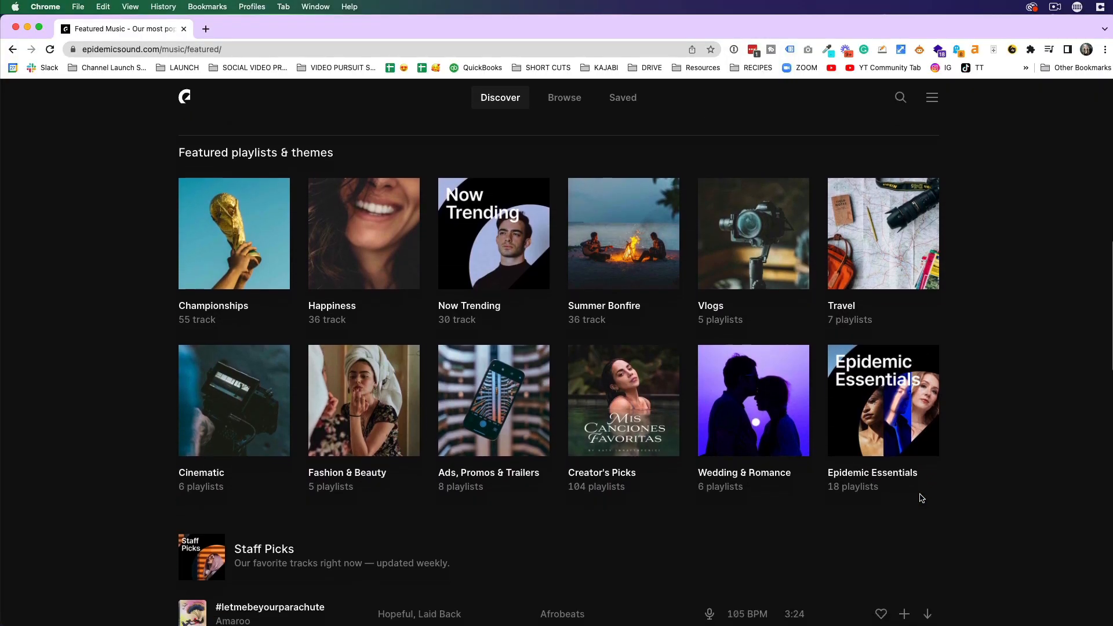
scroll(922, 498, "down", 5)
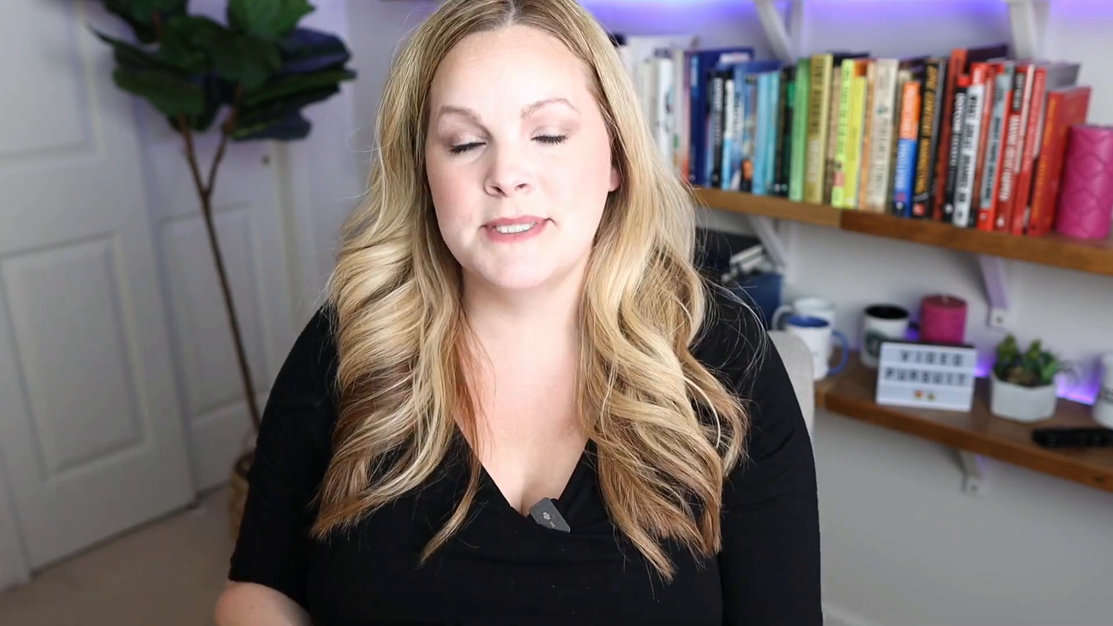
scroll(634, 273, "down", 3)
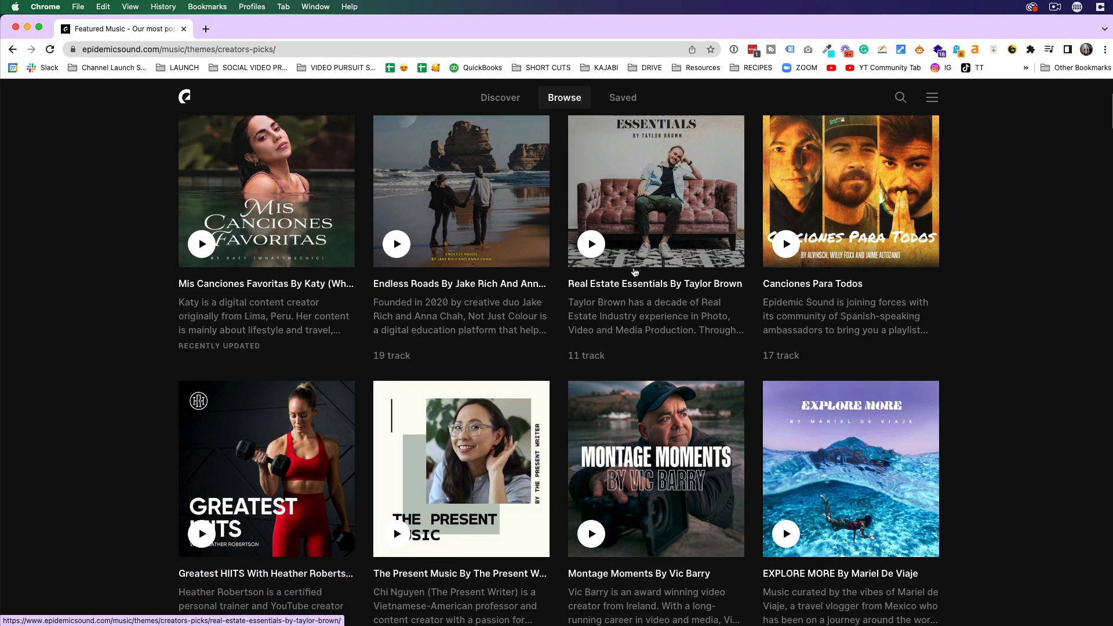
scroll(635, 273, "down", 3)
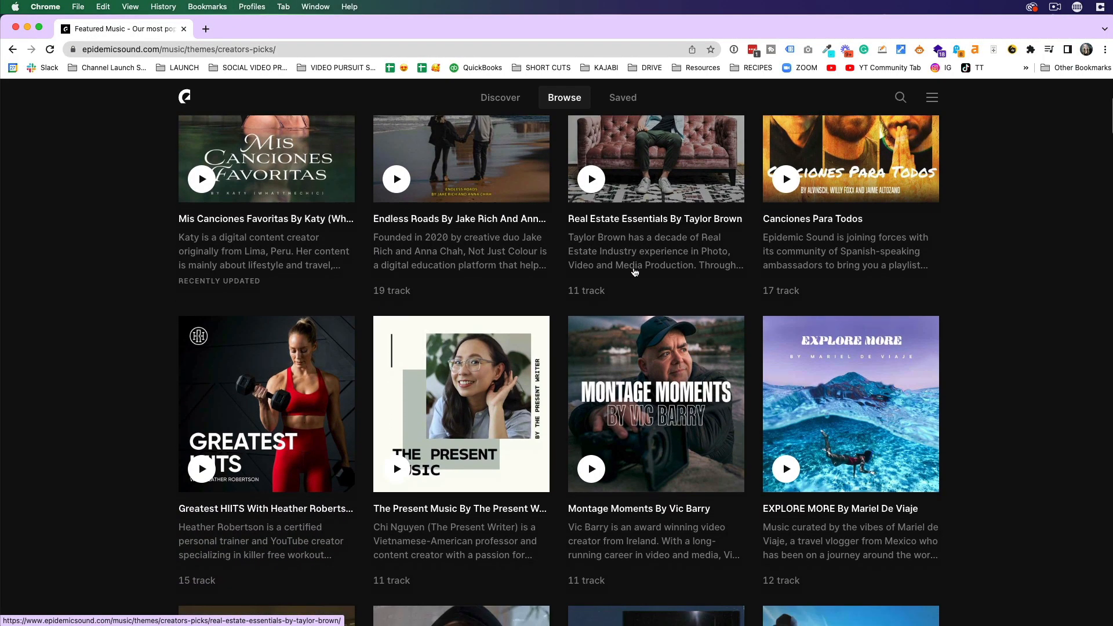
scroll(635, 273, "down", 7)
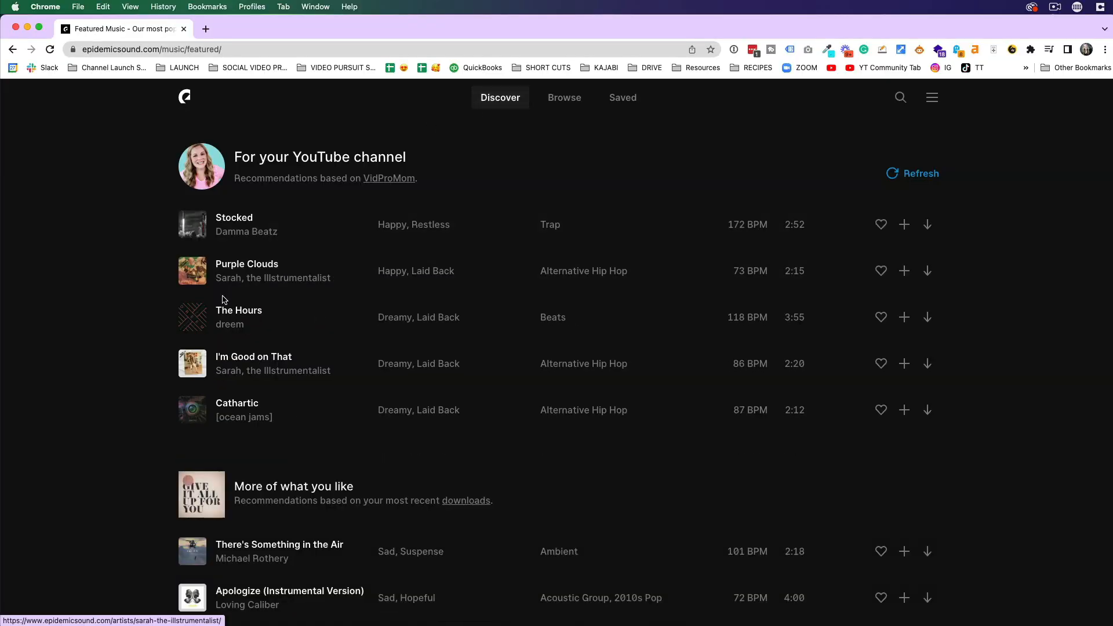
Step: Preview the track "The Hours" in the YouTube channel recommendations and pause it
left_click(193, 319)
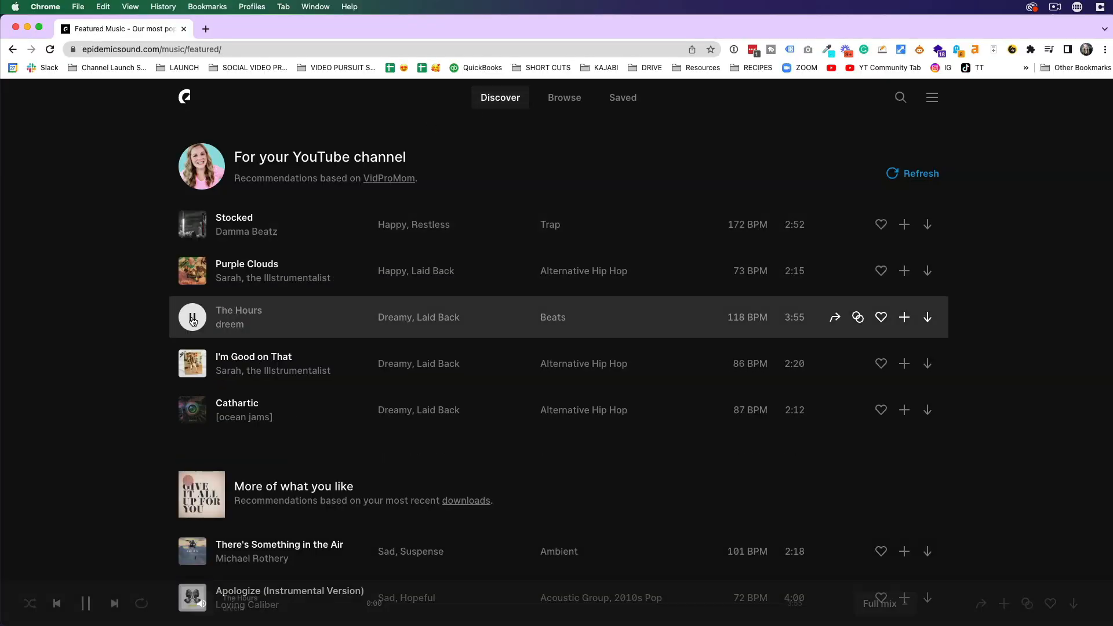
left_click(193, 318)
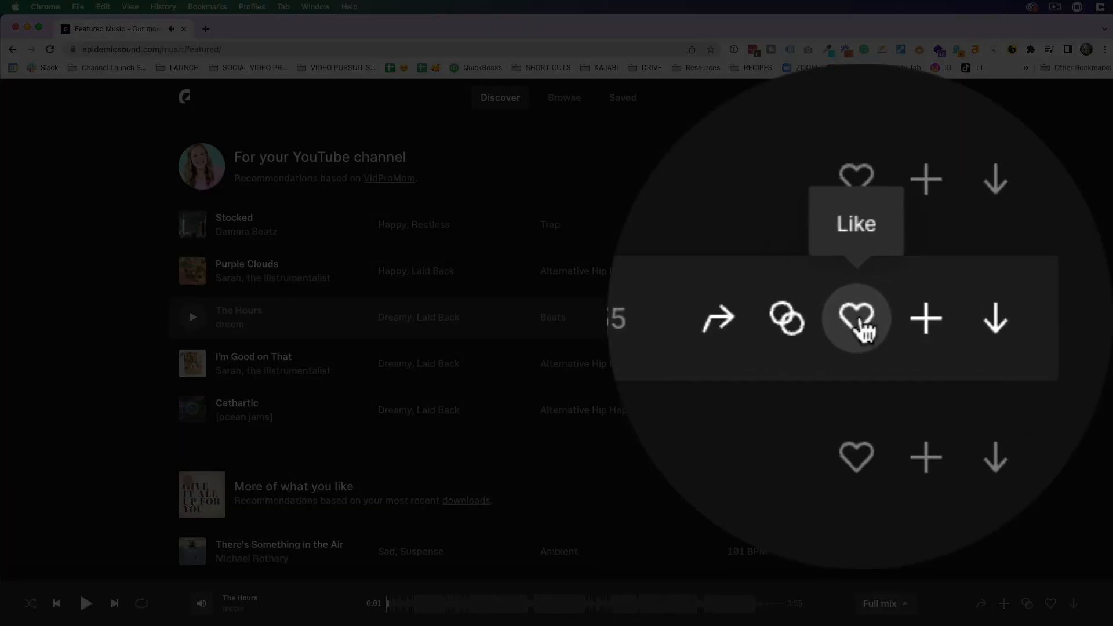
Step: Like "The Hours" and, from its list of similar tracks, like "Your Natural Habitat"
left_click(881, 318)
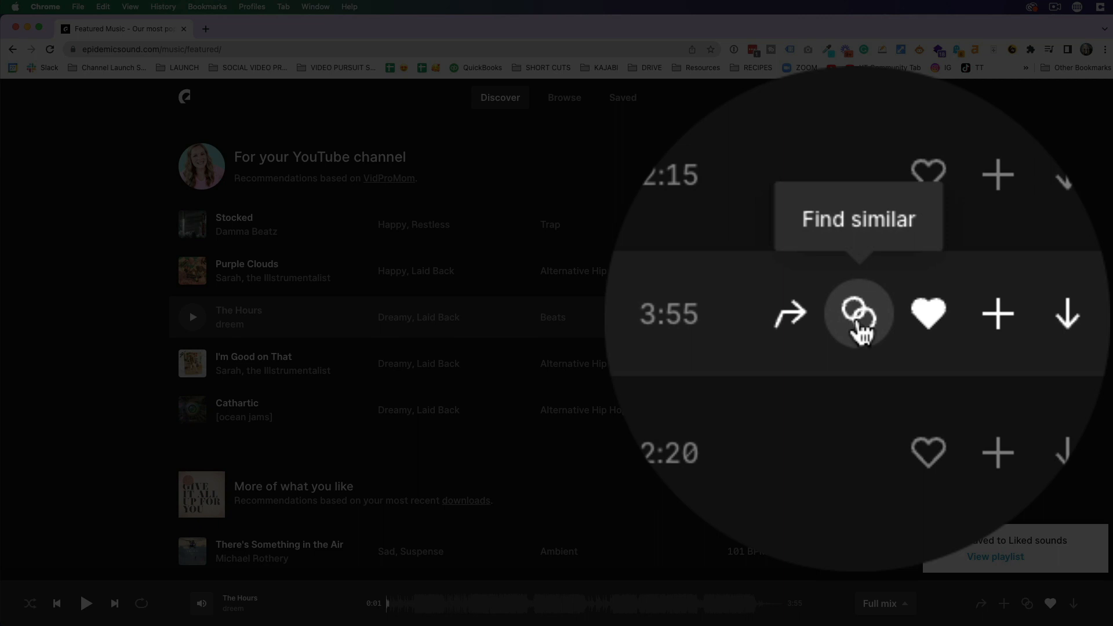
left_click(858, 320)
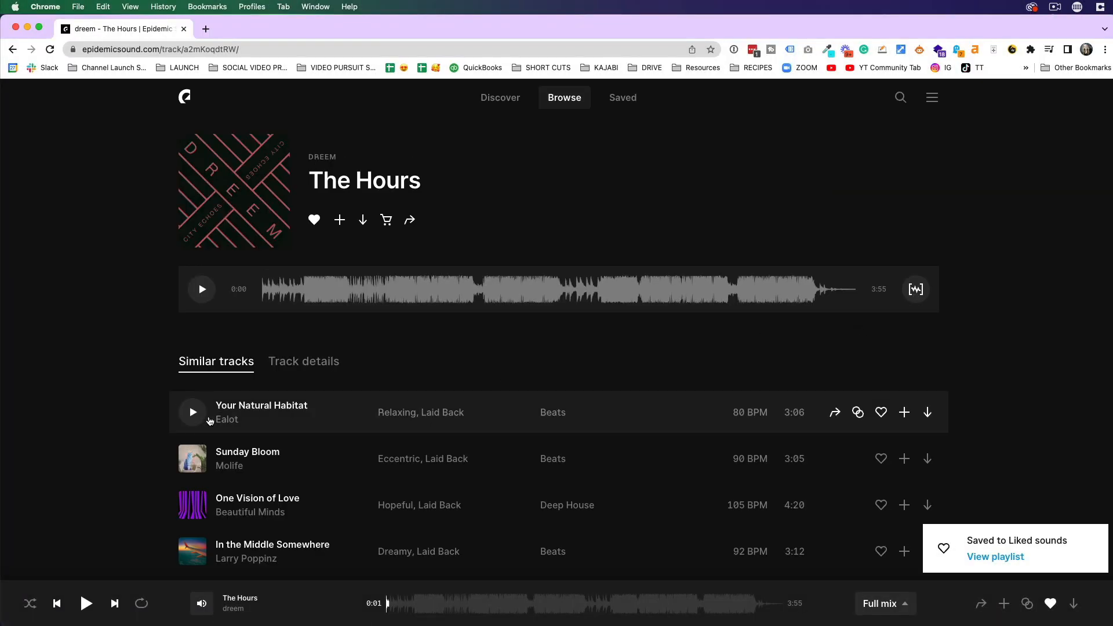
scroll(150, 428, "down", 1)
scroll(150, 428, "down", 2)
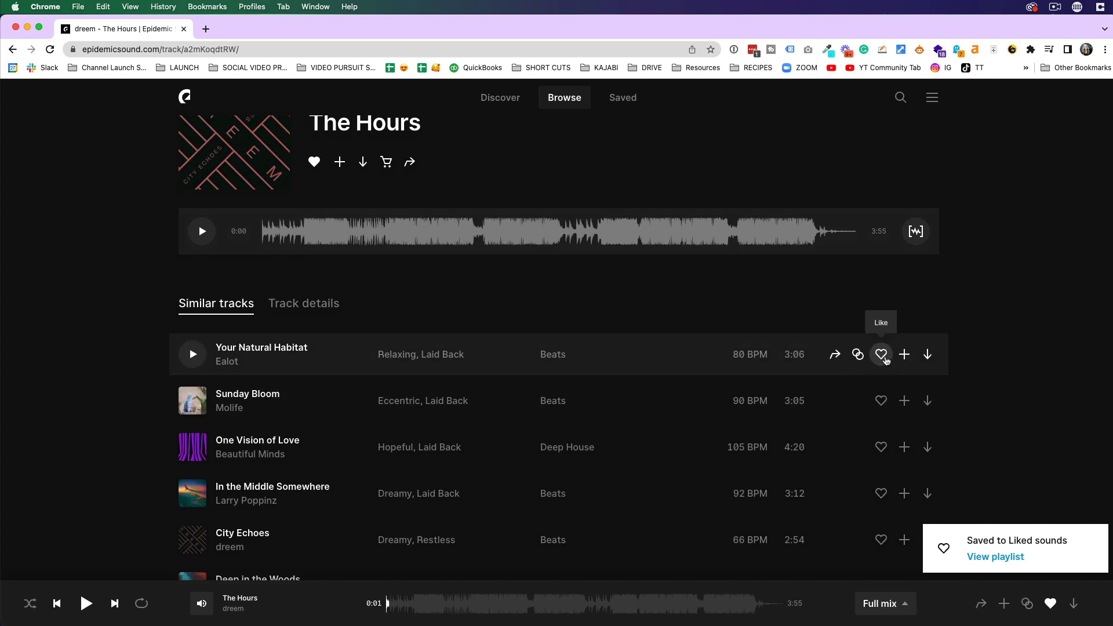
left_click(882, 354)
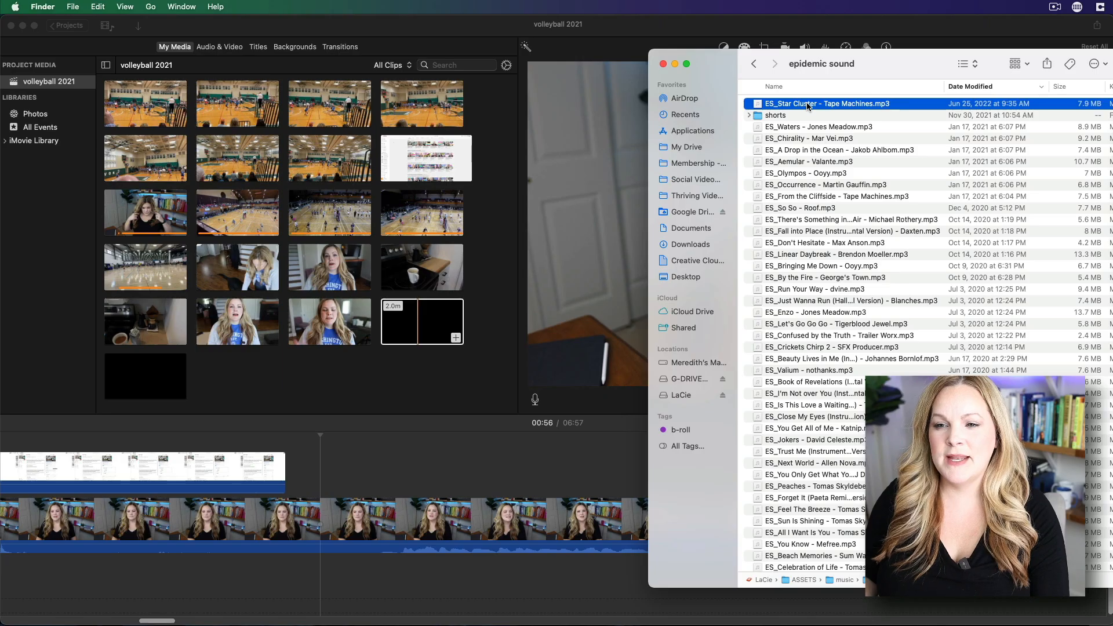
Step: From the epidemic sound folder in Finder, add ES_Star Cluster - Tape Machines.mp3 beneath the talking-head clip in the iMovie timeline
left_click_drag(823, 103, 313, 580)
left_click(350, 574)
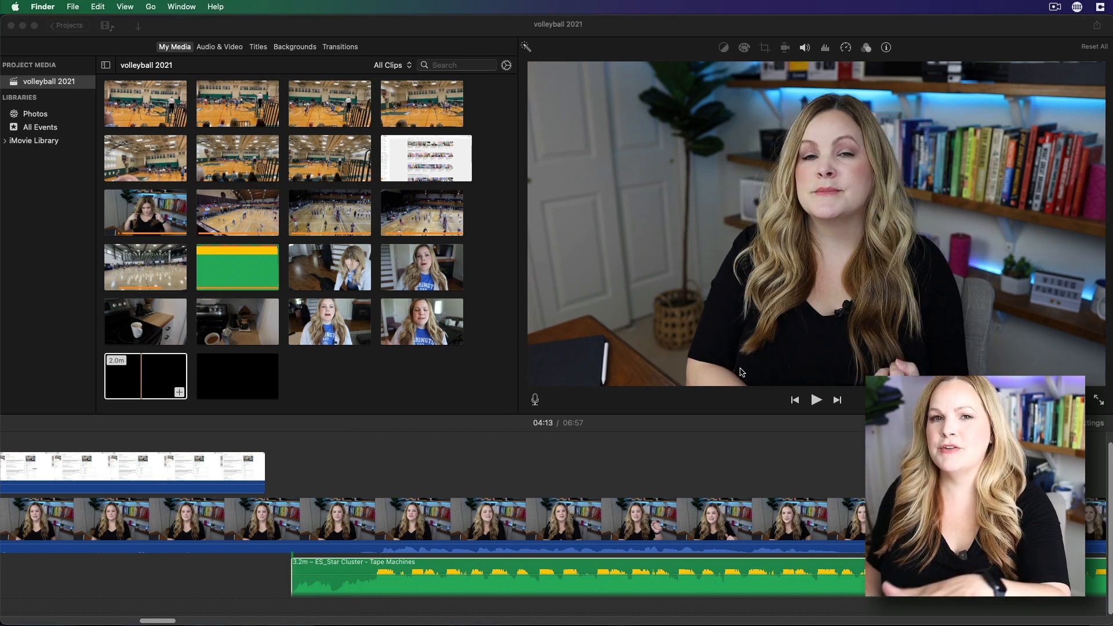
Step: Bring the Finder window back into view and look through the sound effects in the sfx folder
left_click_drag(1112, 58, 825, 46)
scroll(796, 98, "up", 5)
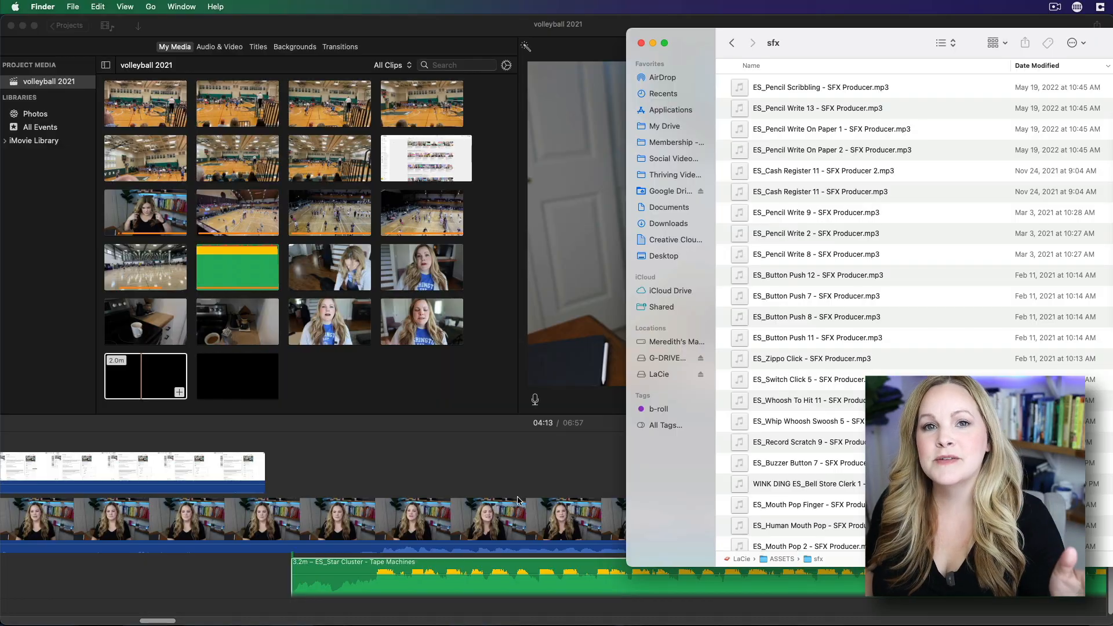
scroll(793, 471, "down", 5)
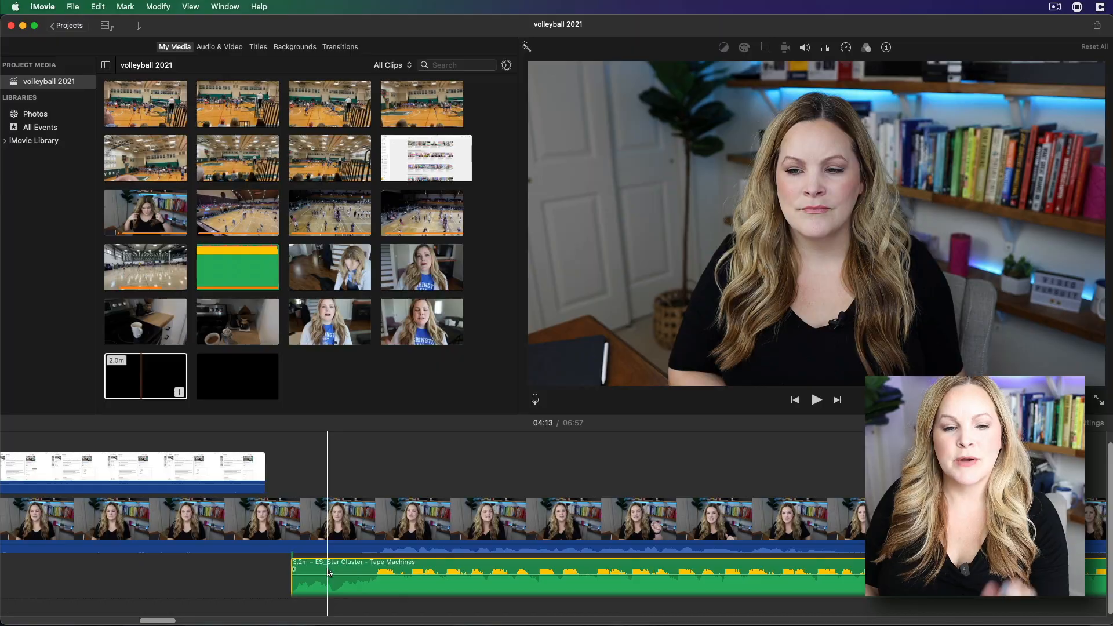
Step: Move the Star Cluster music clip earlier so it starts together with the long talking-head clip after the 2.4s clip
scroll(334, 571, "right", 5)
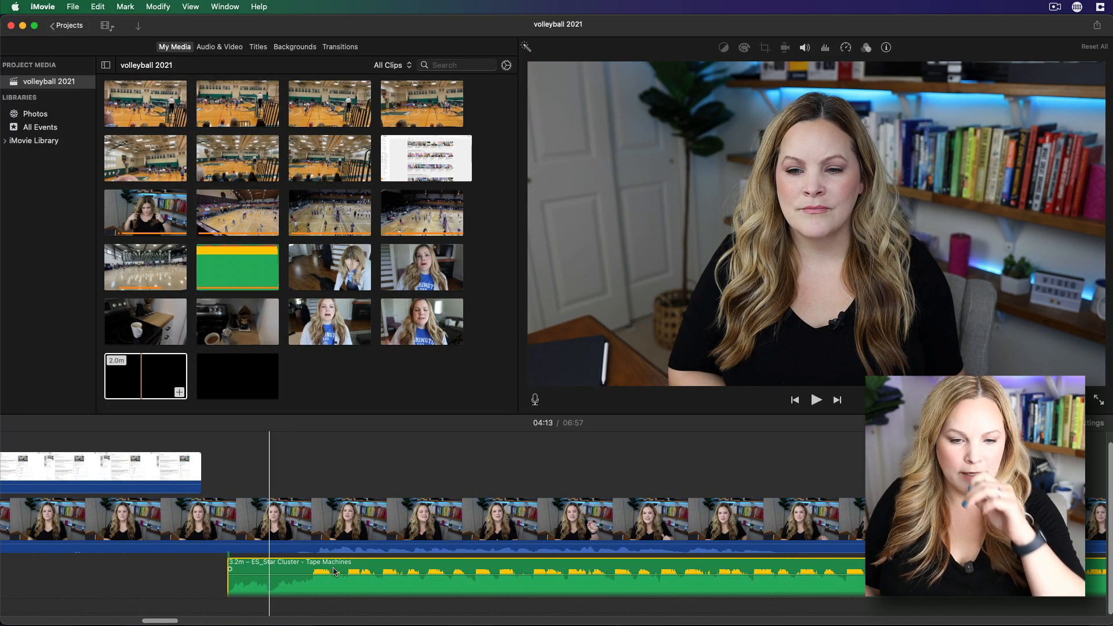
scroll(335, 571, "left", 5)
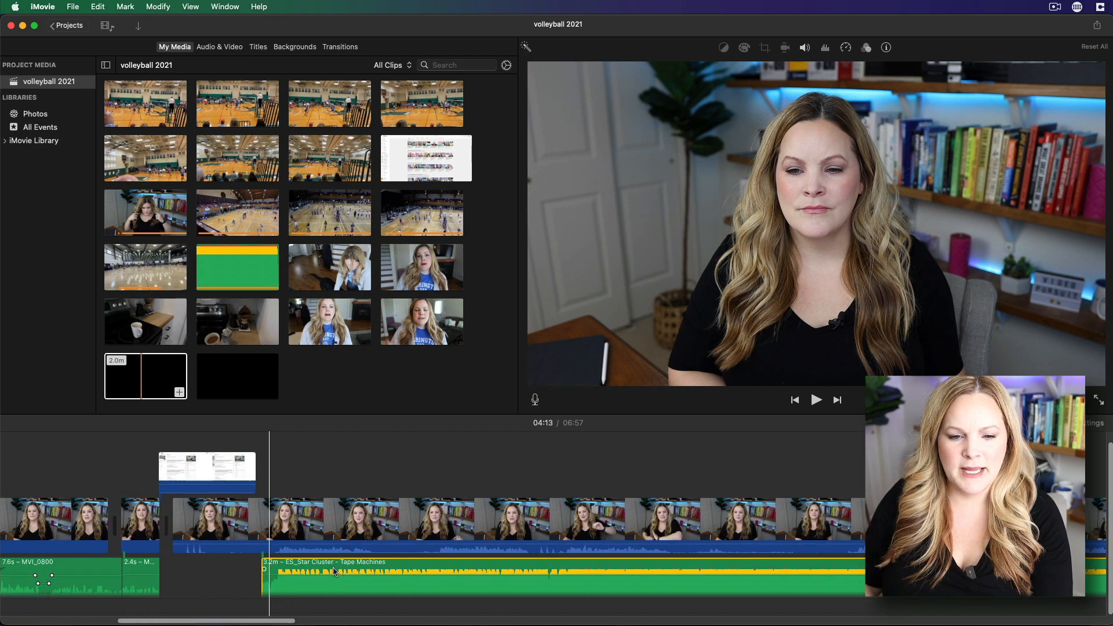
left_click_drag(357, 568, 272, 567)
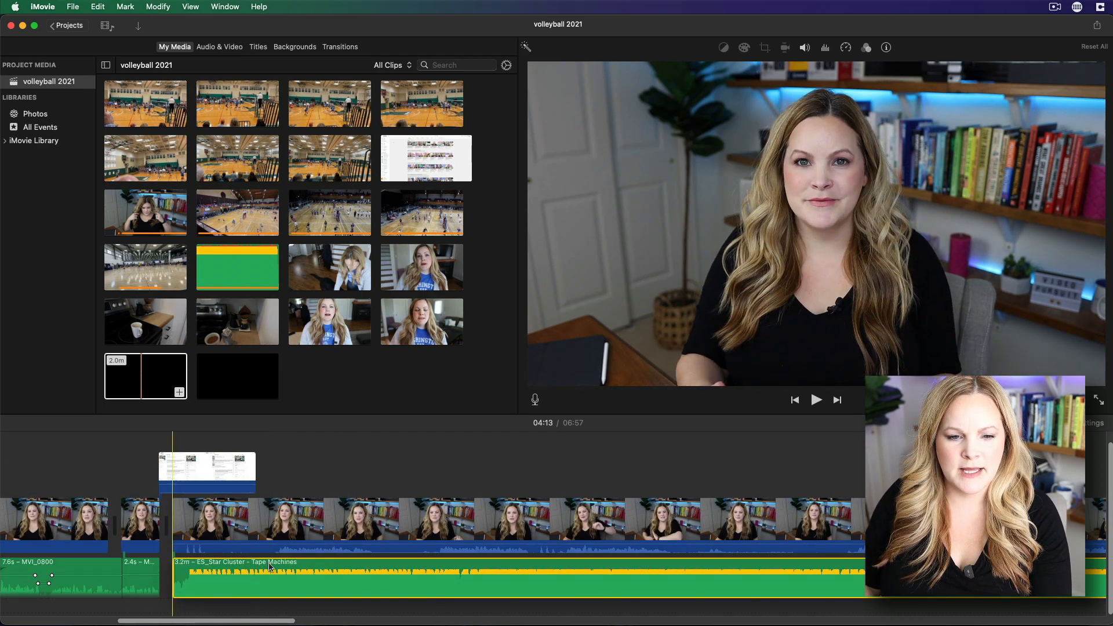
Step: Lower the volume of the Star Cluster music clip to 6% beneath the talking-head audio
scroll(270, 566, "left", 5)
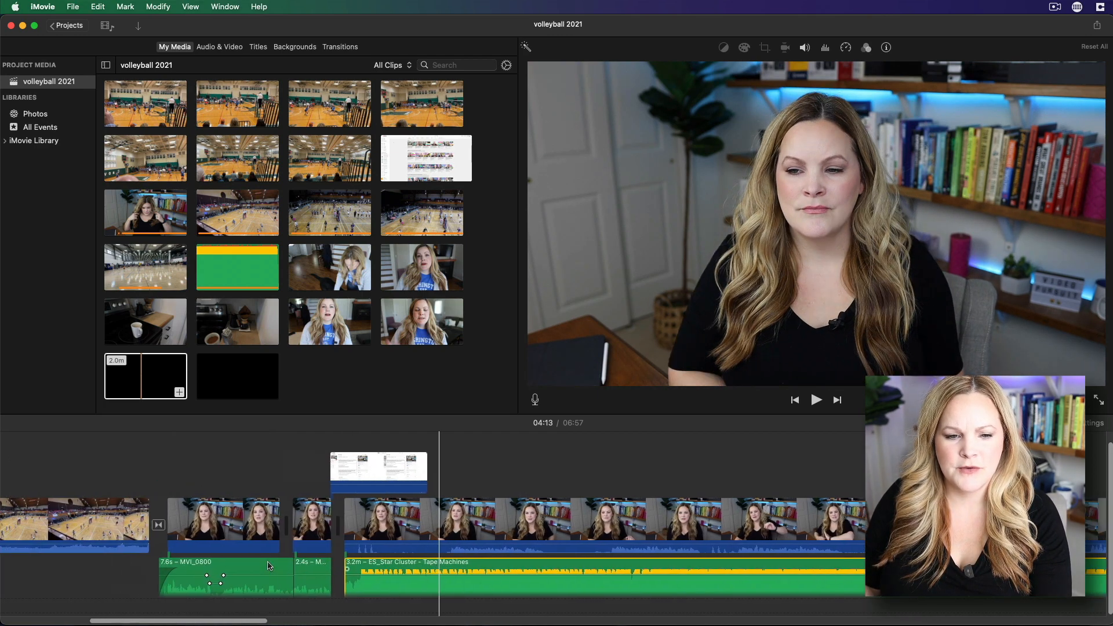
key("super+plus")
key("super+plus")
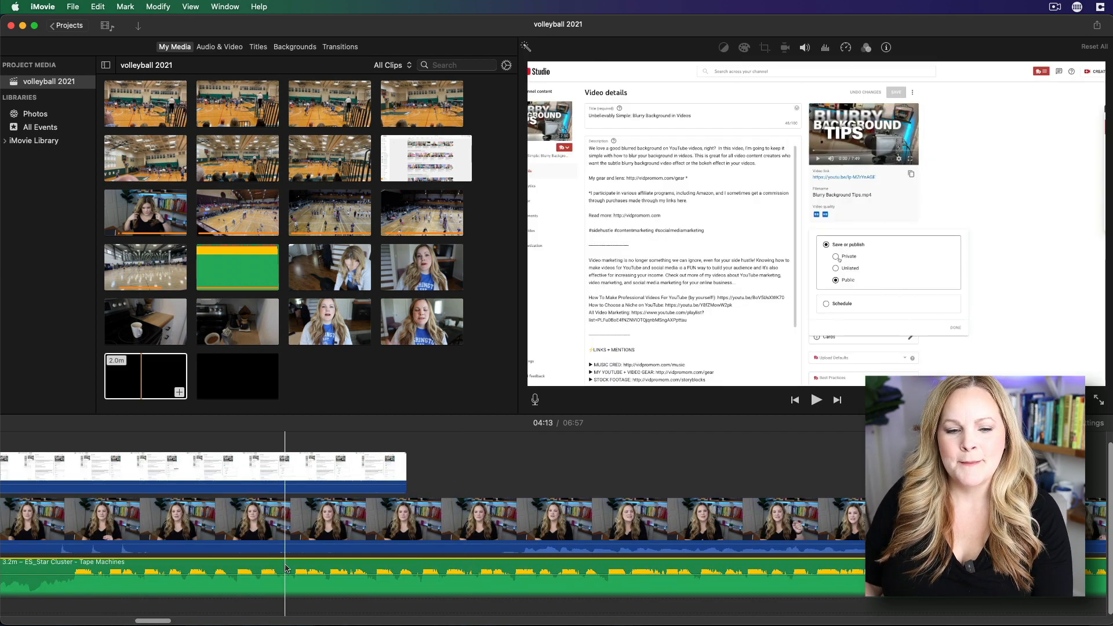
scroll(269, 567, "left", 4)
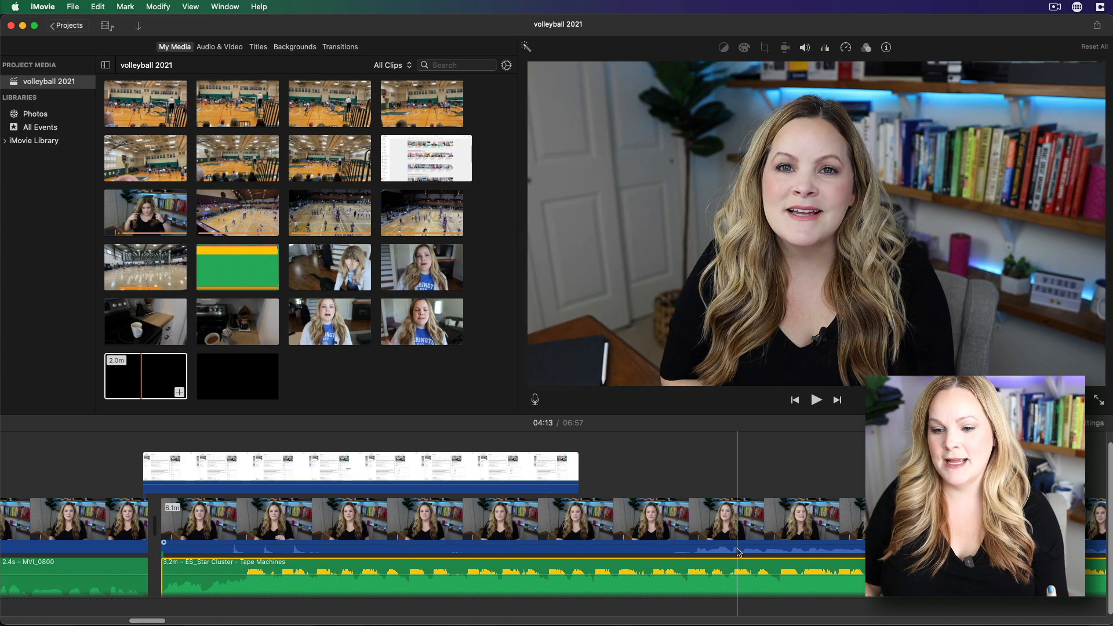
left_click_drag(700, 561, 699, 590)
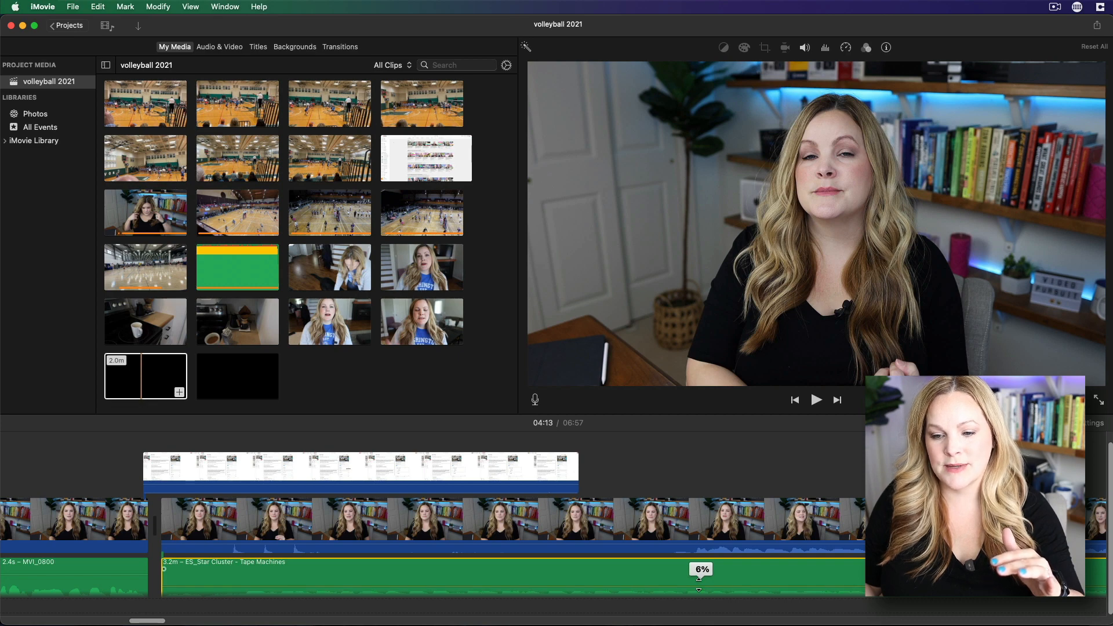
left_click(693, 549)
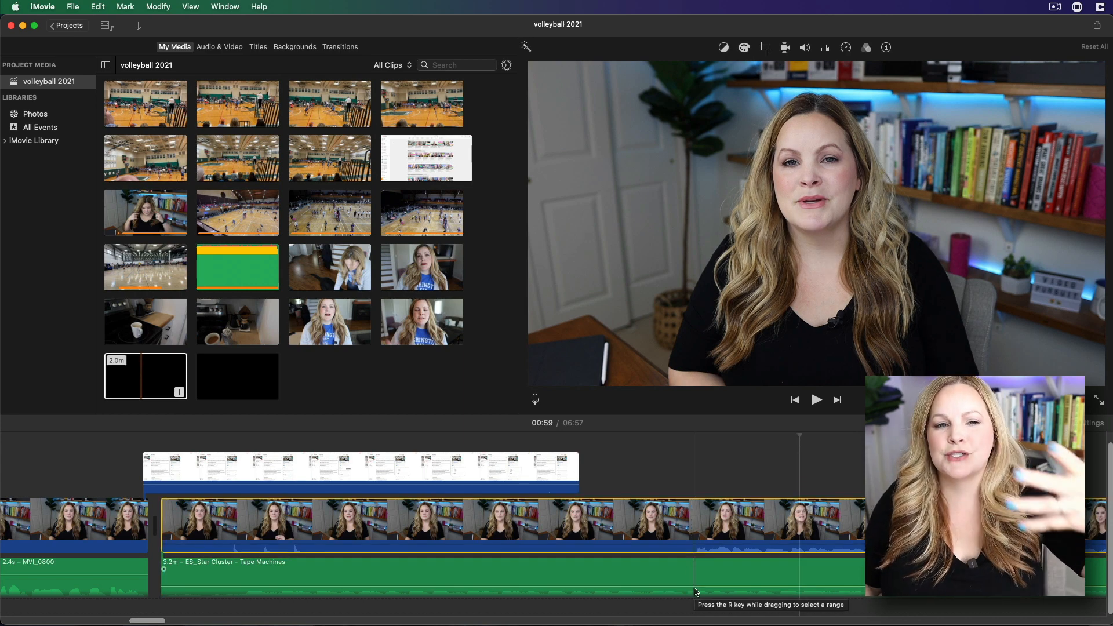
mouse_move(695, 587)
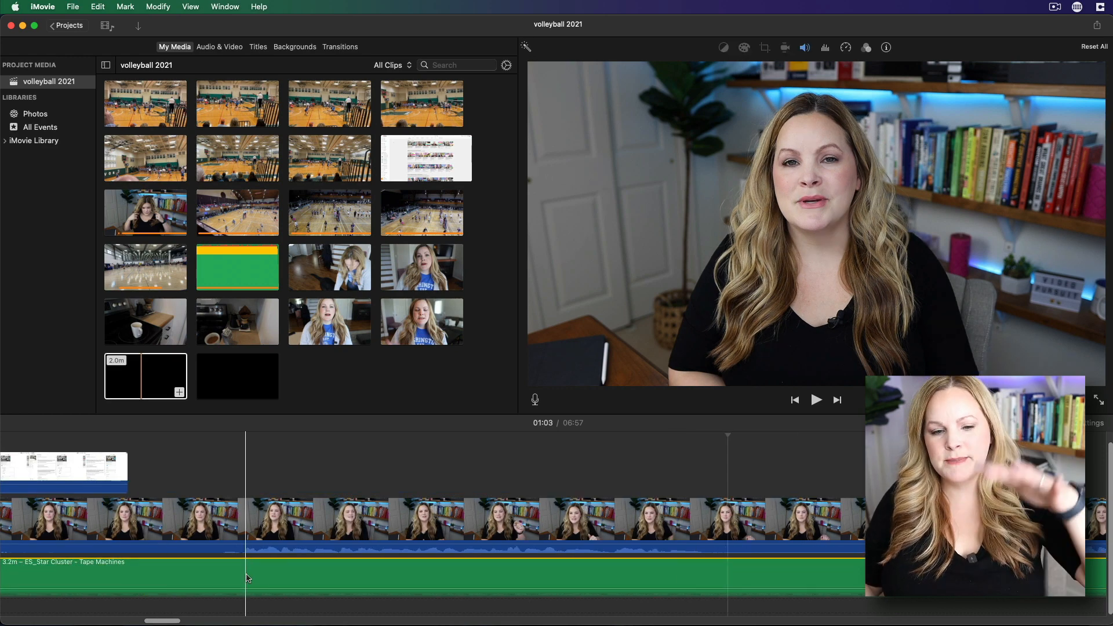
Step: Add a long fade-out at the end of the final 24.4s section of the Star Cluster music
scroll(245, 578, "left", 1)
key("super+minus")
key("super+minus")
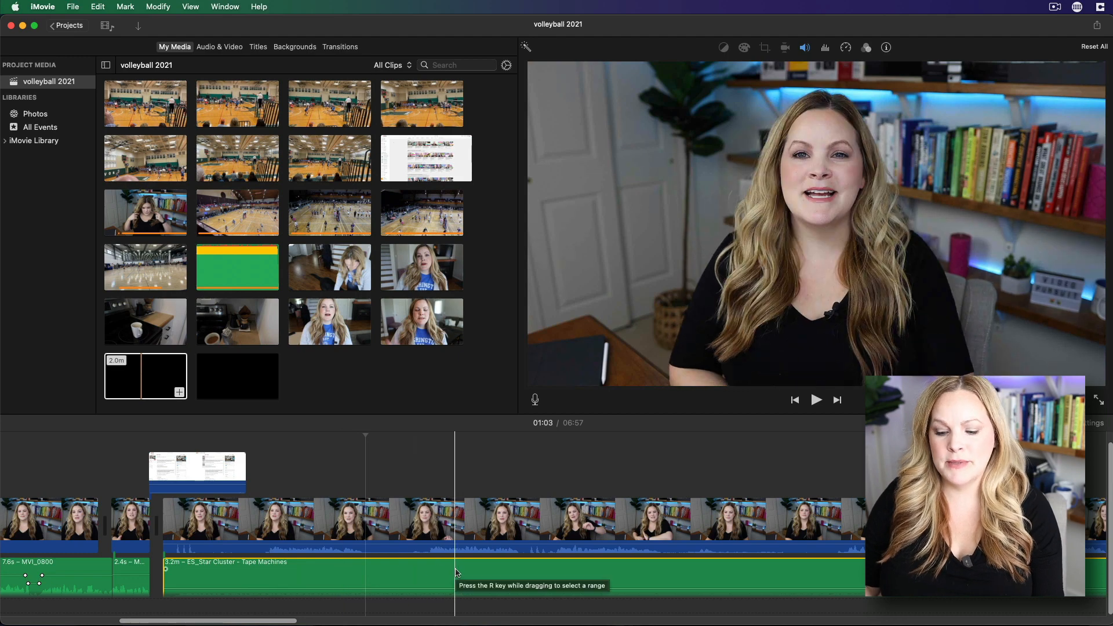
key("super+minus")
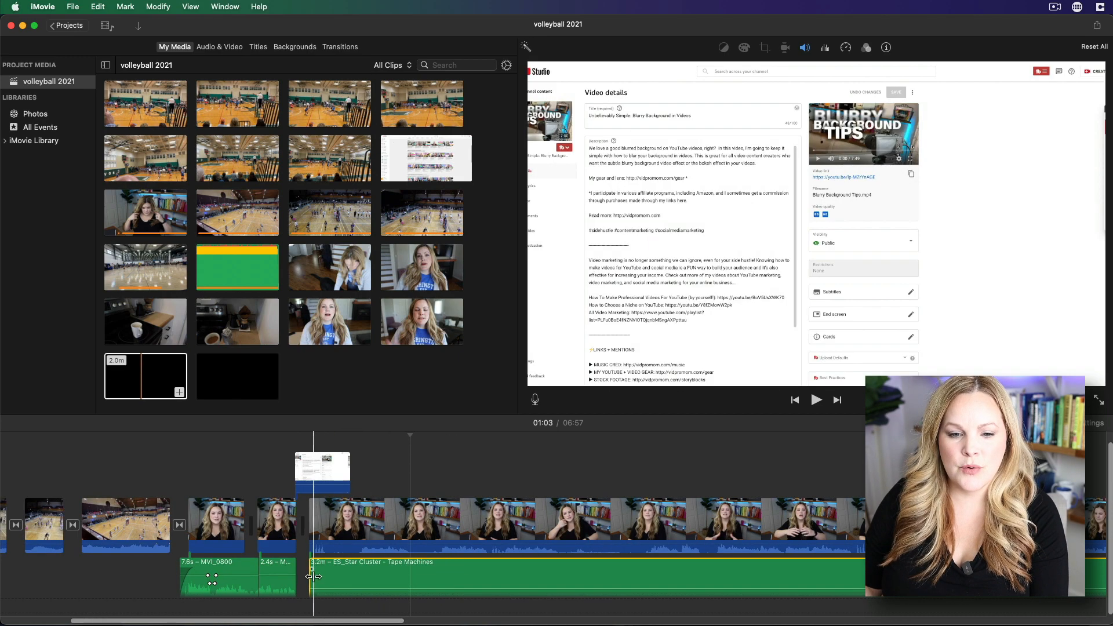
mouse_move(310, 578)
left_mouse_down()
mouse_move(398, 579)
mouse_move(311, 580)
left_mouse_up()
scroll(661, 486, "right", 5)
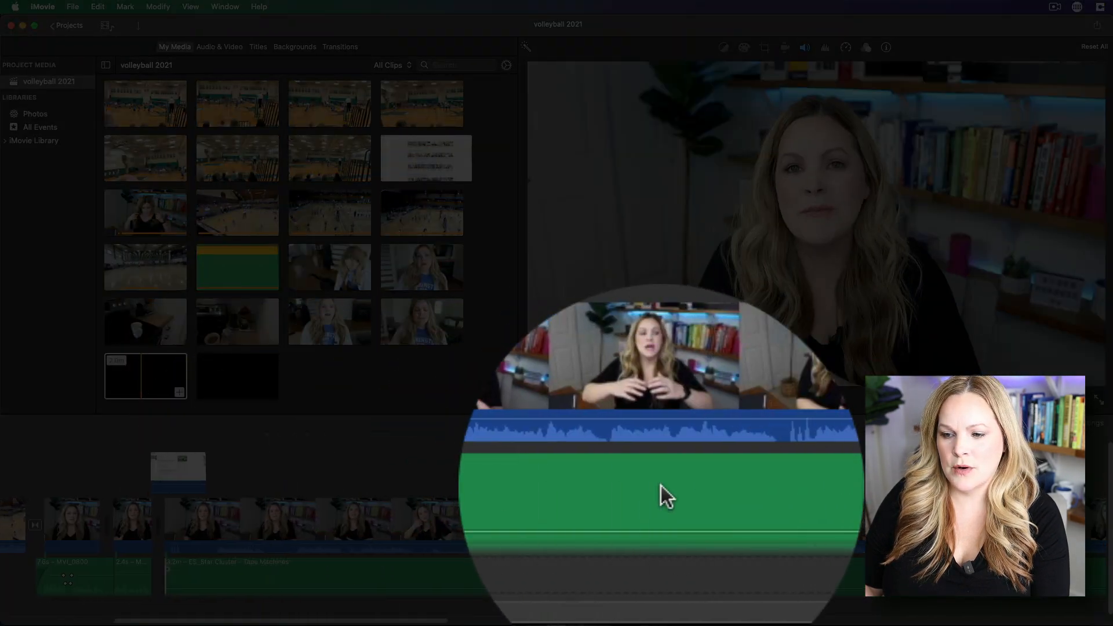
scroll(760, 499, "right", 2)
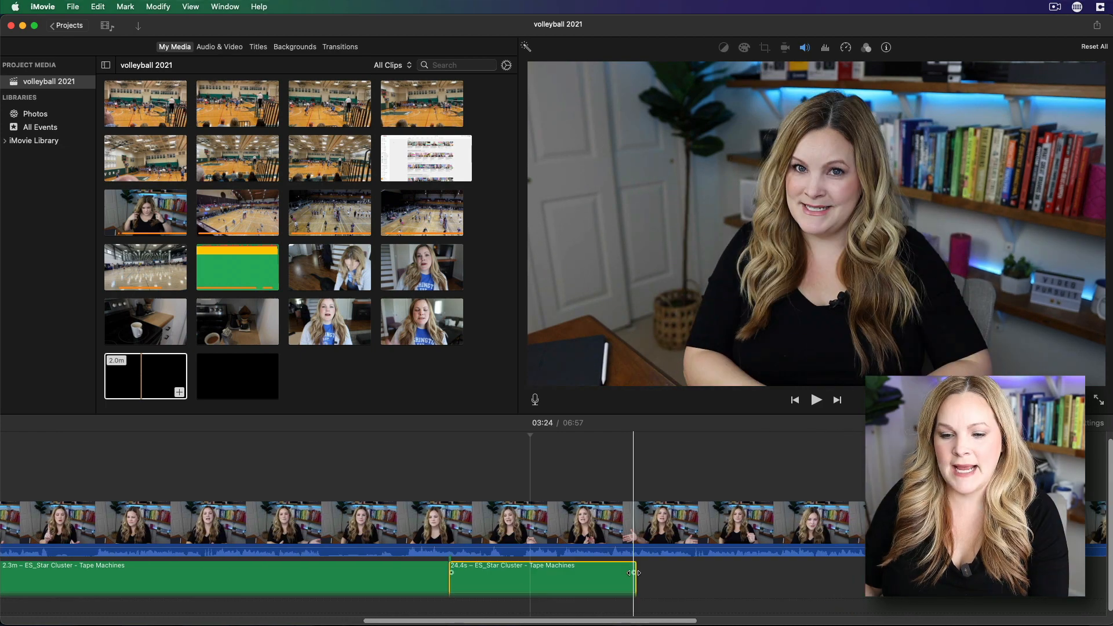
left_click_drag(634, 573, 502, 574)
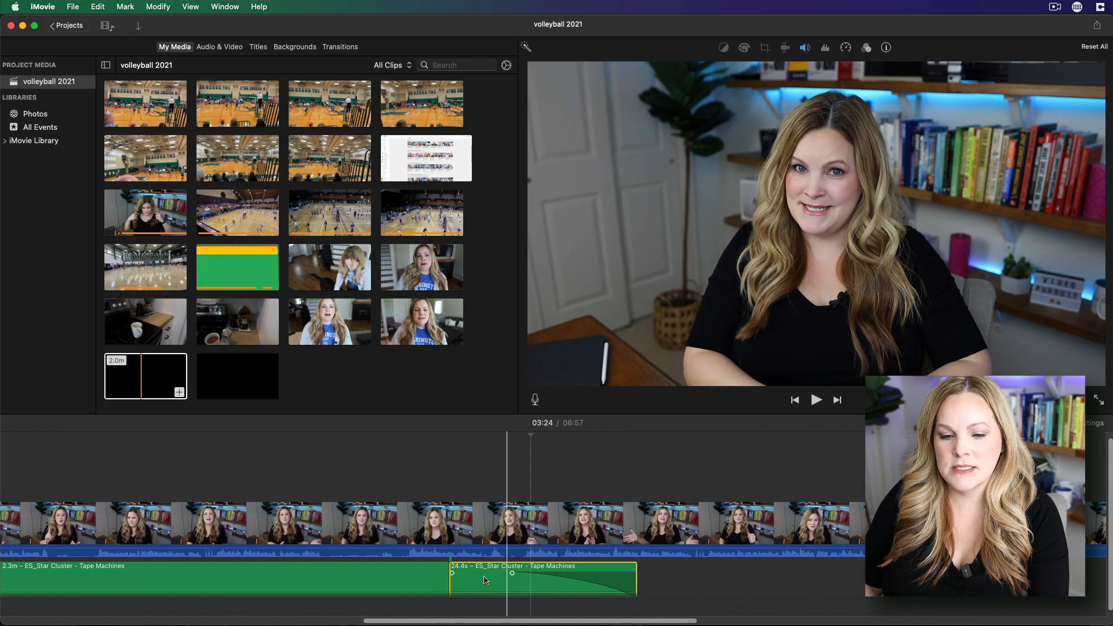
Step: Add a fade-in to the start of the Star Cluster music clip
scroll(161, 568, "left", 6)
scroll(163, 568, "left", 9)
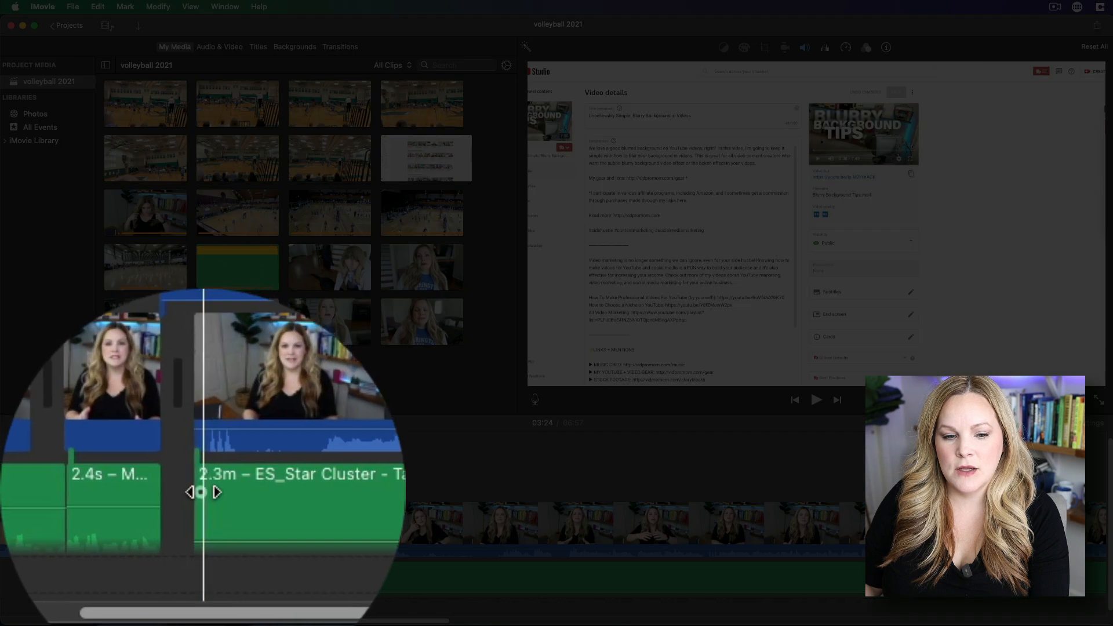
left_click_drag(88, 573, 118, 573)
left_click_drag(191, 574, 367, 574)
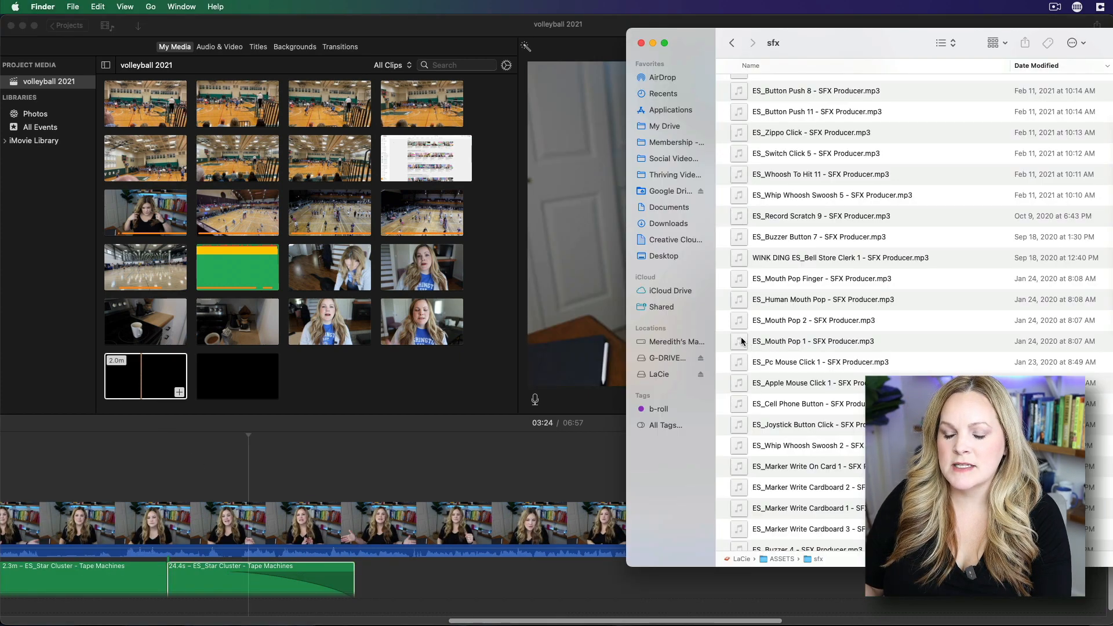
Step: From Finder, add the ES_Mouth Pop 1 sound effect beneath the talking-head clip at about 03:56 and lower its volume
left_click_drag(743, 341, 496, 583)
left_click(497, 490)
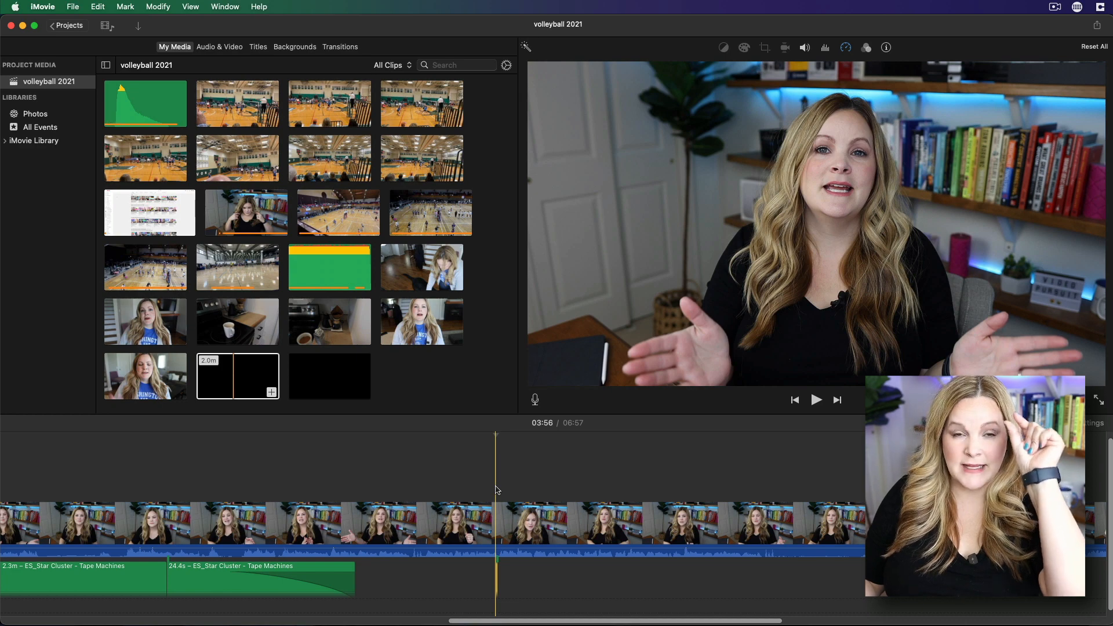
key("super+plus")
key("super+plus")
key("super+plus")
key("super+plus")
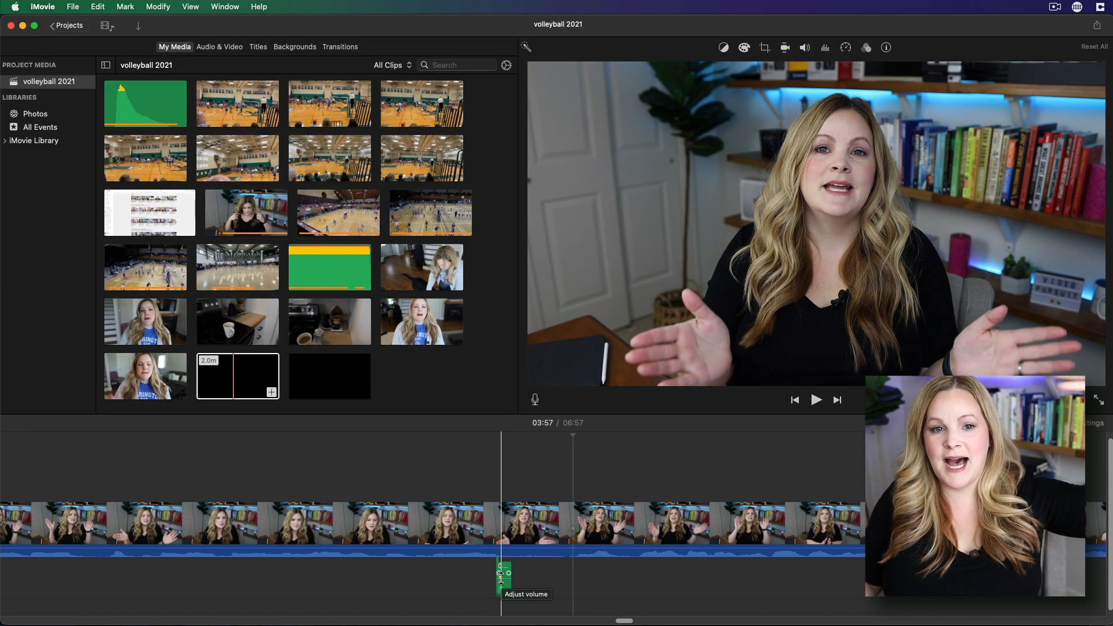
left_click_drag(501, 574, 503, 581)
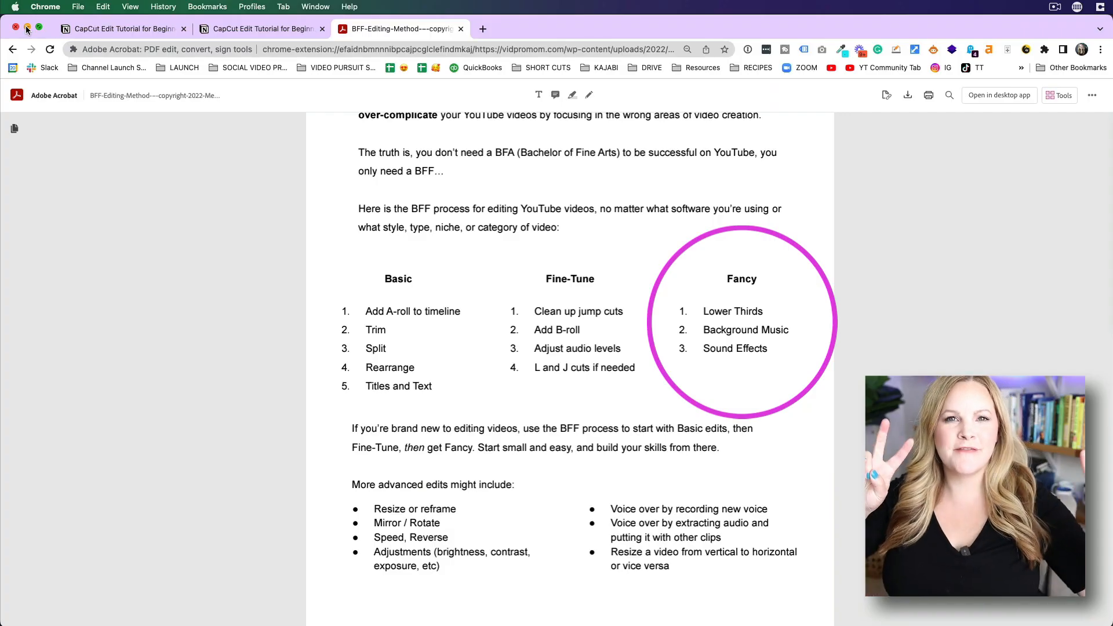
Step: Minimize the PDF editing guide and move the Finder graphics window aside to uncover the iMovie project
left_click(27, 29)
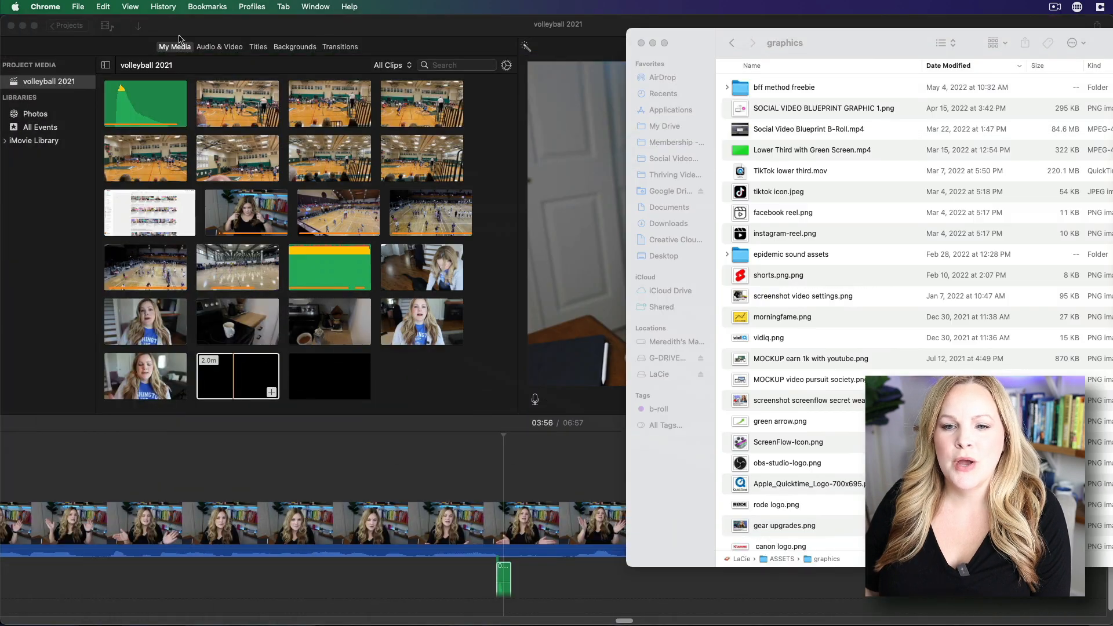
left_click(816, 44)
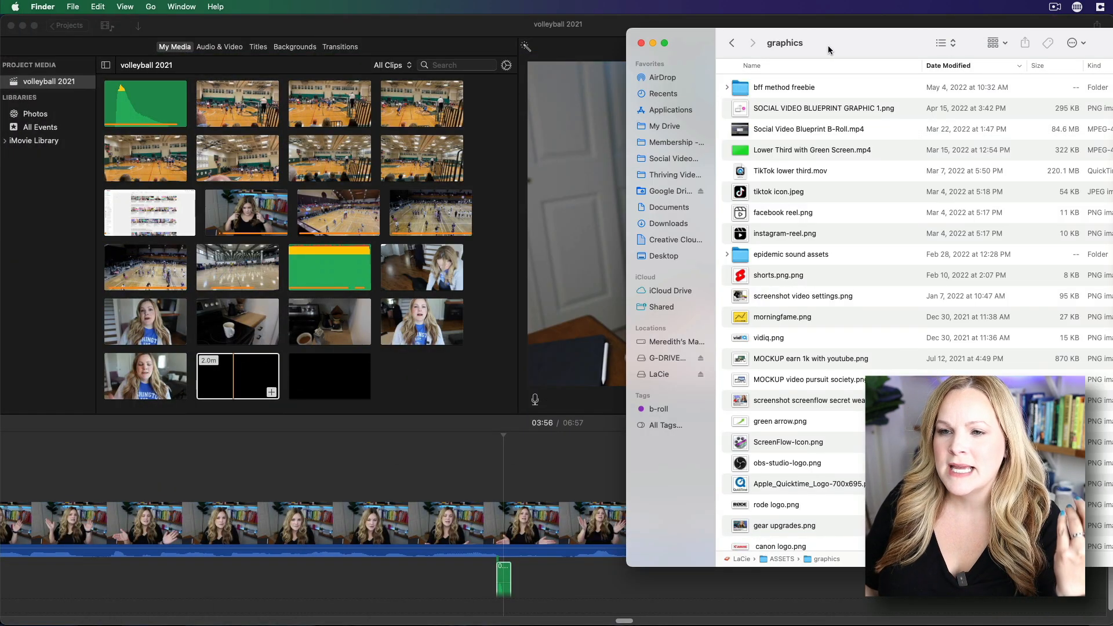
left_click_drag(828, 47, 1112, 94)
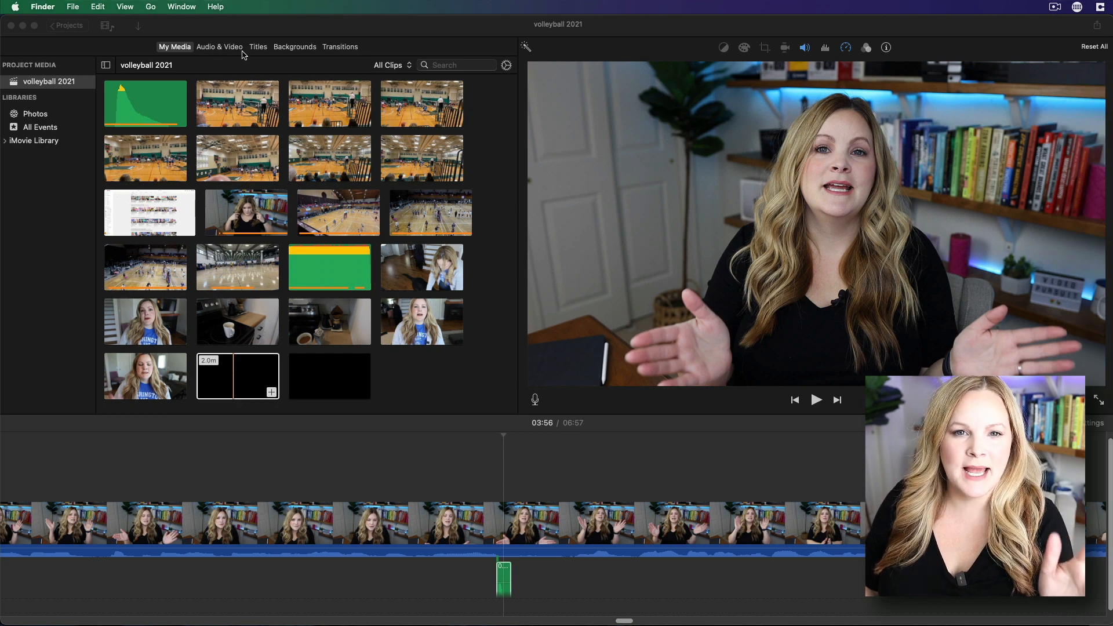
Step: Try the Expand Lower Third title above the talking-head clip, a little after the pop sound, and undo it
left_click(264, 50)
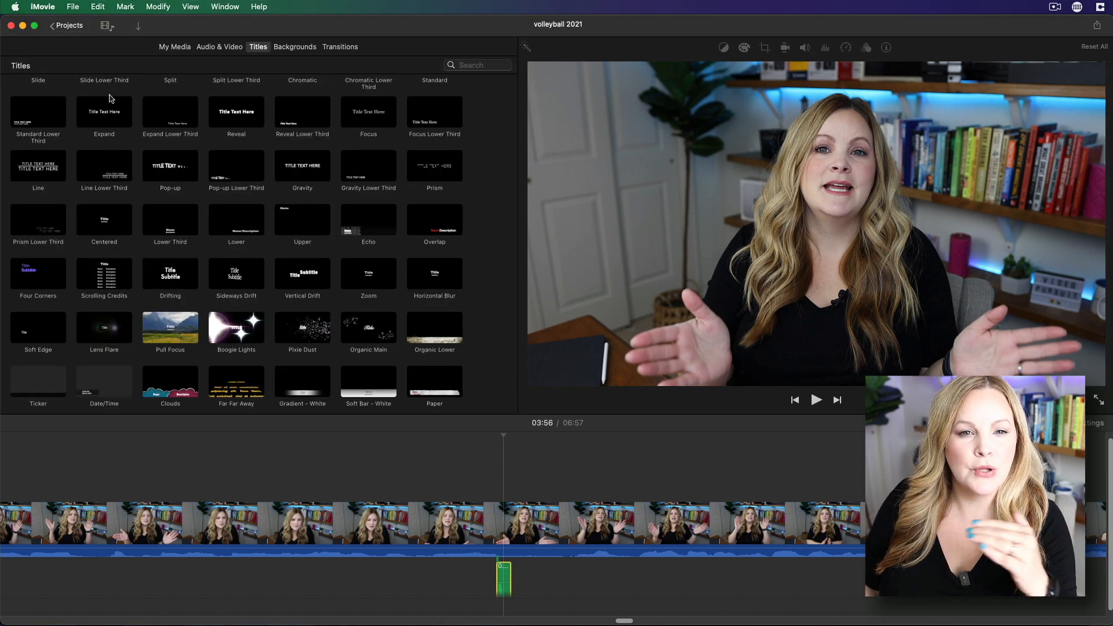
left_click_drag(153, 116, 587, 482)
scroll(726, 466, "right", 5)
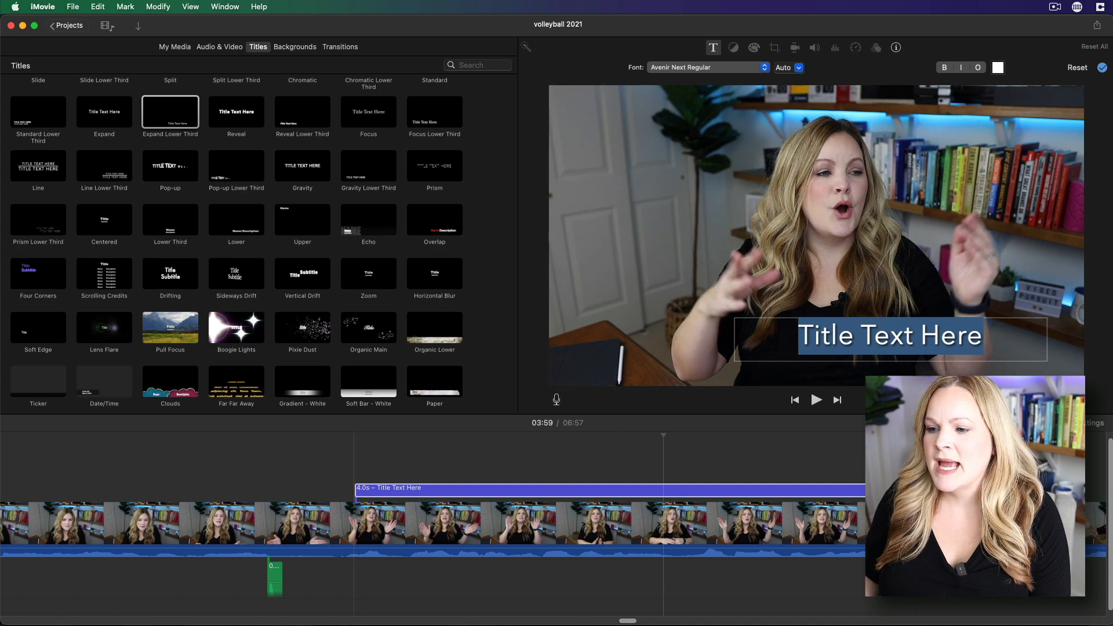
key("super+z")
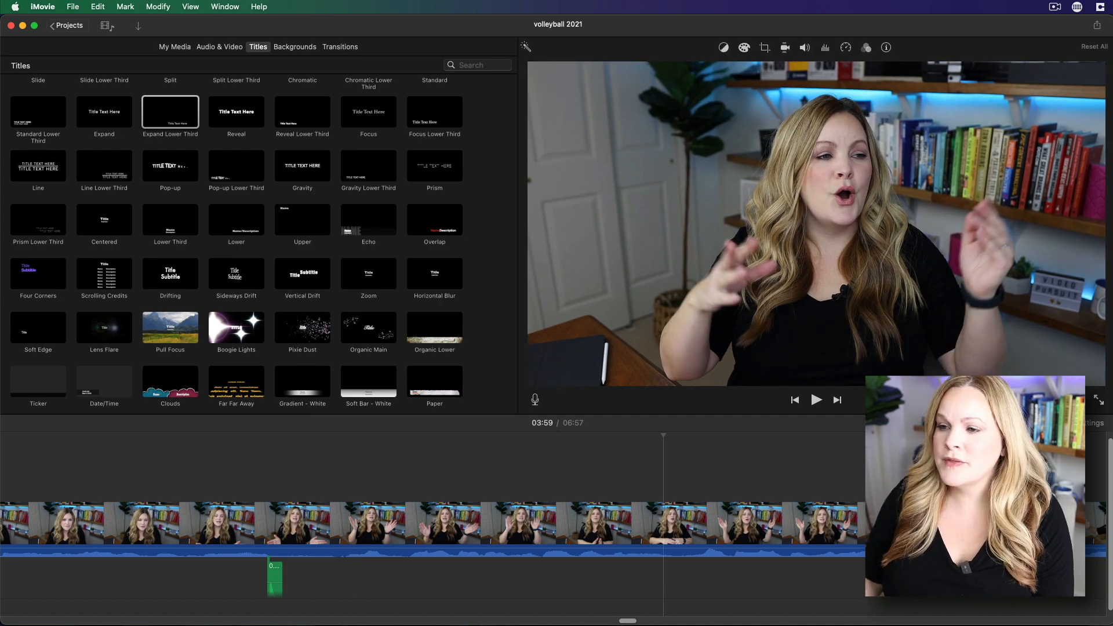
Step: In the Finder graphics folder, sort the files by name and place the 2020 personal lower third .mov above the talking-head clip
left_click_drag(1112, 107, 937, 74)
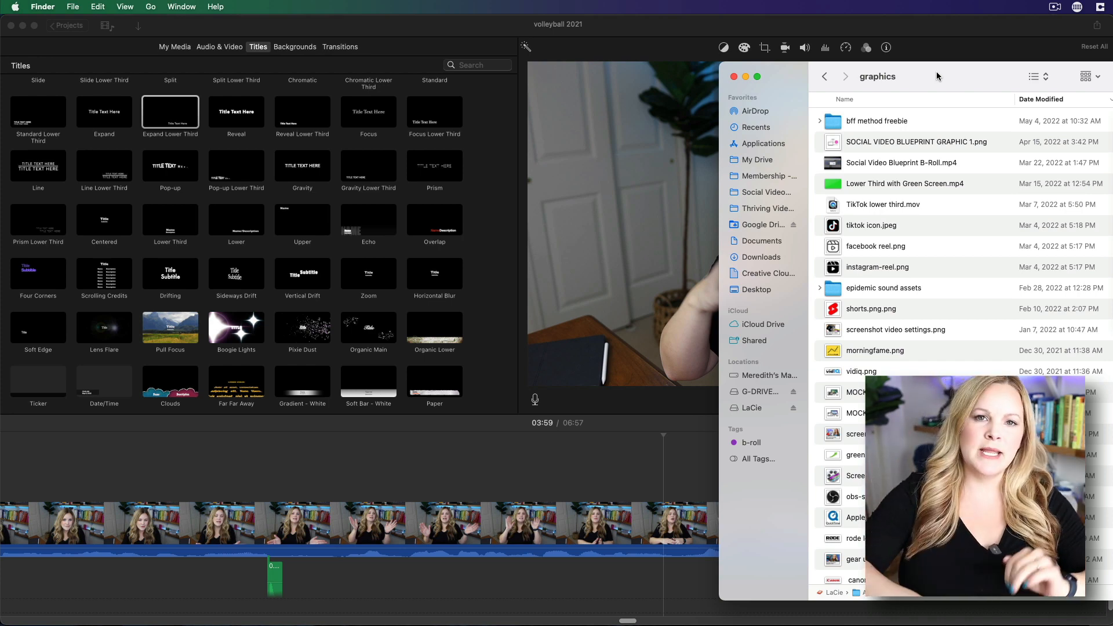
left_click(927, 104)
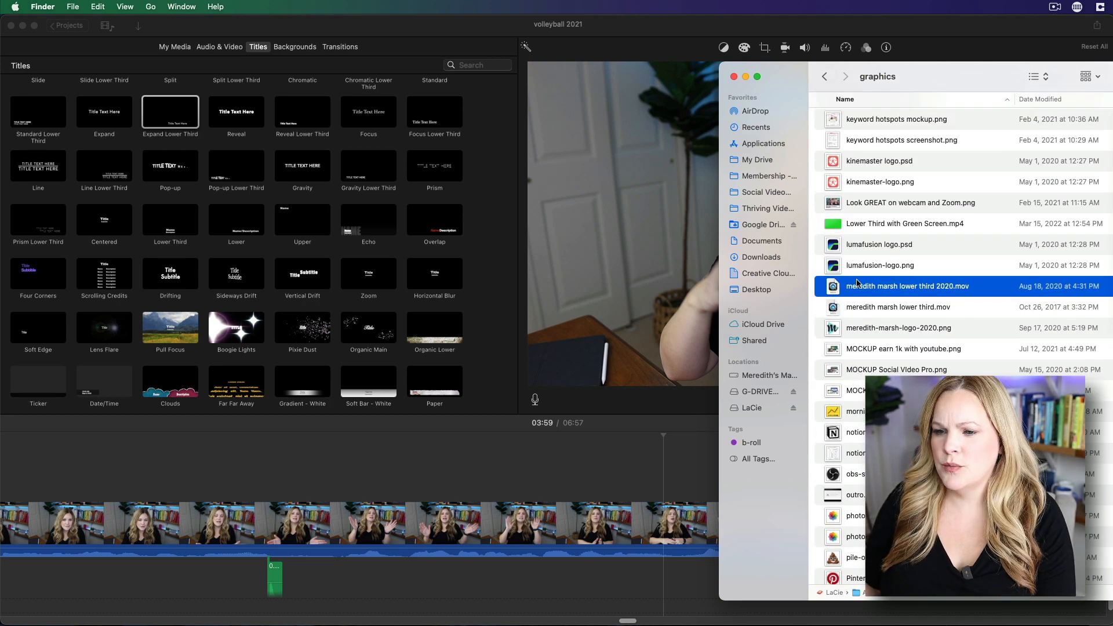
left_click_drag(841, 287, 596, 481)
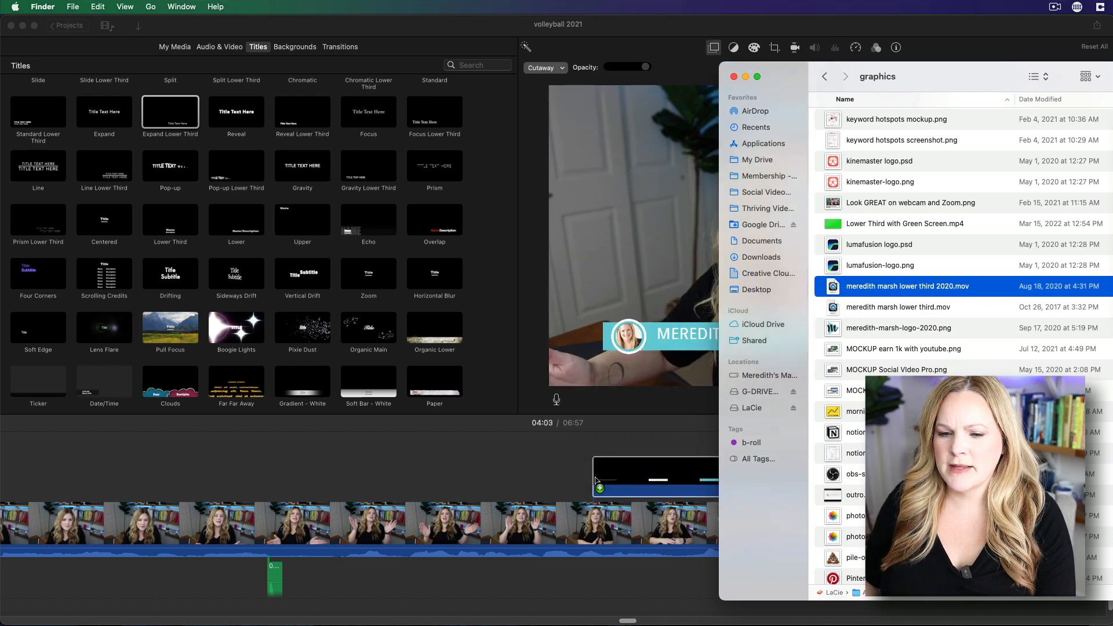
Step: Shorten the lower third overlay above the talking-head clip by trimming off its end
scroll(583, 481, "right", 2)
left_click(541, 480)
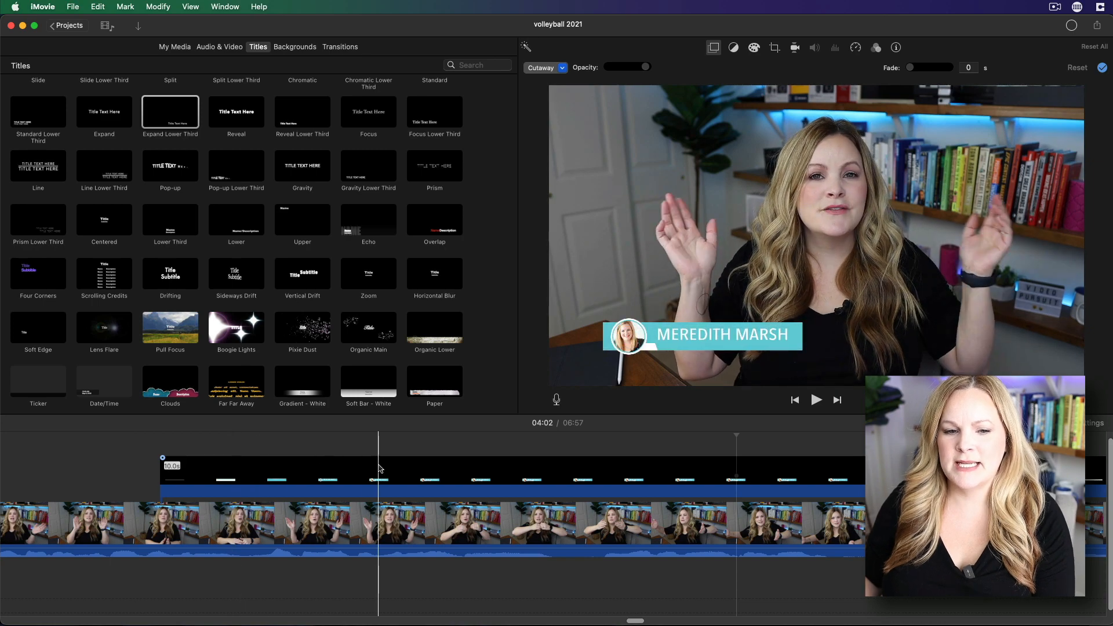
scroll(406, 473, "right", 2)
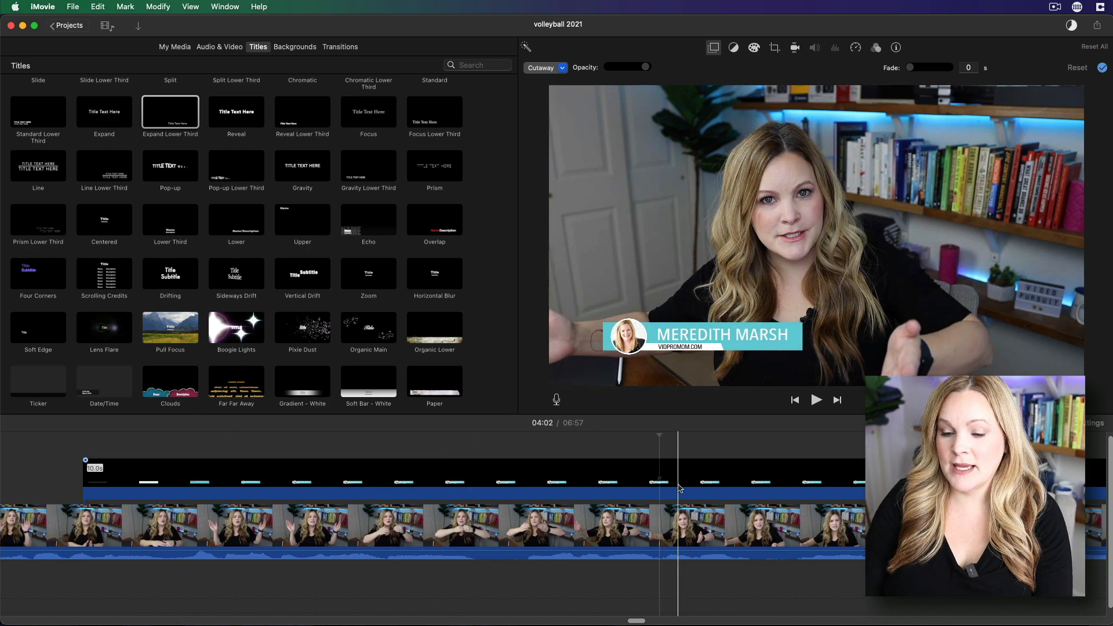
scroll(677, 487, "left", 10)
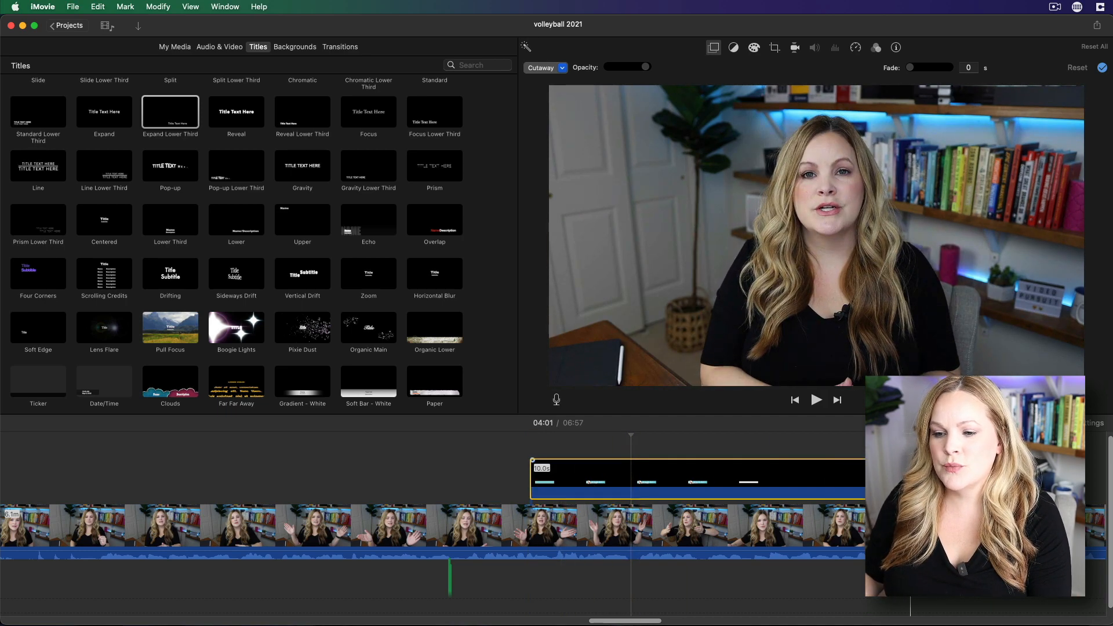
left_click_drag(912, 478, 790, 478)
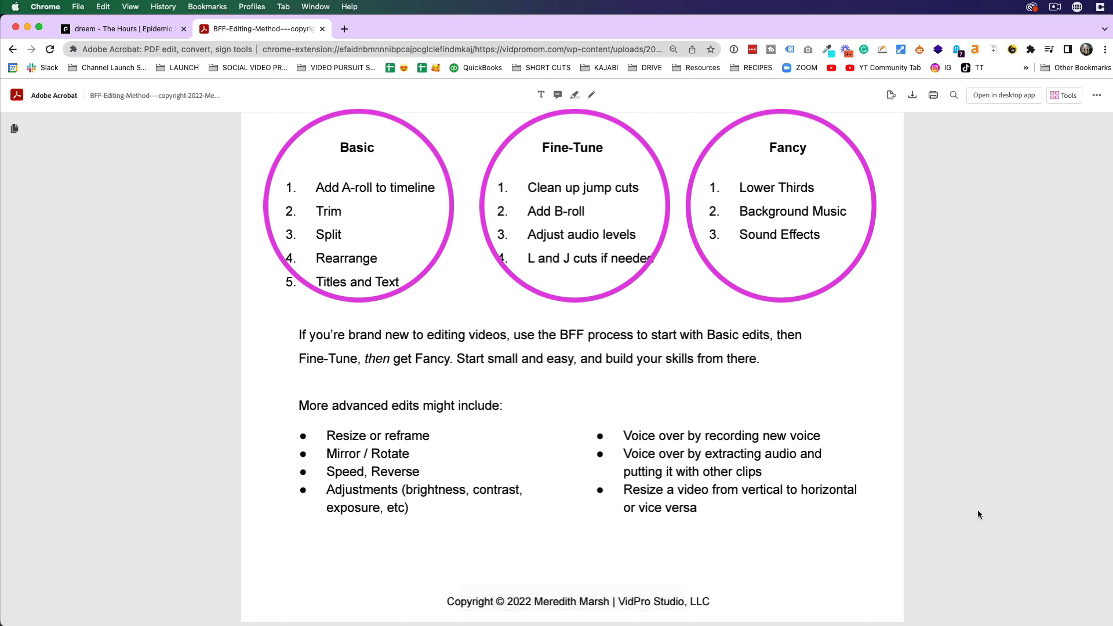
Step: Review the list of more advanced edits in the PDF editing guide and switch back to iMovie
scroll(961, 513, "down", 1)
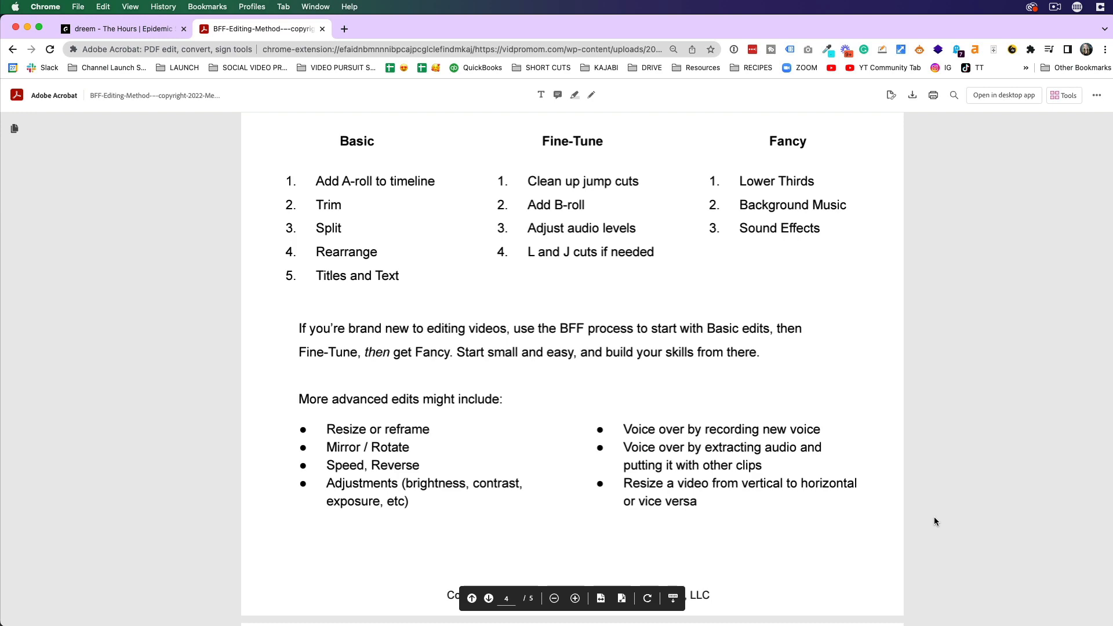
key("super+Tab")
key("super+Tab")
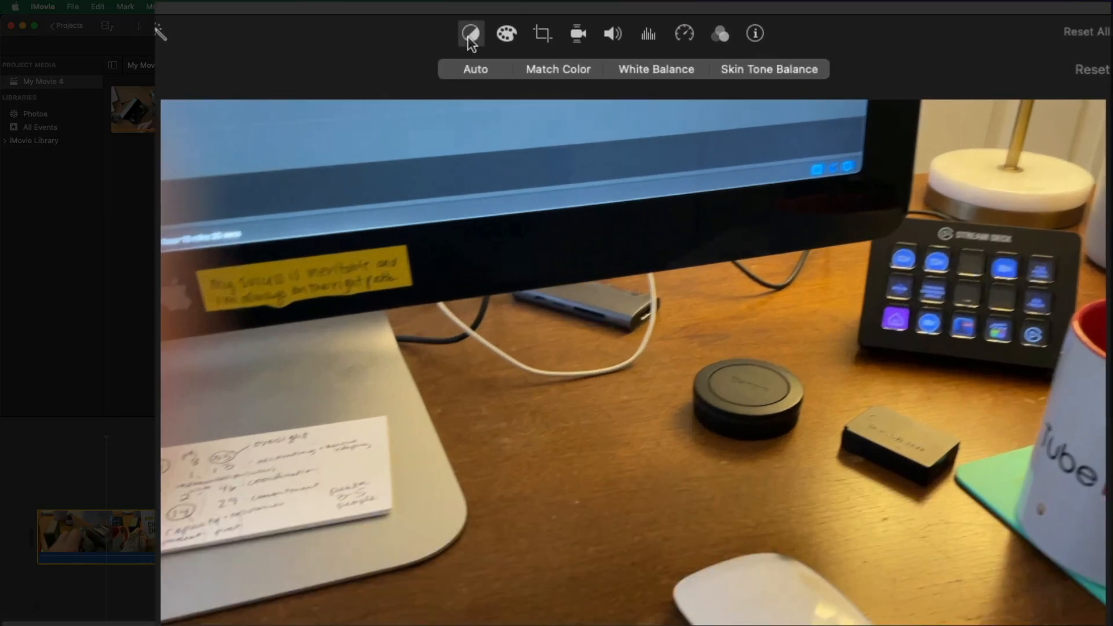
Step: Apply Auto color balance to the first clip in My Movie 4 and nudge its contrast up in color correction
left_click(461, 71)
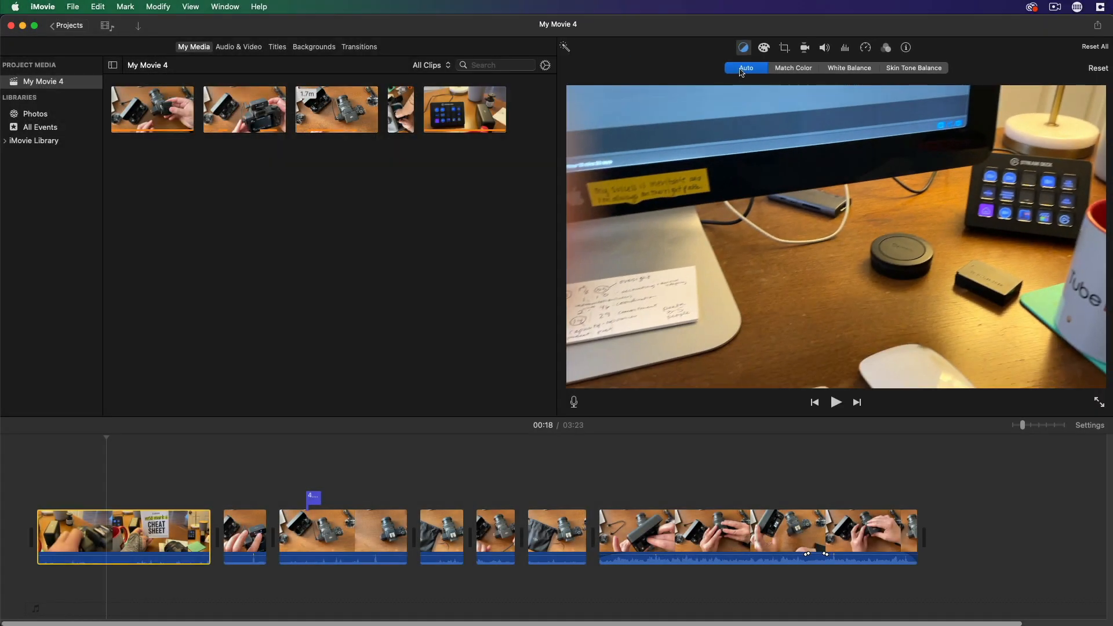
left_click(765, 48)
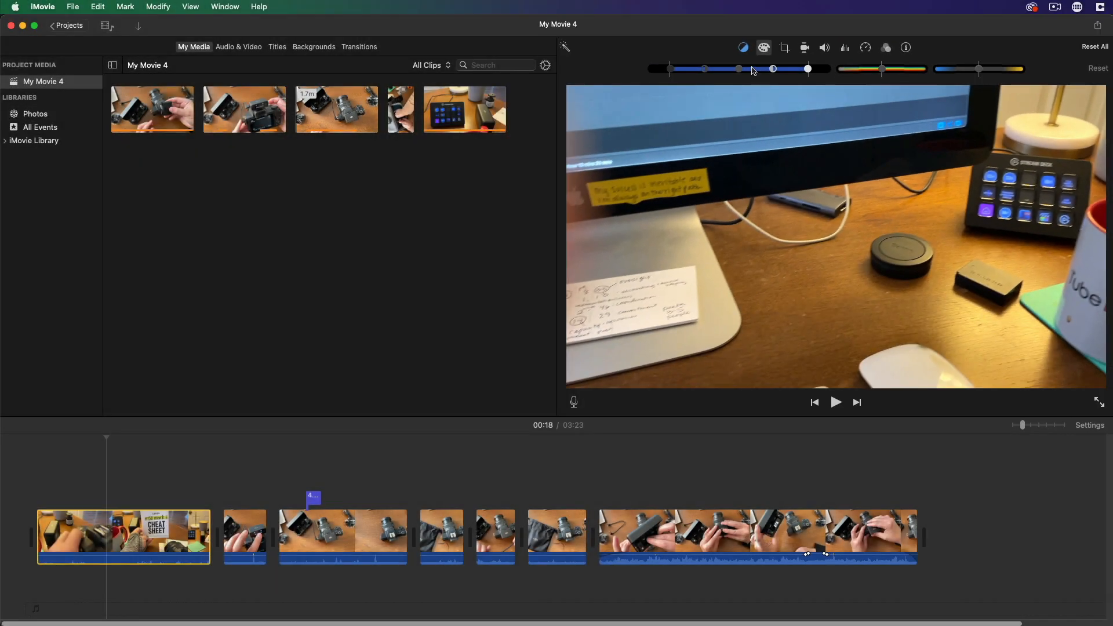
mouse_move(773, 69)
left_mouse_down()
mouse_move(761, 70)
mouse_move(778, 74)
left_mouse_up()
Step: Append the vertical camera bag clip from My Media to the end of the My Movie 4 timeline
left_click(785, 49)
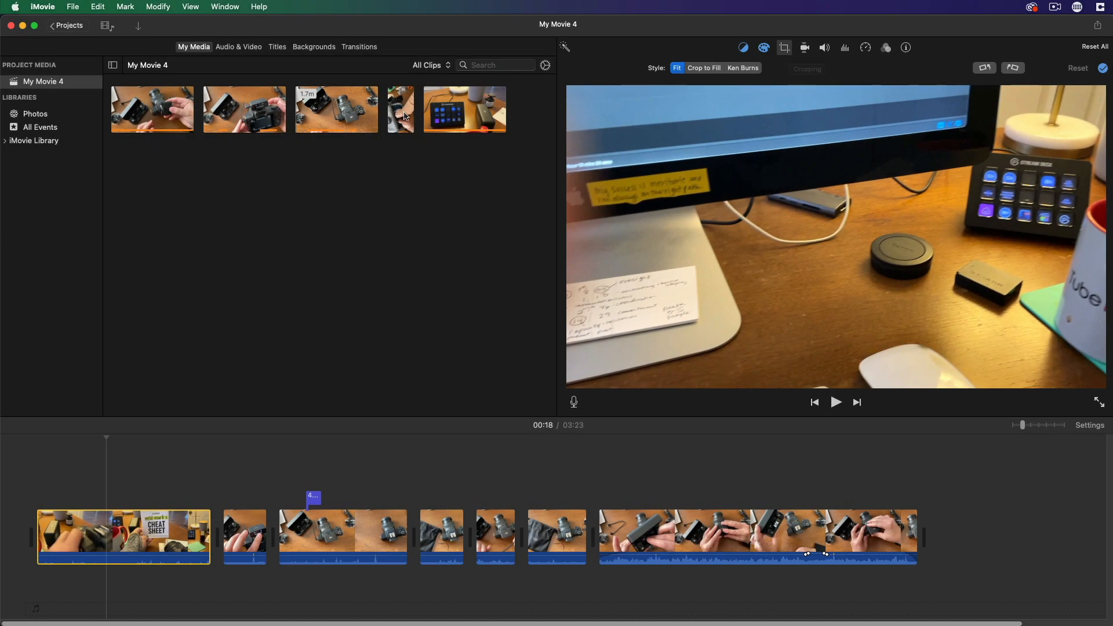
left_click(406, 116)
left_click_drag(404, 126, 923, 532)
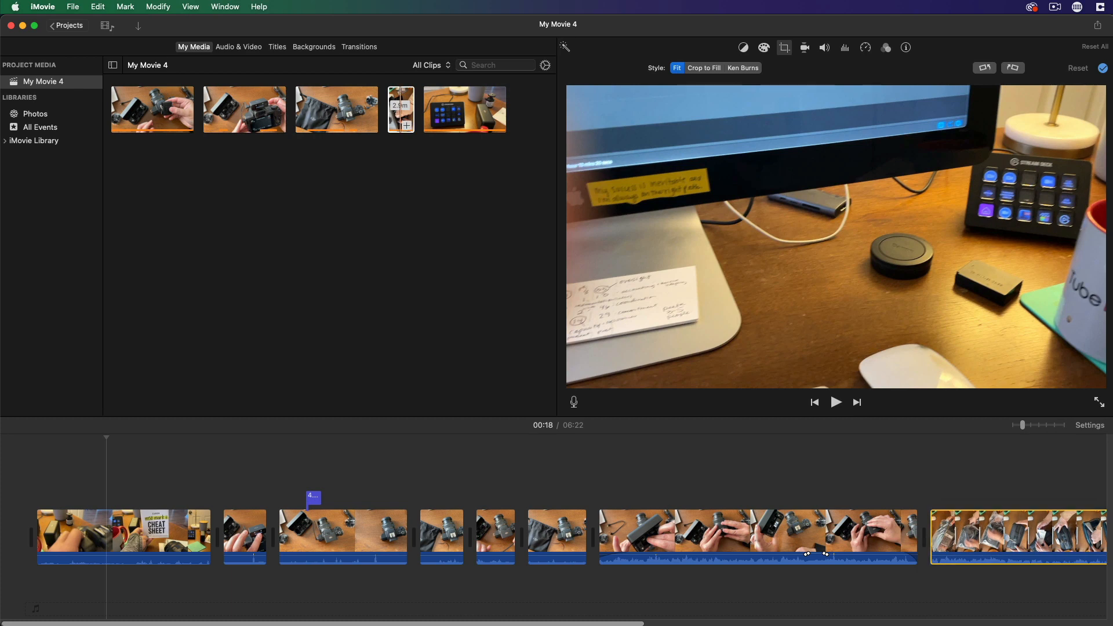
scroll(764, 514, "right", 5)
left_click(713, 525)
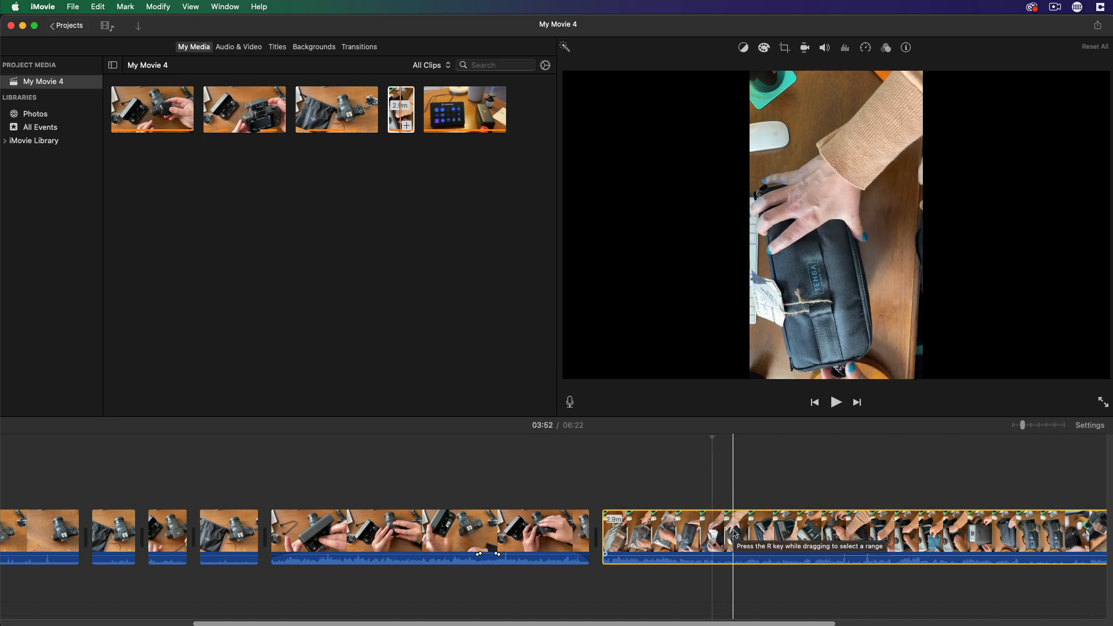
Step: Rotate the vertical camera bag clip 90 degrees clockwise so it fills the landscape frame
left_click(743, 533)
scroll(743, 532, "right", 4)
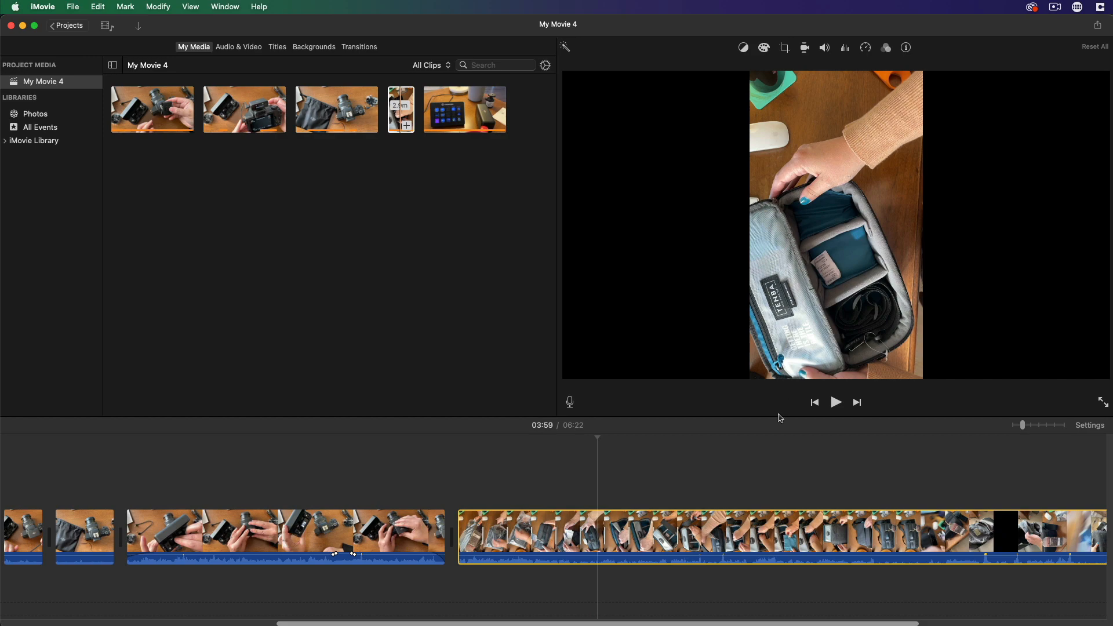
left_click(739, 521)
left_click(785, 50)
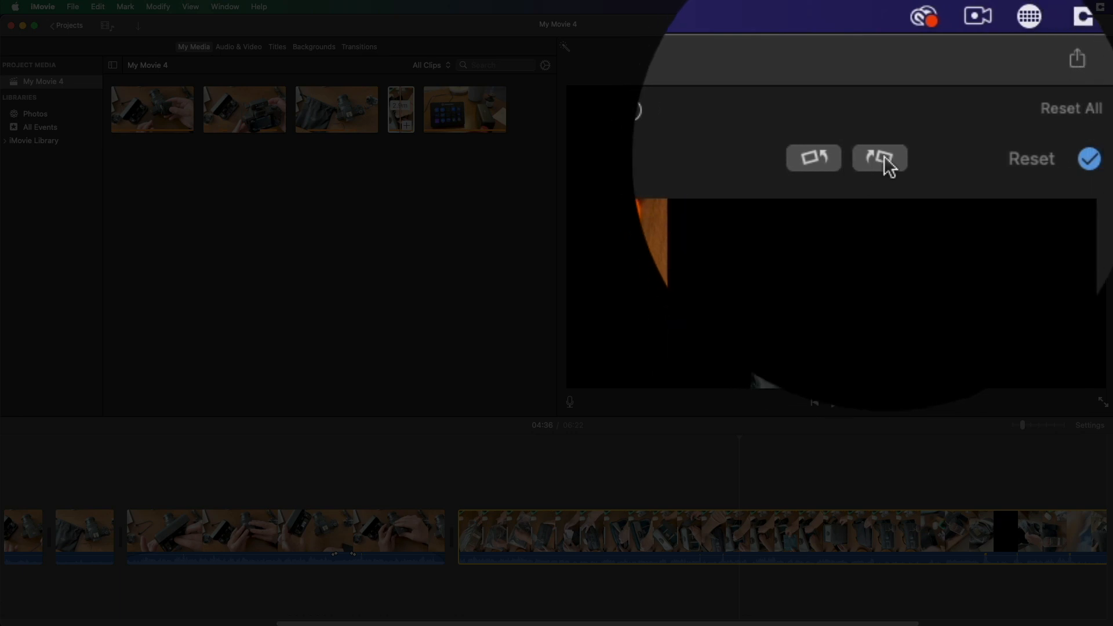
left_click(1013, 69)
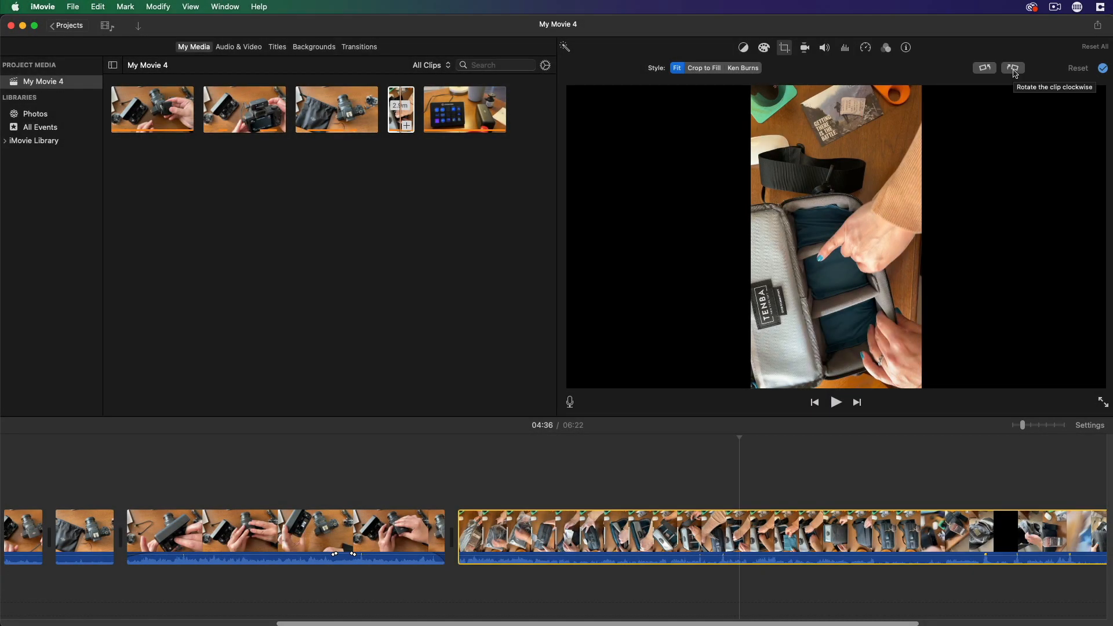
left_click(1015, 73)
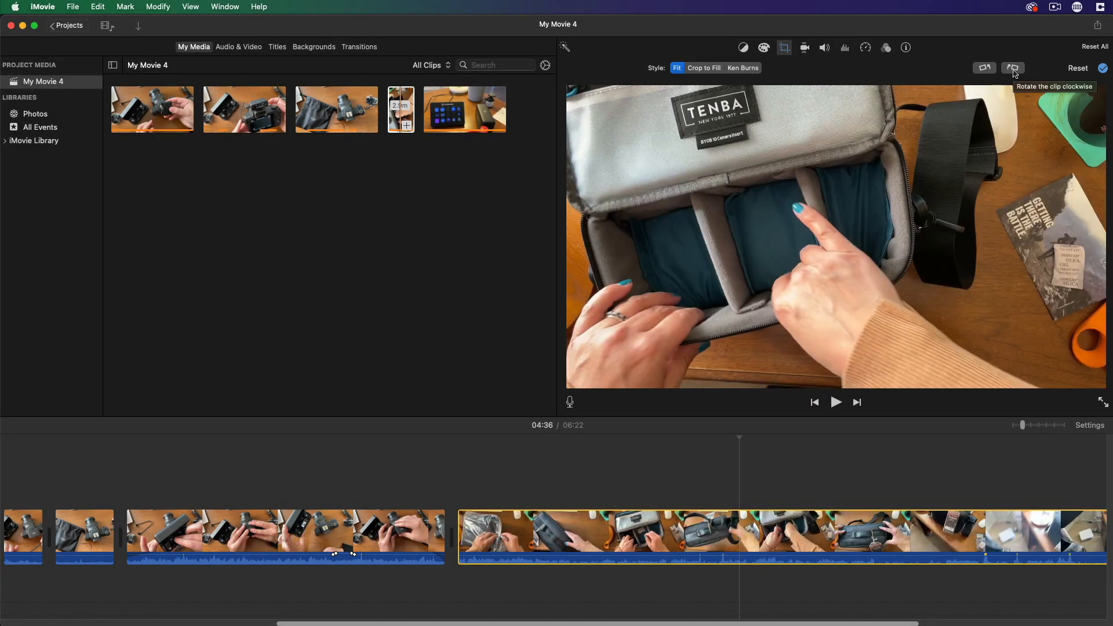
Step: Try Crop to Fill on the first clip at 00:41, framing the desk items tighter and leaving out the doorway and camera
left_click(534, 482)
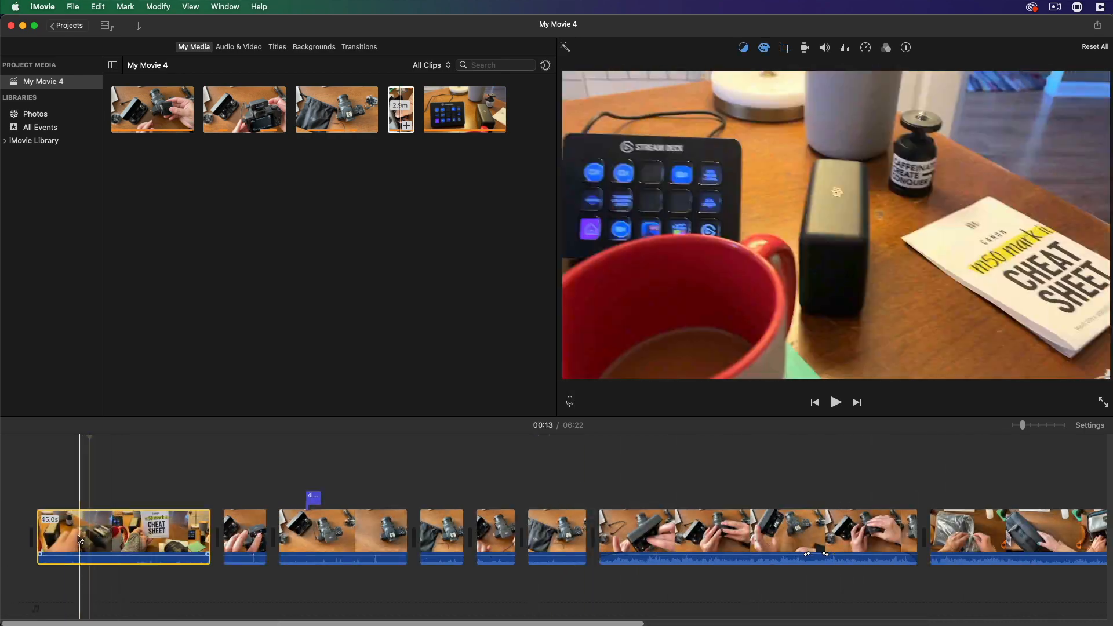
left_click(198, 525)
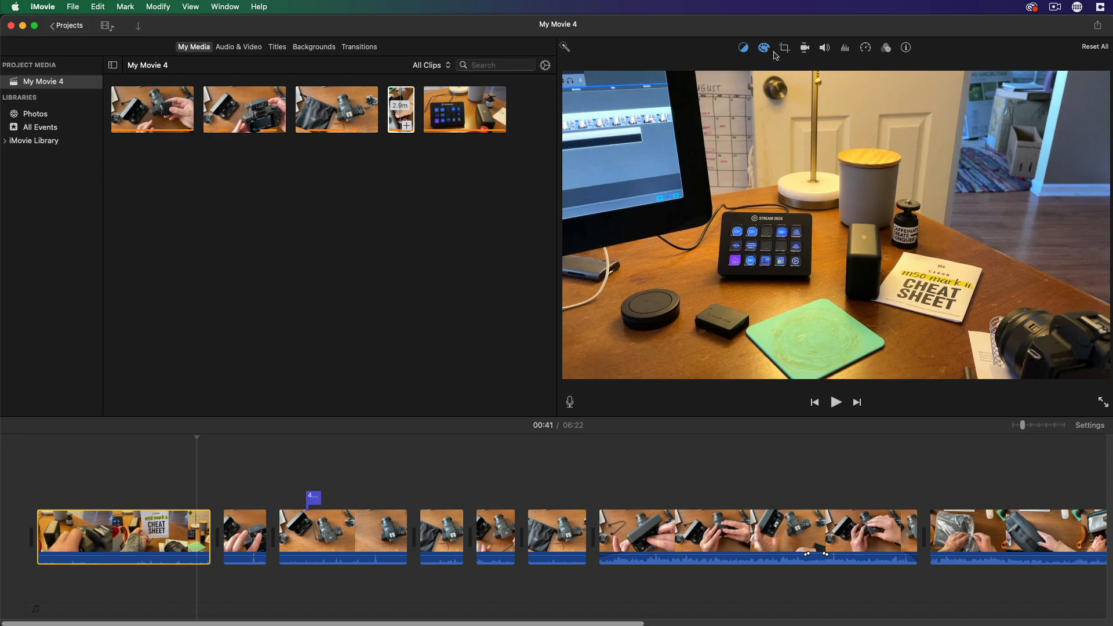
left_click(785, 49)
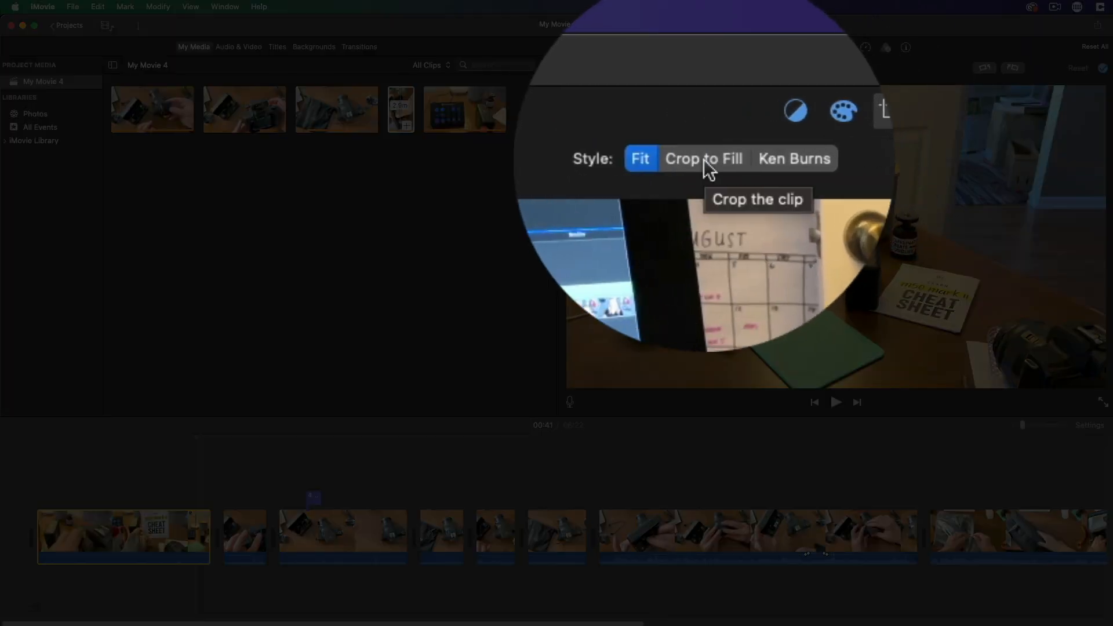
left_click(703, 68)
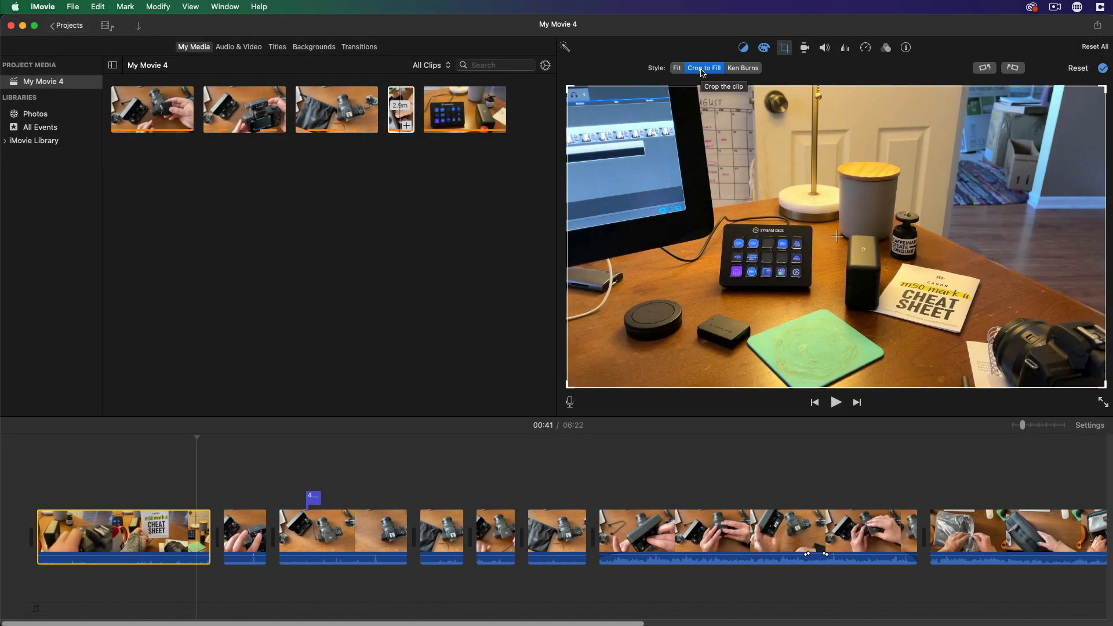
left_click_drag(1103, 88, 965, 161)
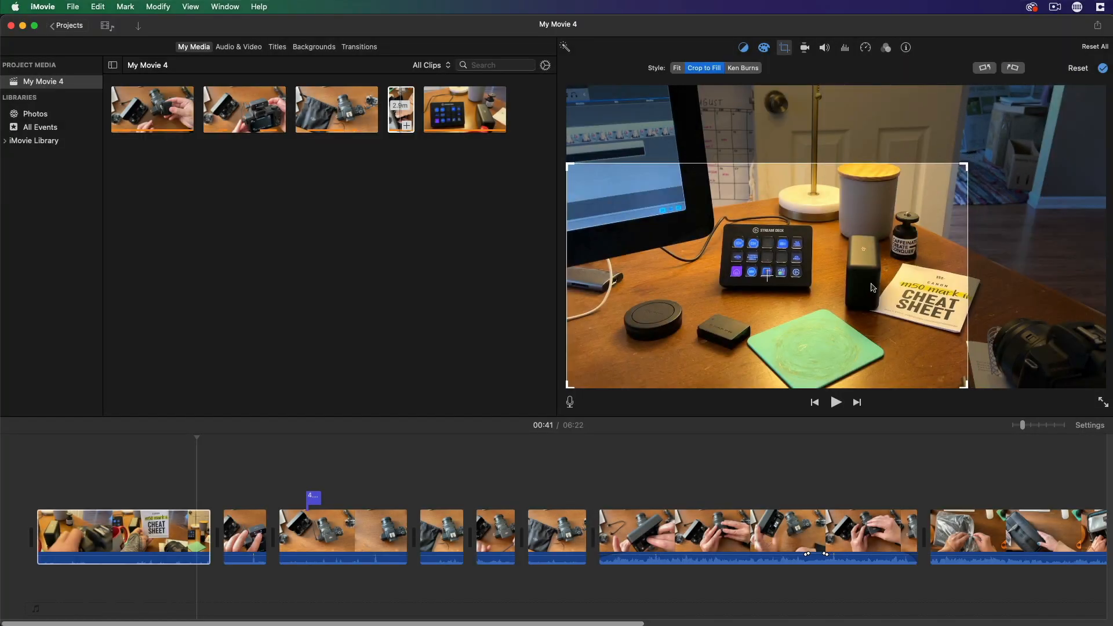
left_click_drag(872, 293, 883, 261)
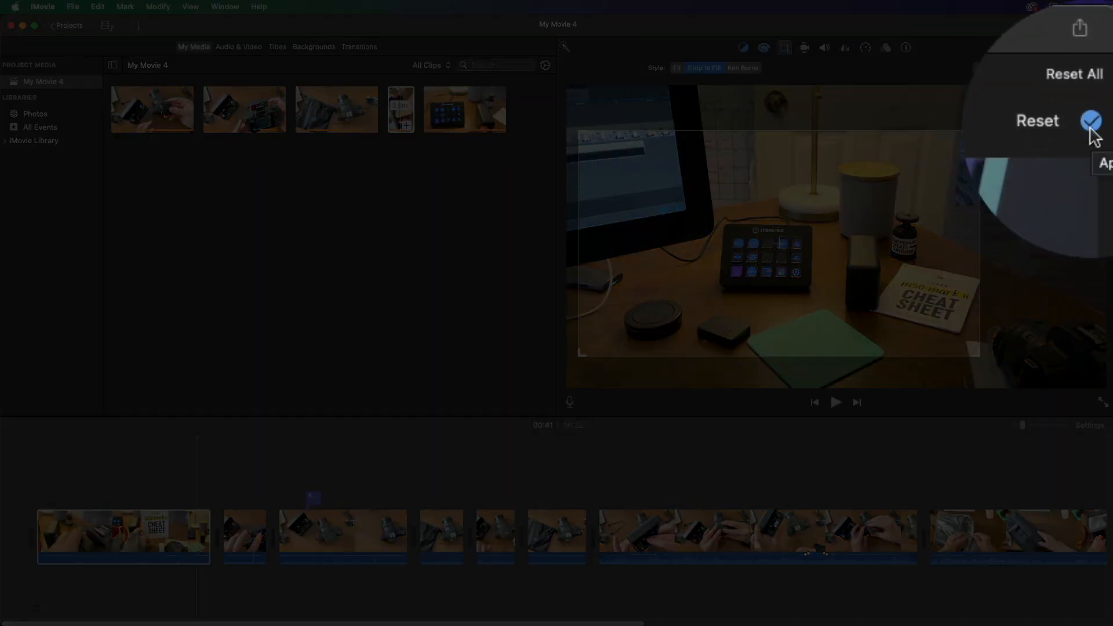
left_click(1100, 69)
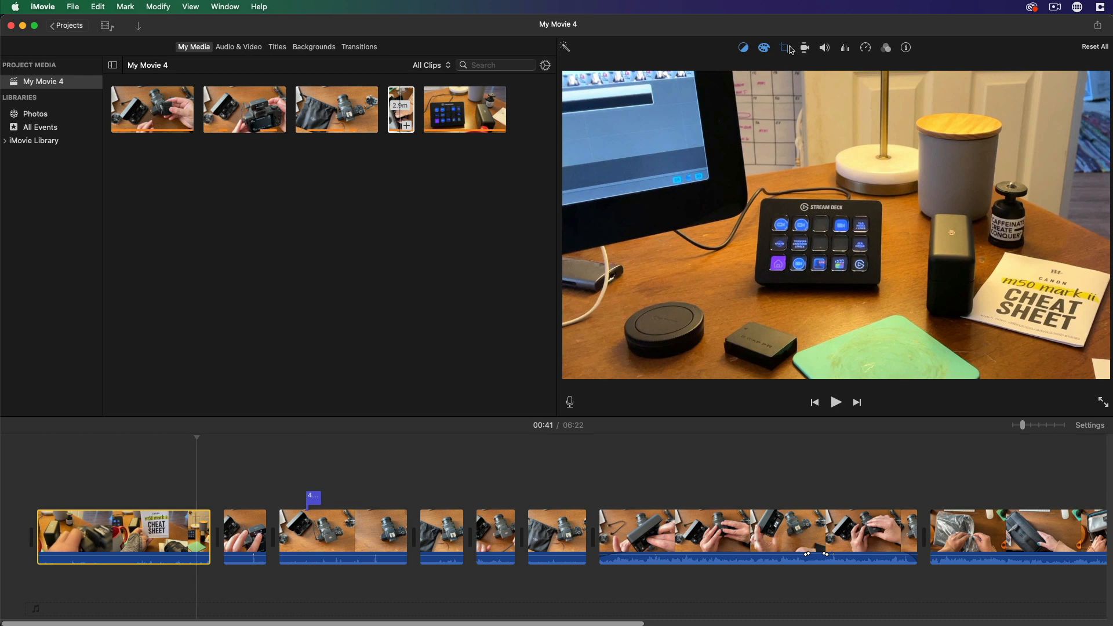
Step: Try tightening the first clip's crop frame closely around the Stream Deck and apply it
left_click(785, 47)
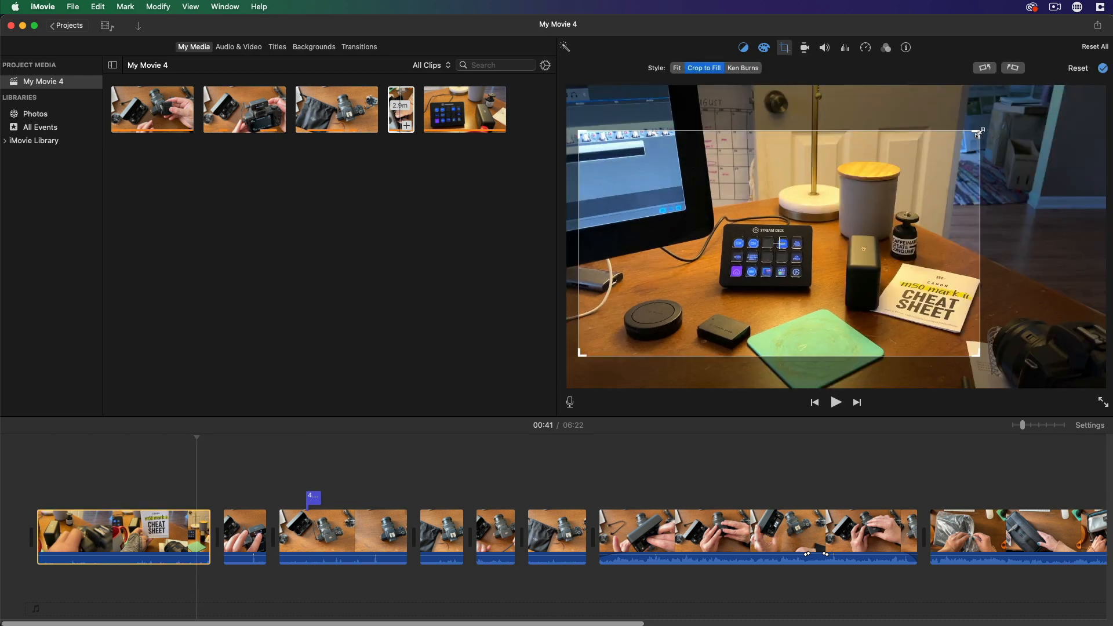
left_click_drag(979, 133, 881, 187)
left_click_drag(580, 354, 676, 311)
left_click_drag(881, 187, 874, 198)
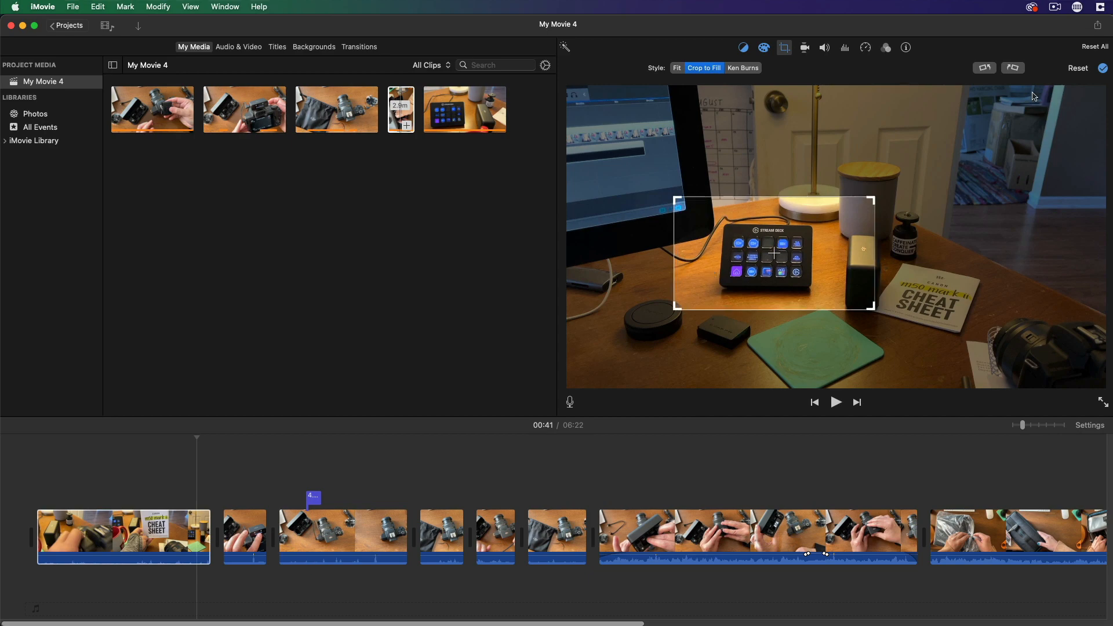
left_click(1104, 69)
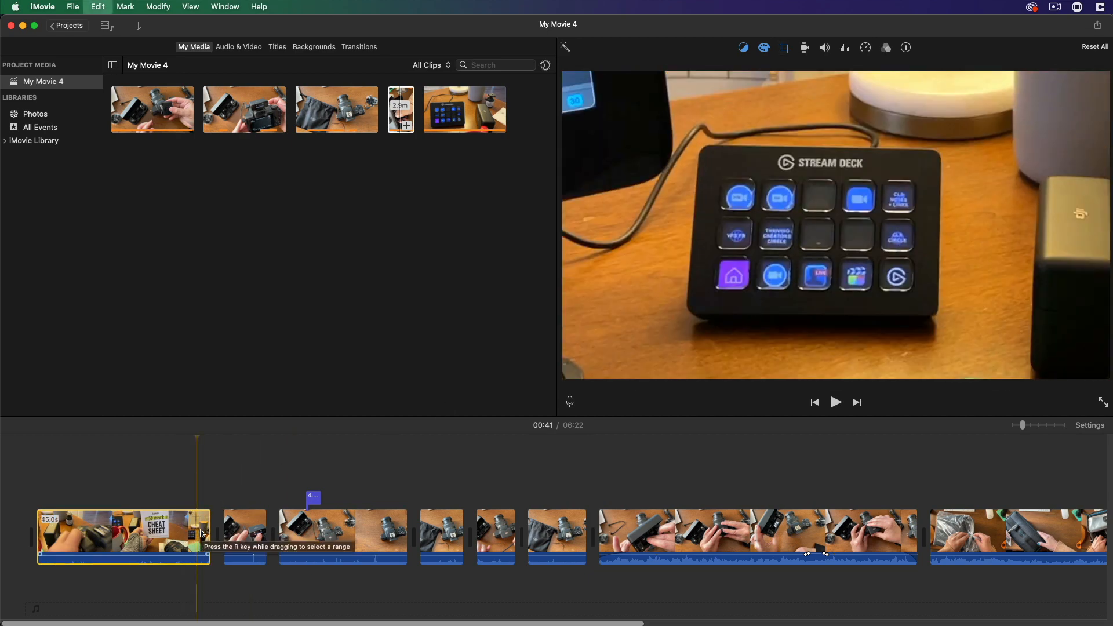
Step: Undo the crop frame changes on the first clip
key("super+z")
key("super+z")
key("super+z")
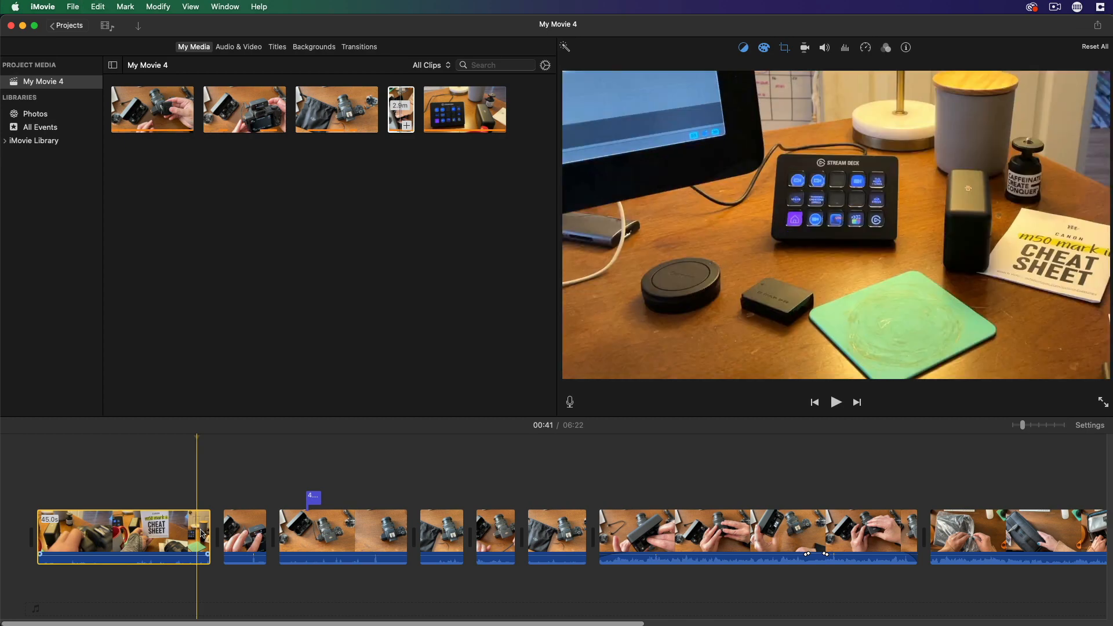
key("super+z")
Step: Try Stabilize Shaky Video at 8% on the short segment around 00:32, play it back, and switch stabilization off
left_click(810, 48)
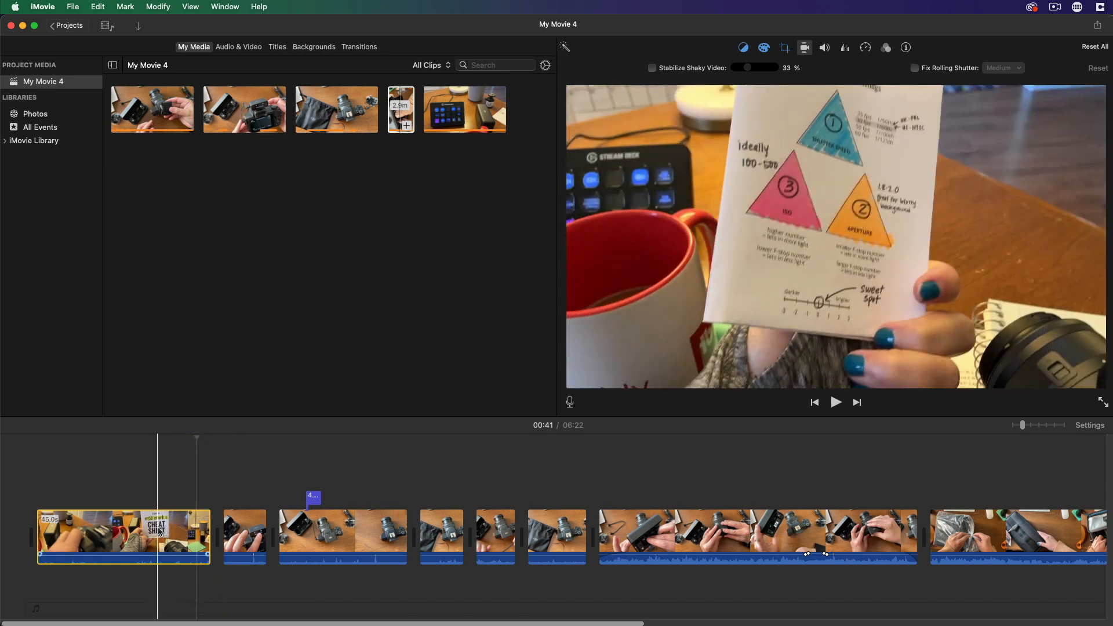
left_click(652, 68)
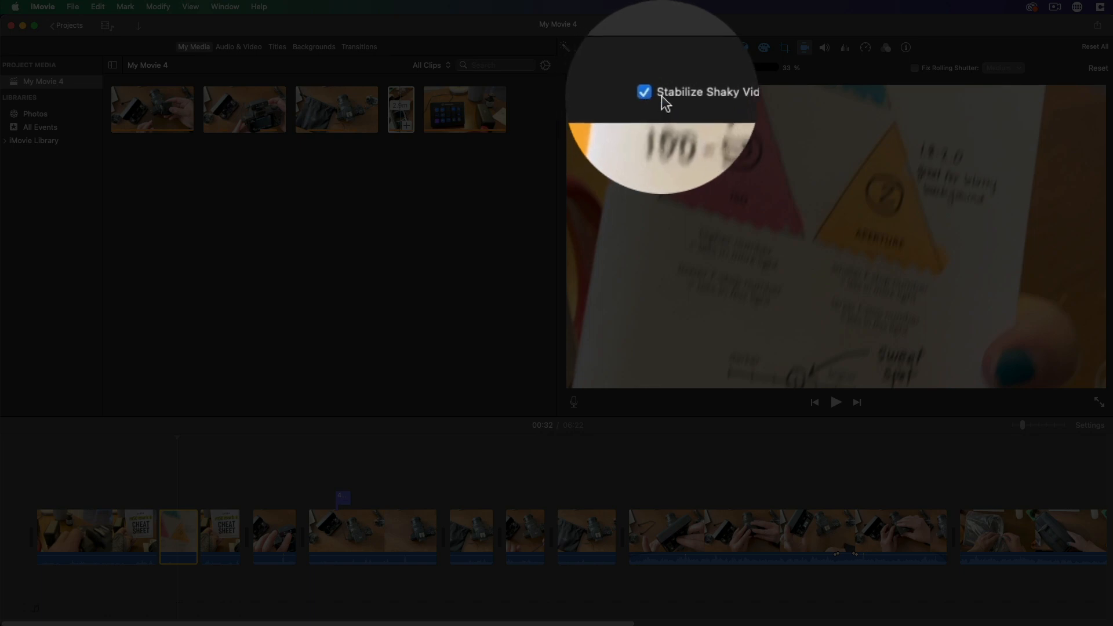
key("space")
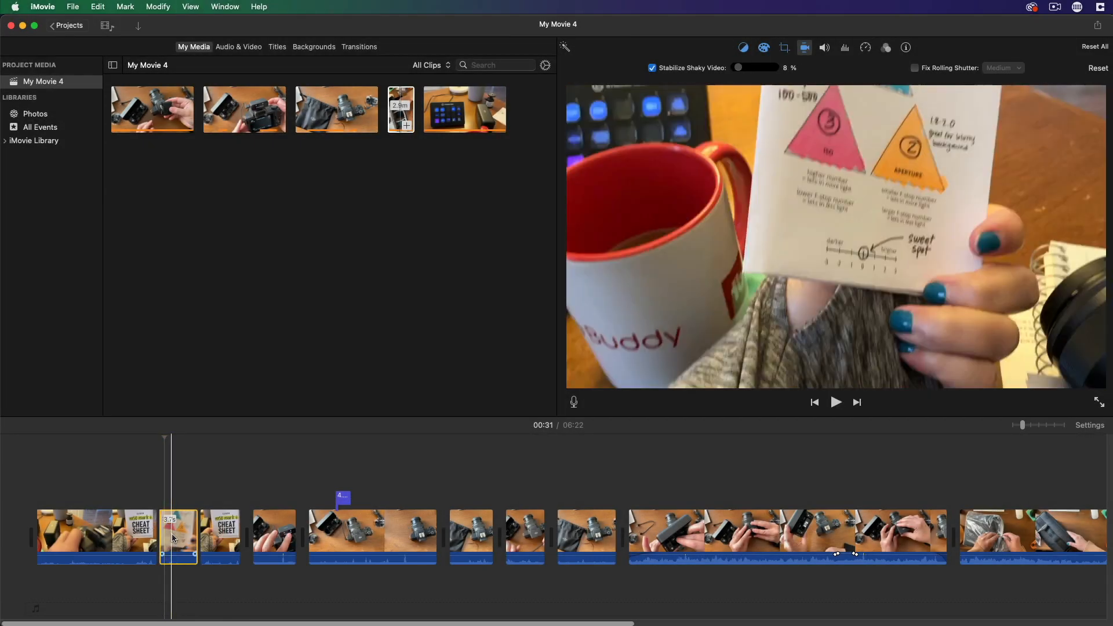
left_click(172, 536)
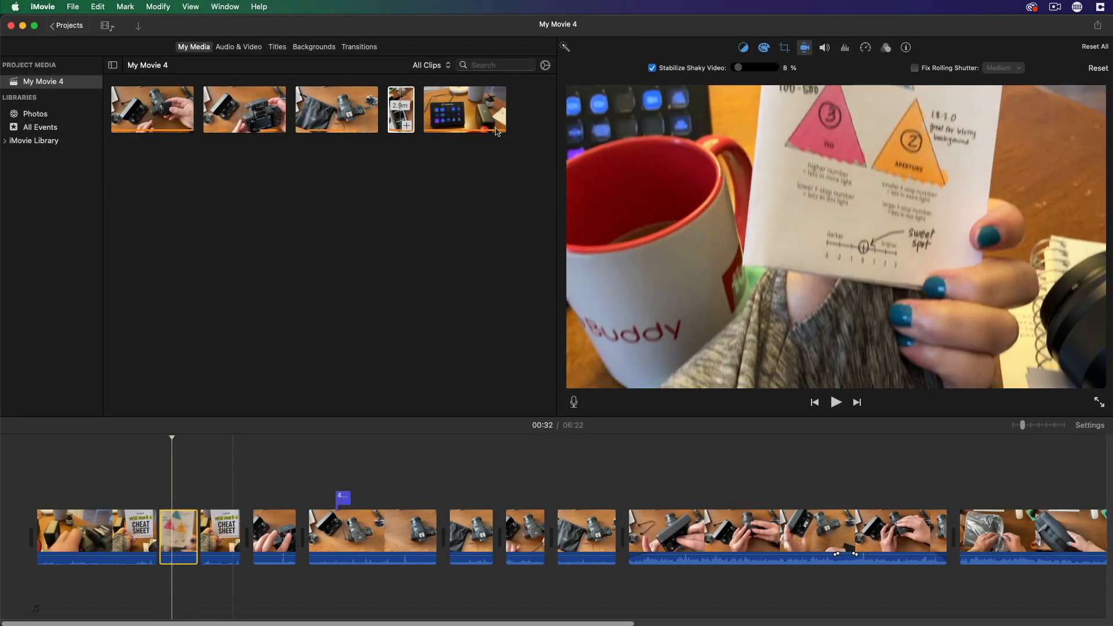
left_click(653, 69)
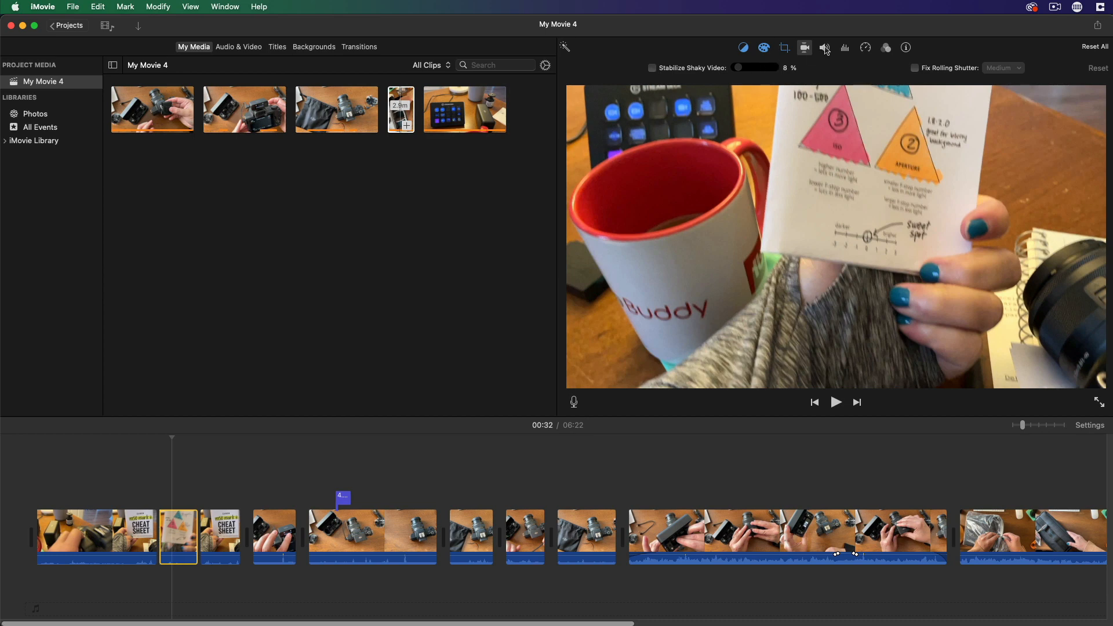
Step: Examine the selected segment's volume, noise reduction and equalizer, and speed settings
left_click(826, 48)
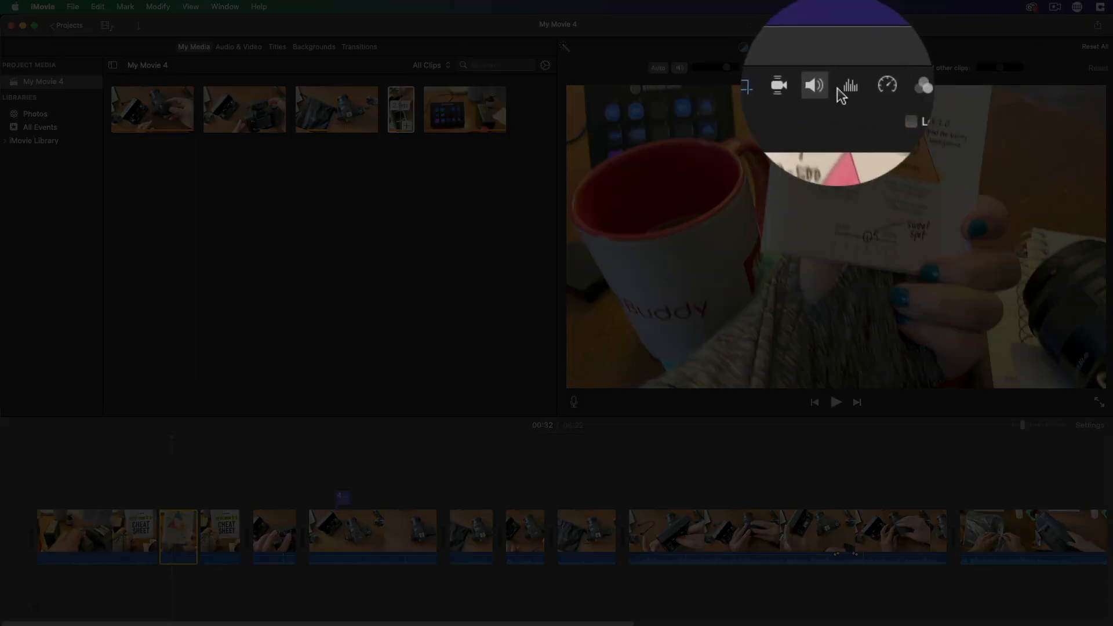
left_click(846, 48)
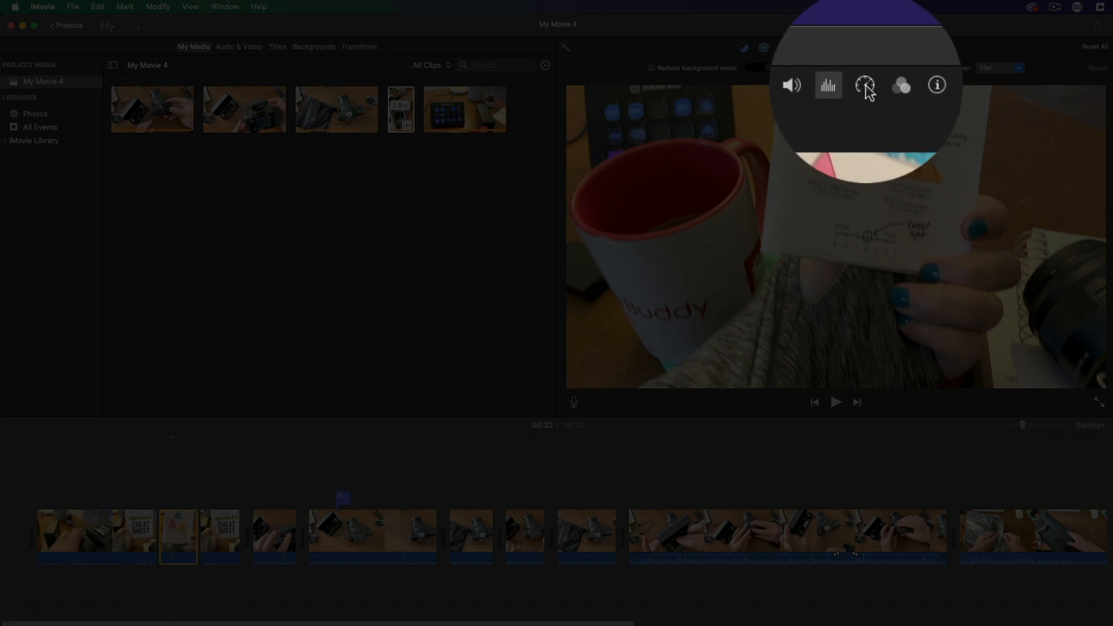
left_click(866, 48)
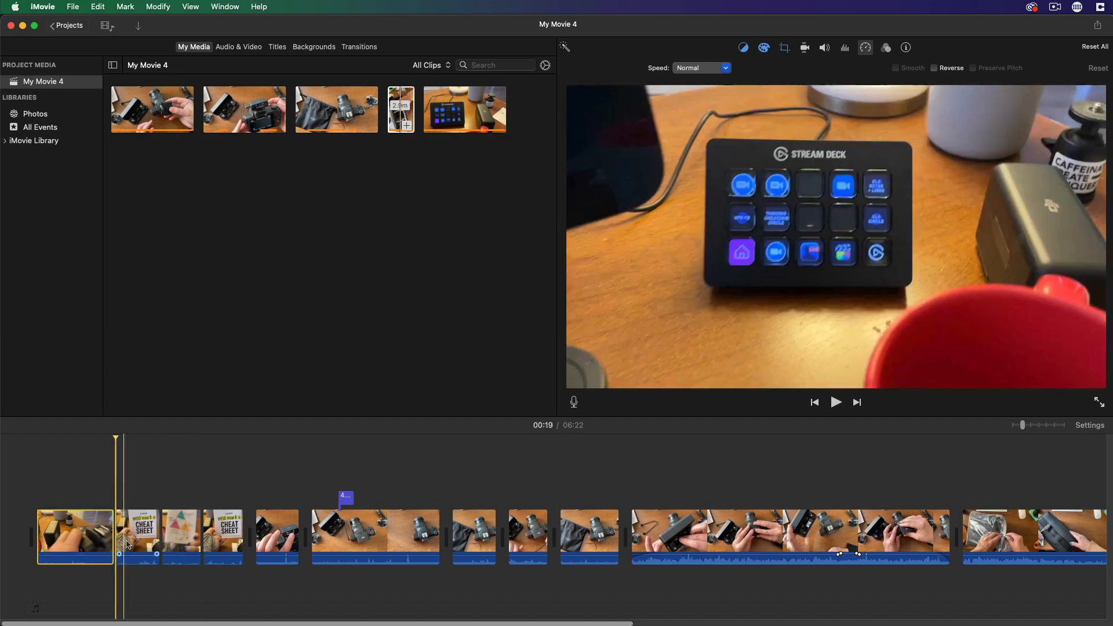
Step: Split the segment that starts at about 00:19 in two and select its first part
left_click(141, 539)
key("super+b")
left_click(129, 543)
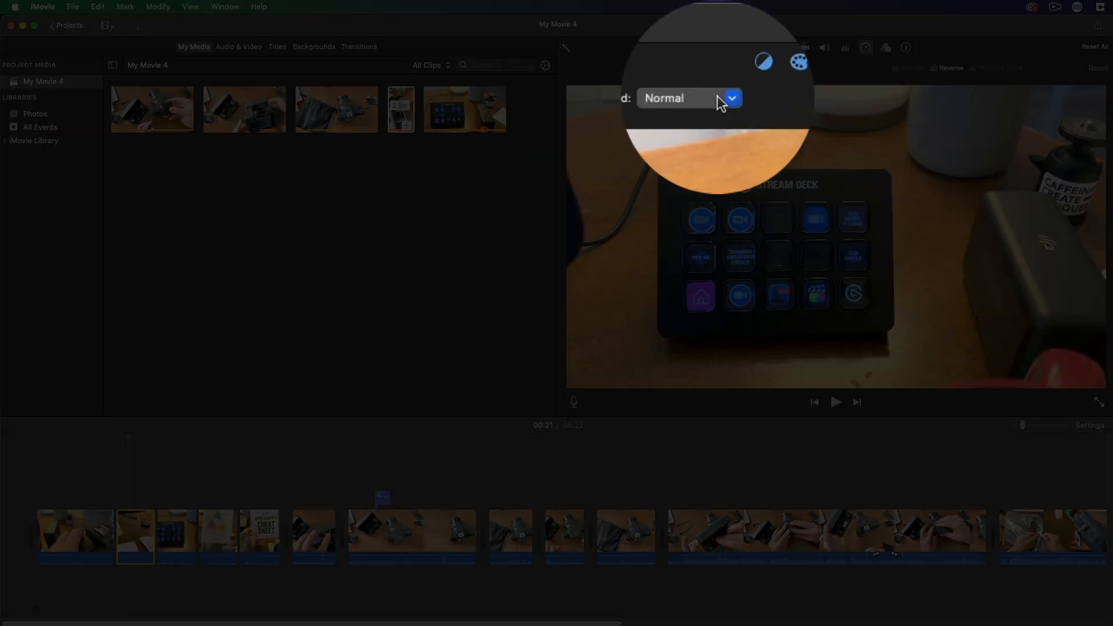
Step: Try Slow speed on the selected segment and stretch it with its speed handle to a custom 20%
left_click(725, 68)
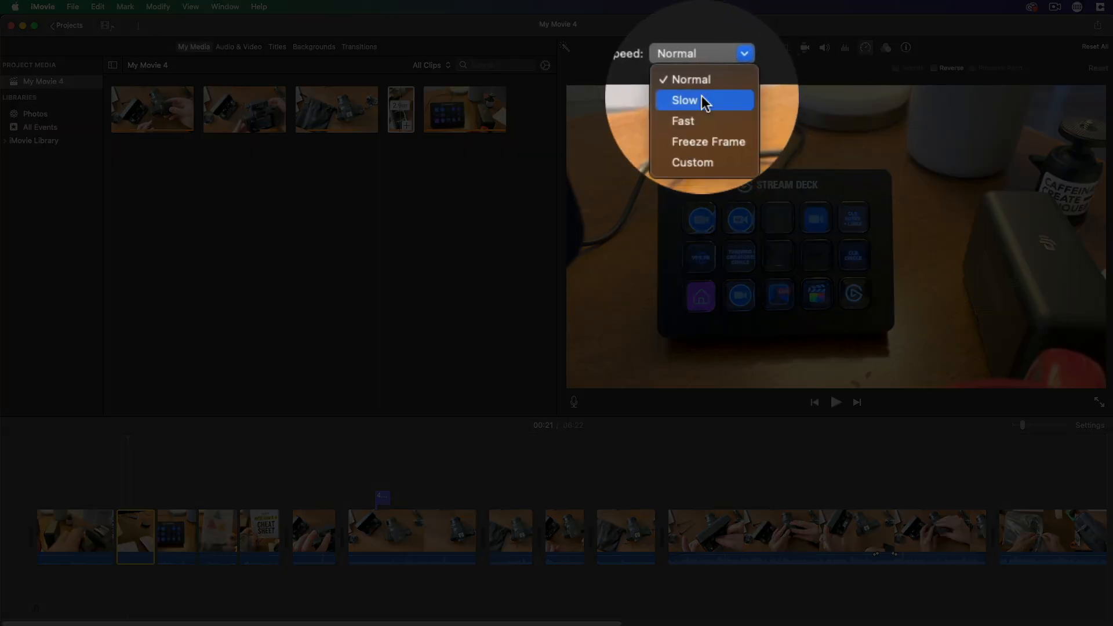
left_click(697, 96)
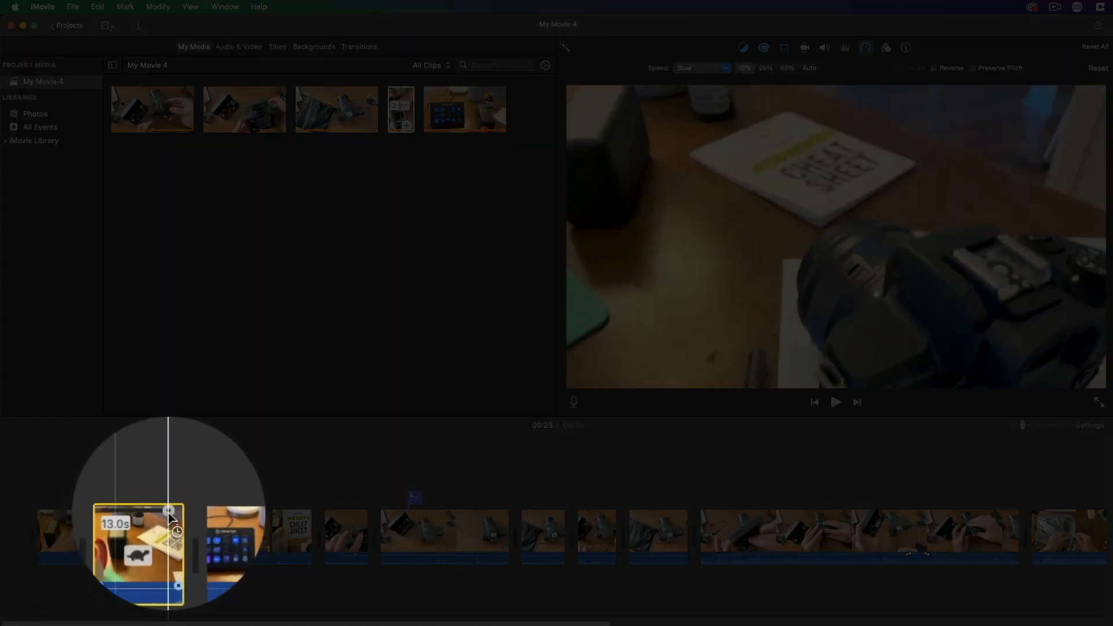
left_click_drag(169, 513, 299, 515)
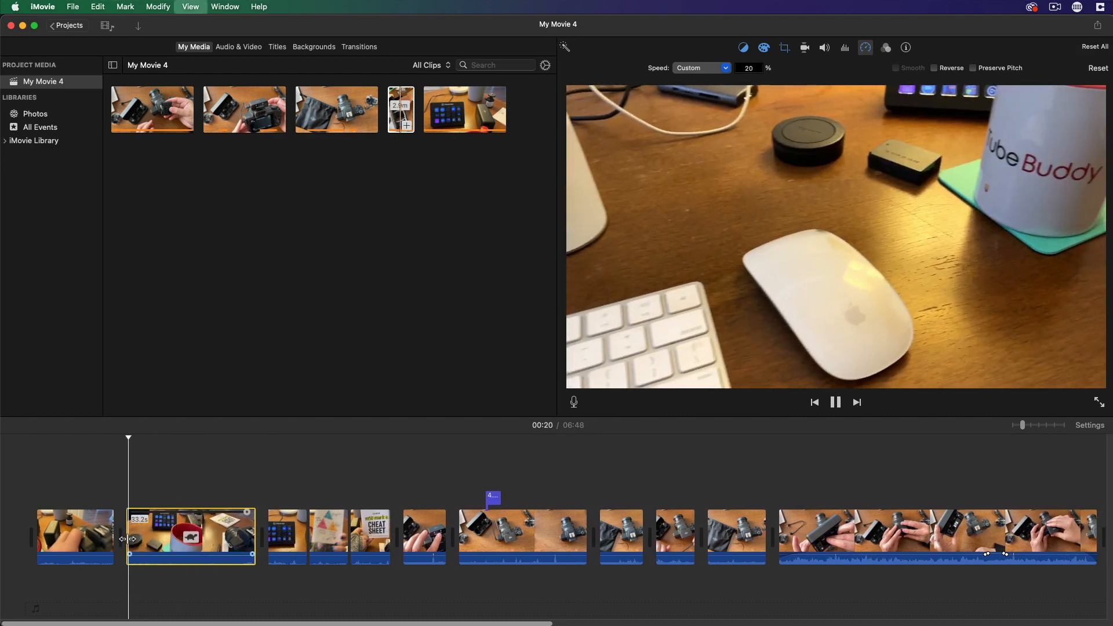
Step: Set the segment's speed to Fast at 2x, play it back, and adjust its length with the speed handle
left_click(702, 67)
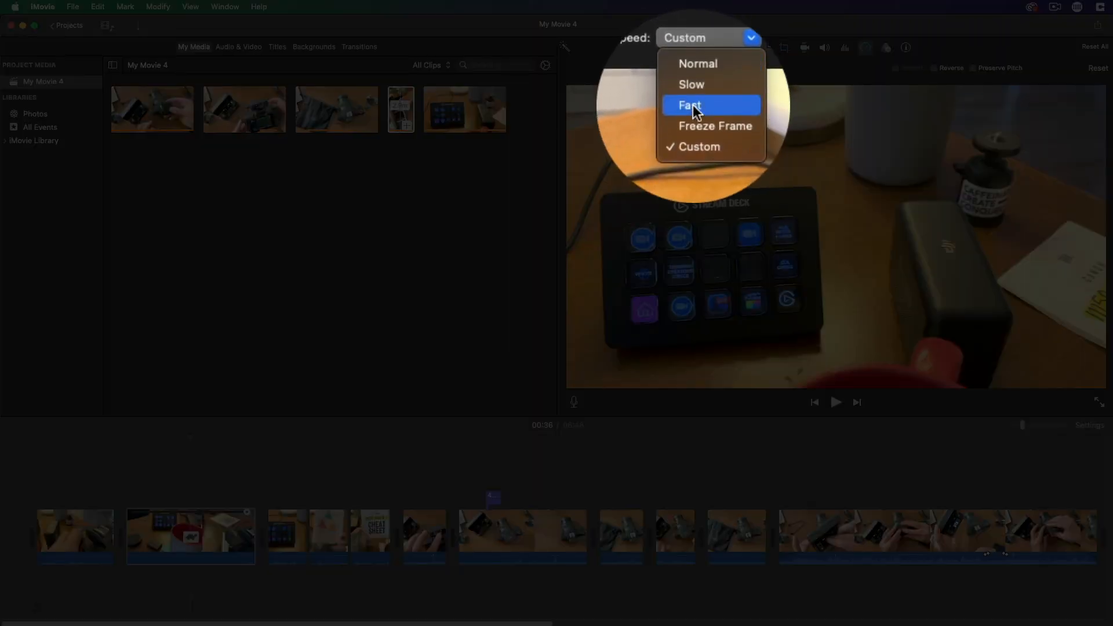
left_click(694, 105)
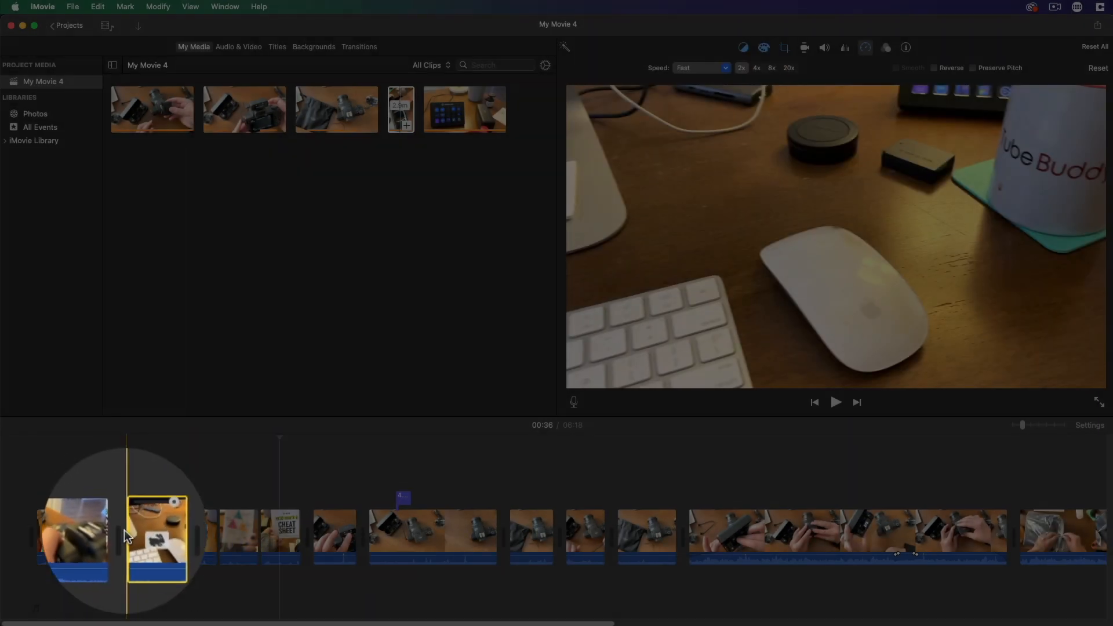
key("space")
key("space")
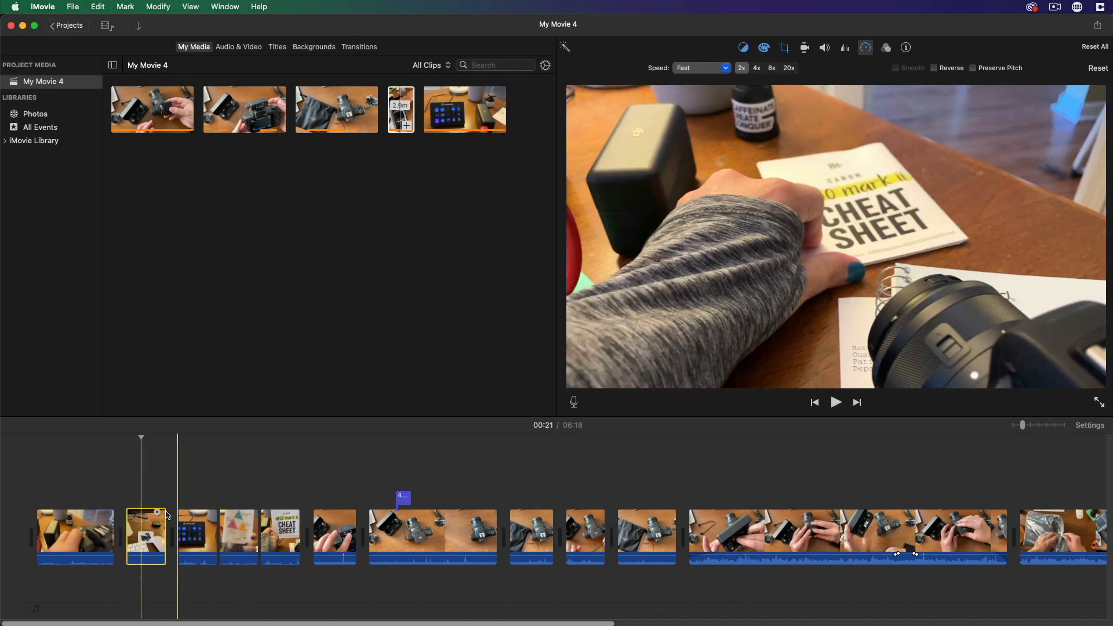
left_click_drag(160, 515, 132, 514)
mouse_move(211, 288)
left_mouse_down()
mouse_move(177, 299)
mouse_move(373, 276)
mouse_move(231, 283)
left_mouse_up()
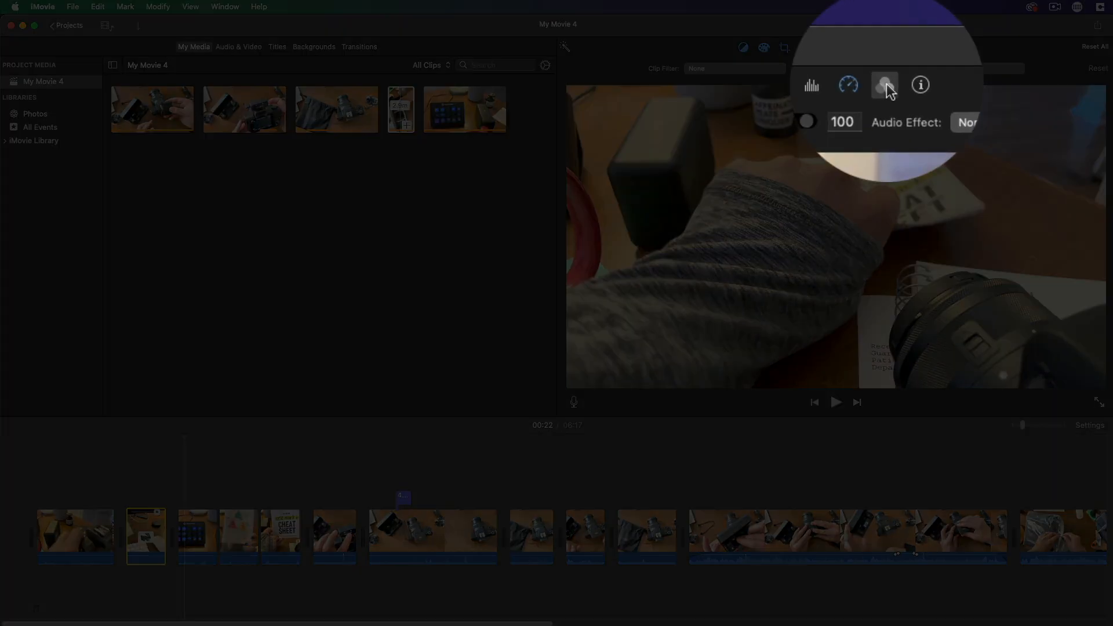
Step: Examine the clip filters and audio effects available for the sped-up segment without applying any
left_click(716, 69)
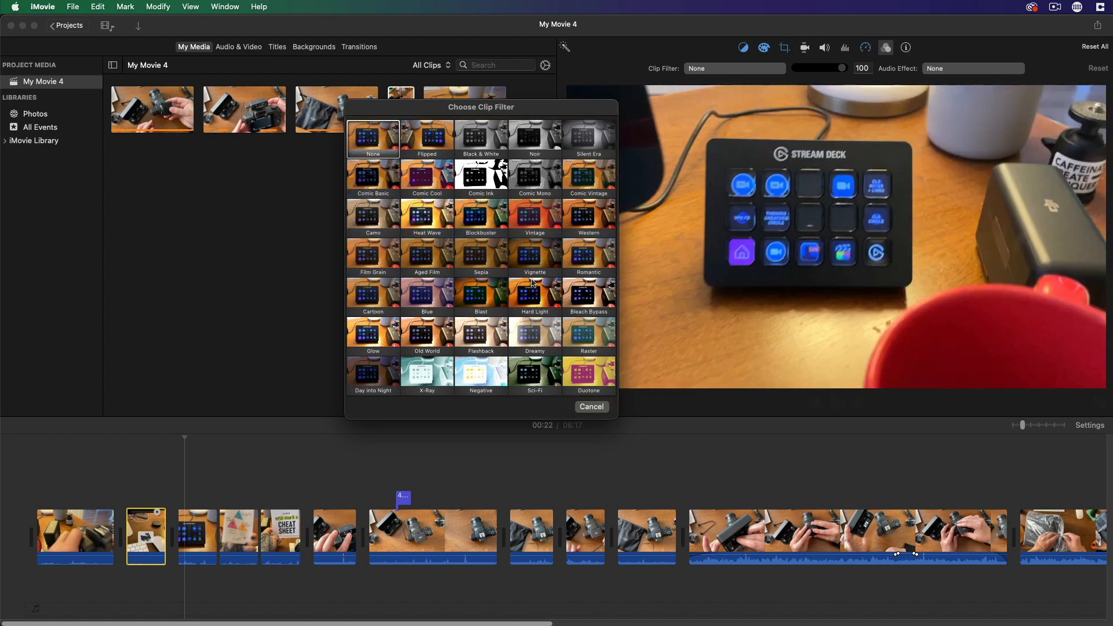
left_click(598, 407)
left_click(976, 73)
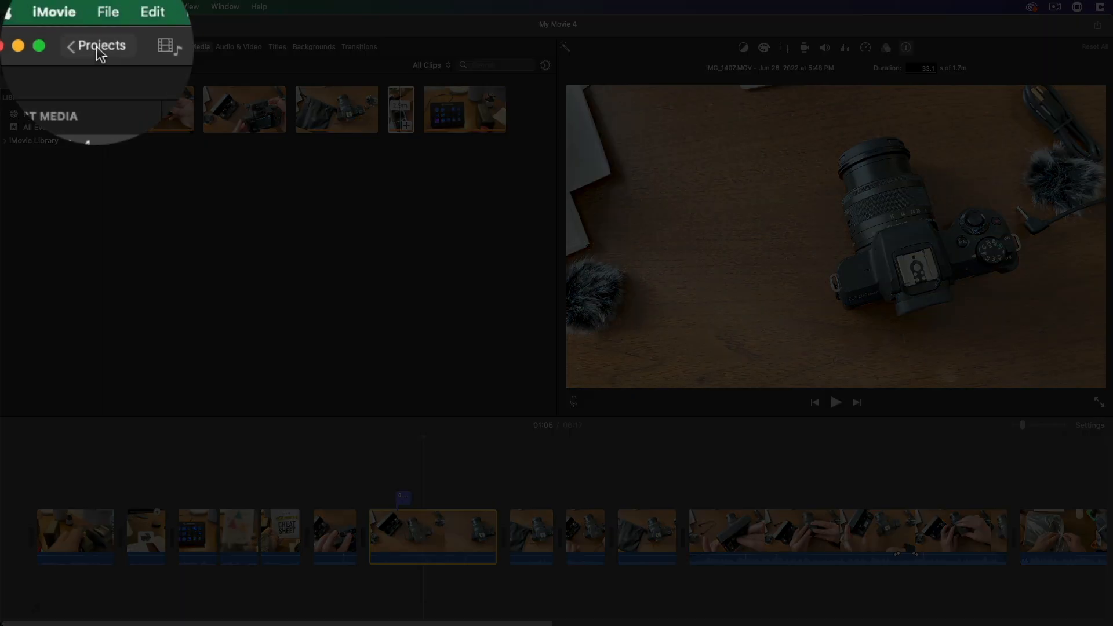
Step: Return to the projects overview, naming the project DJI Mic, and reopen that project
left_click(96, 46)
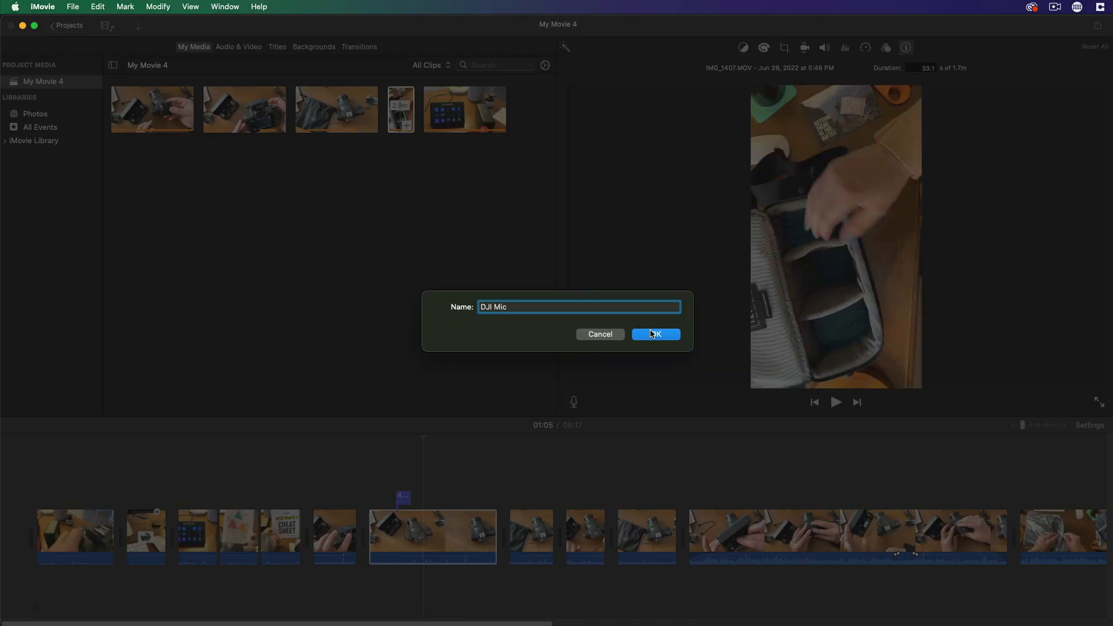
left_click(652, 334)
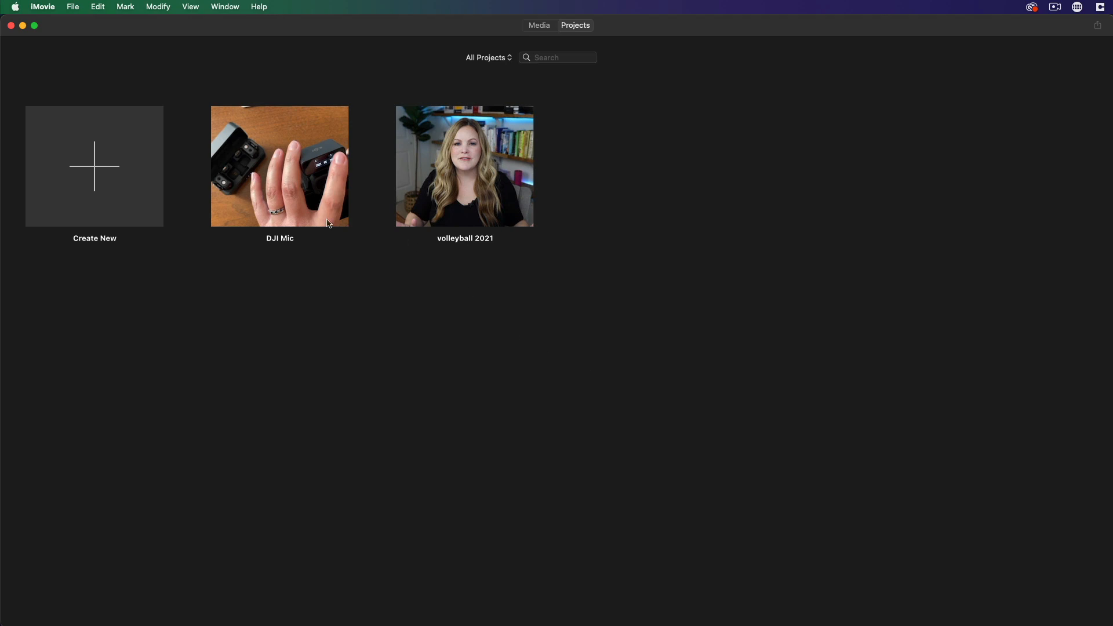
left_click(287, 207)
double_click(287, 207)
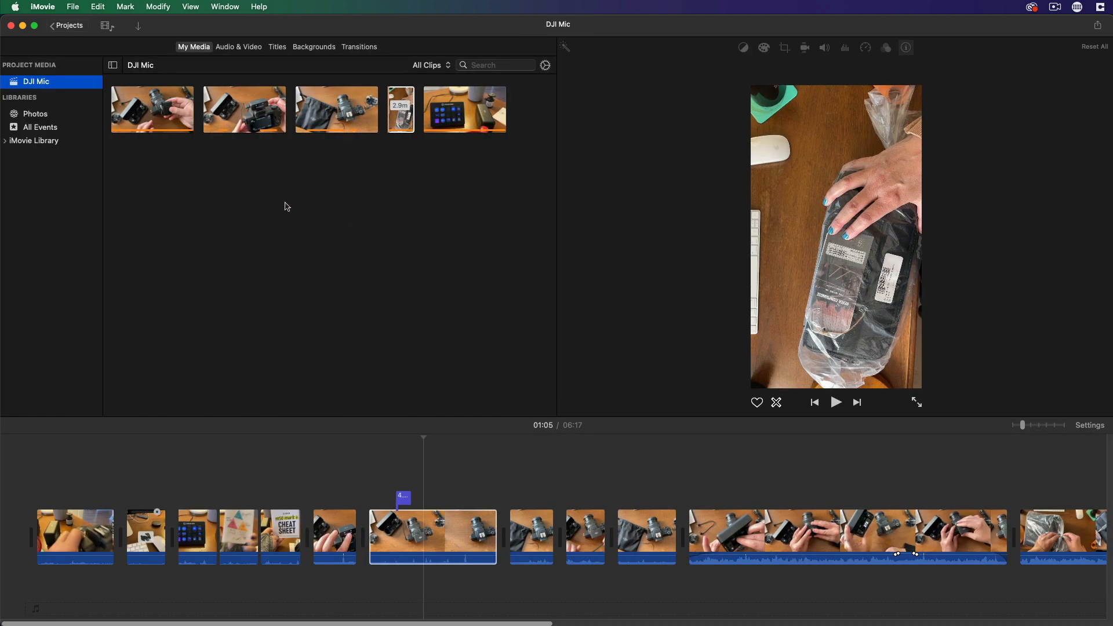
Step: Narrow the editing window and start a file export of the movie with the existing settings, continuing to the save dialog
left_click(470, 534)
left_click_drag(1112, 151, 943, 152)
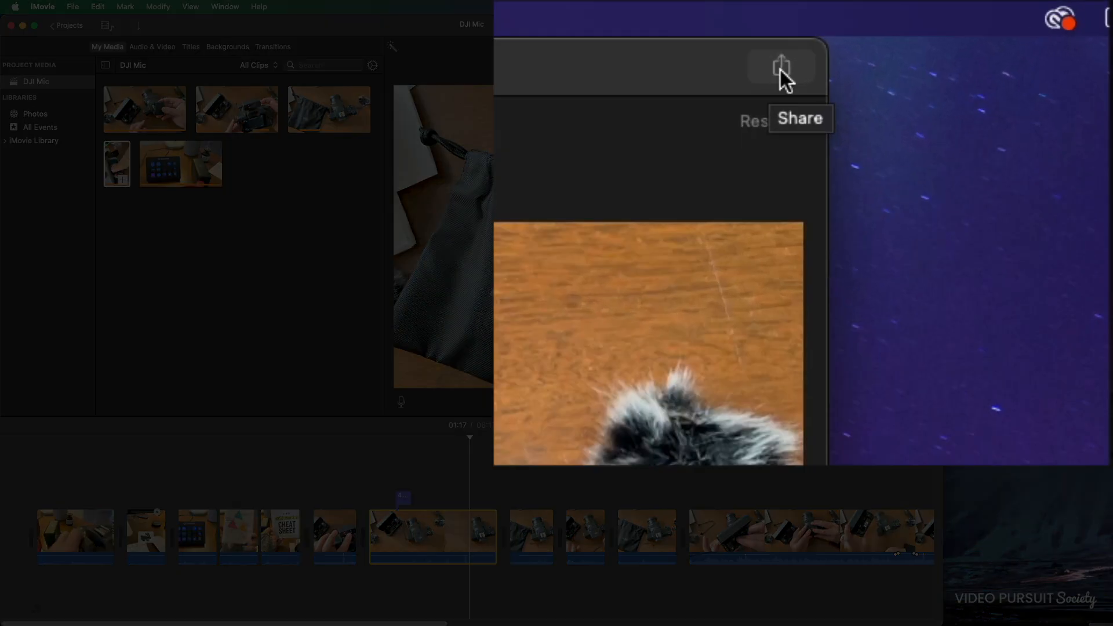
left_click(927, 27)
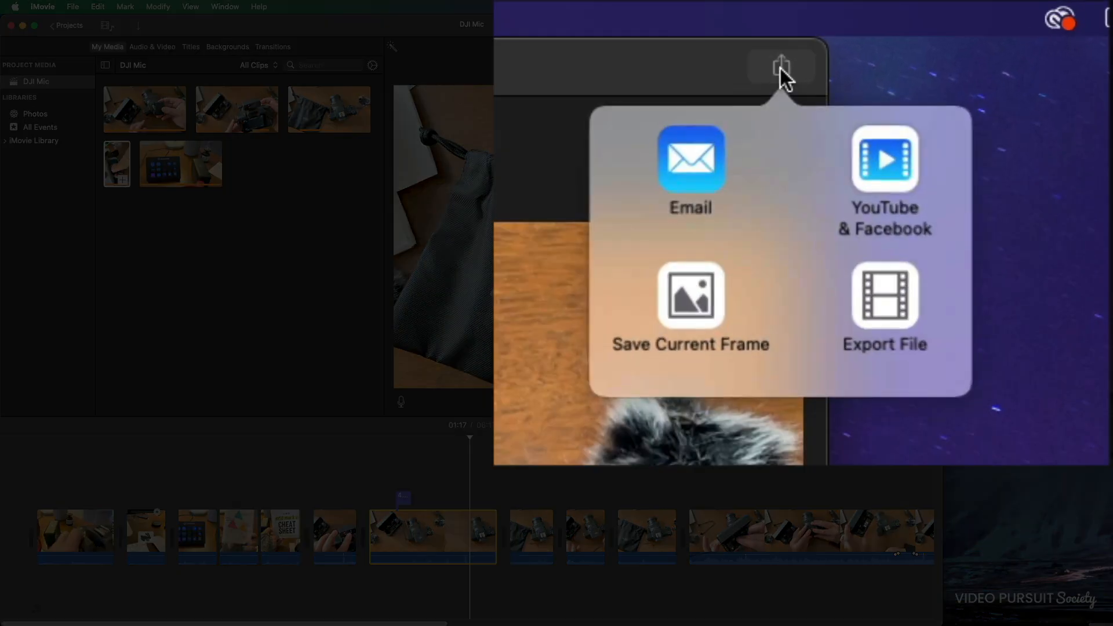
left_click(873, 294)
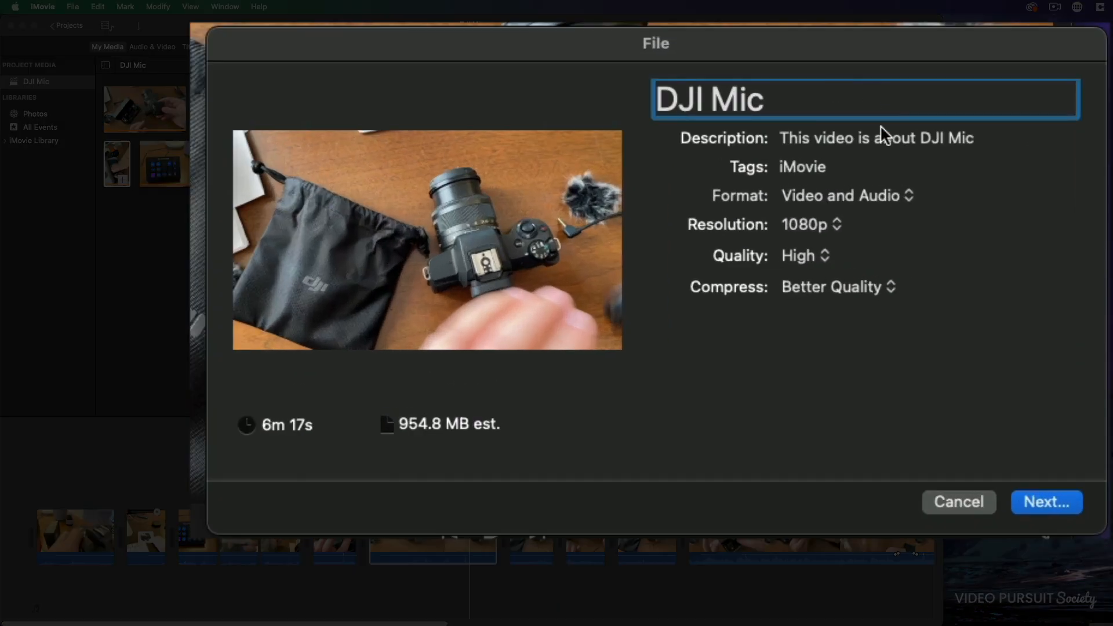
left_click(850, 210)
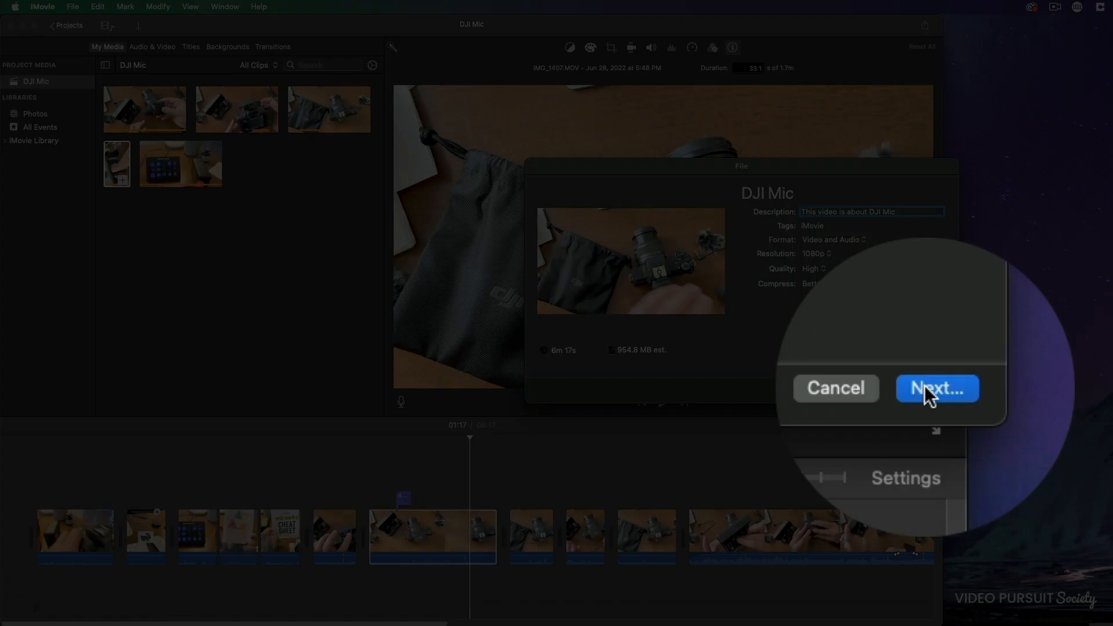
left_click(926, 386)
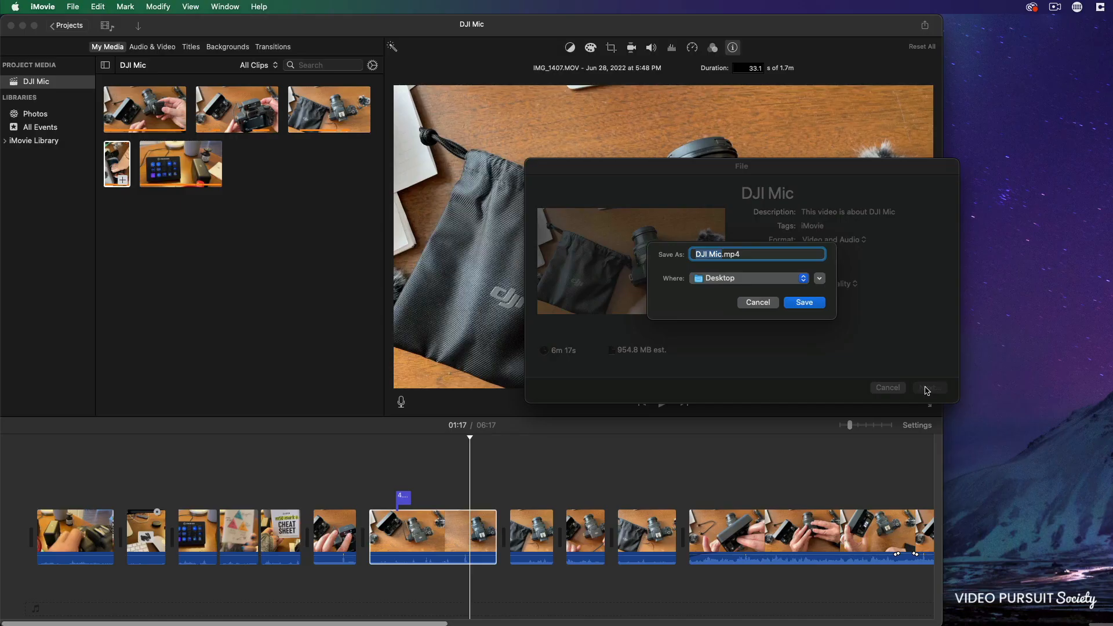